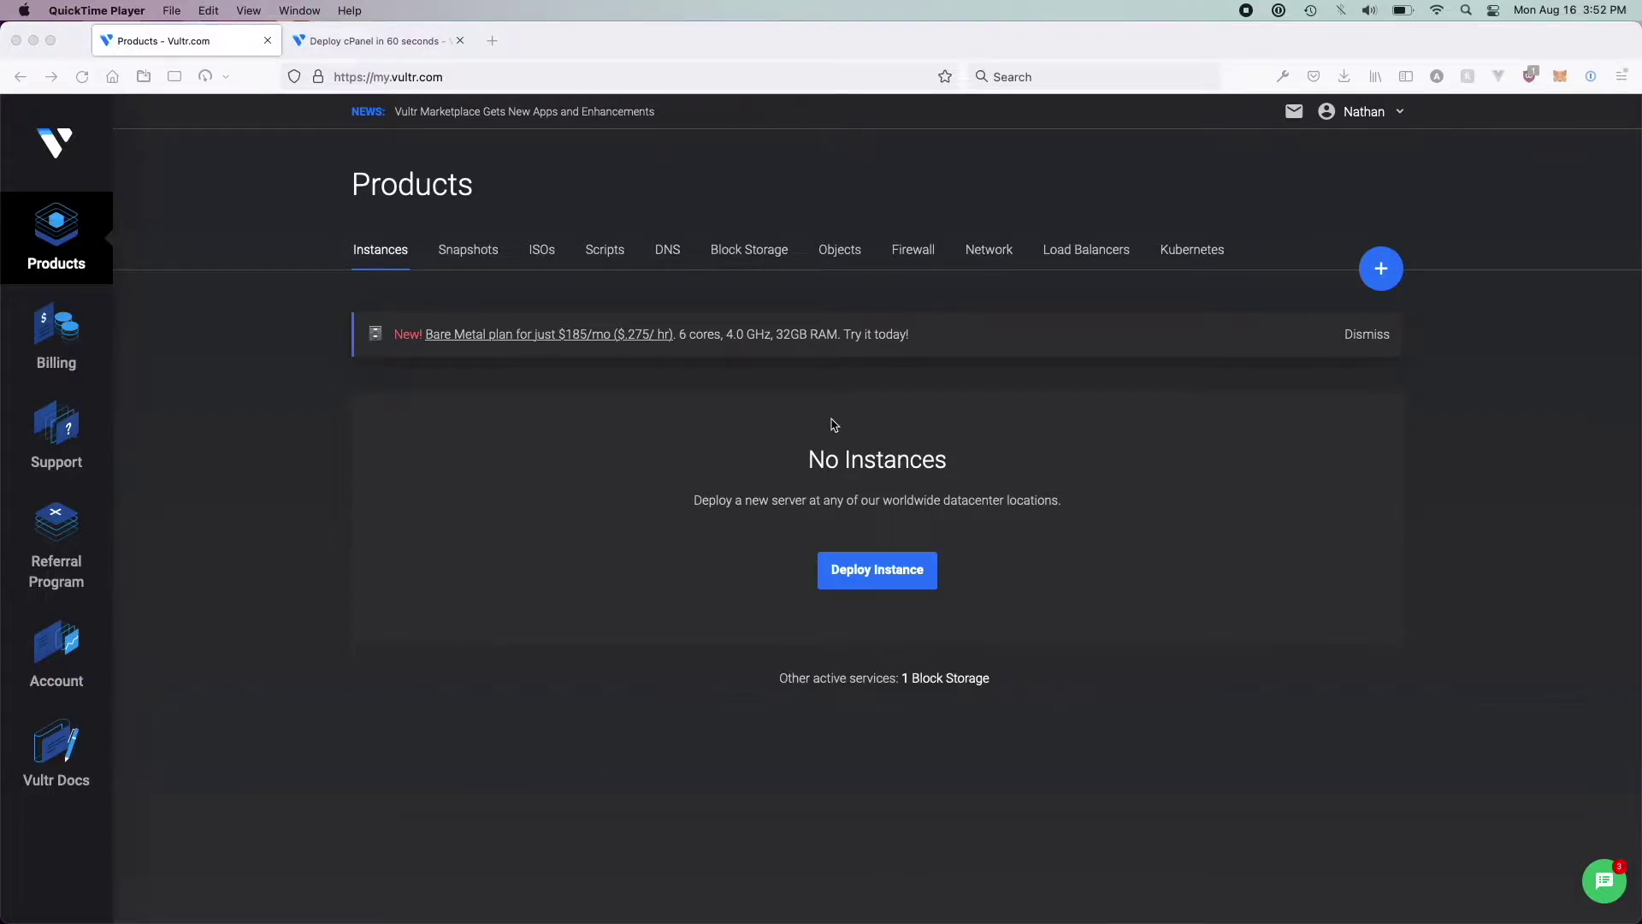
Start deploying a new Vultr server and list Marketplace Apps as the server type choices
click(1368, 284)
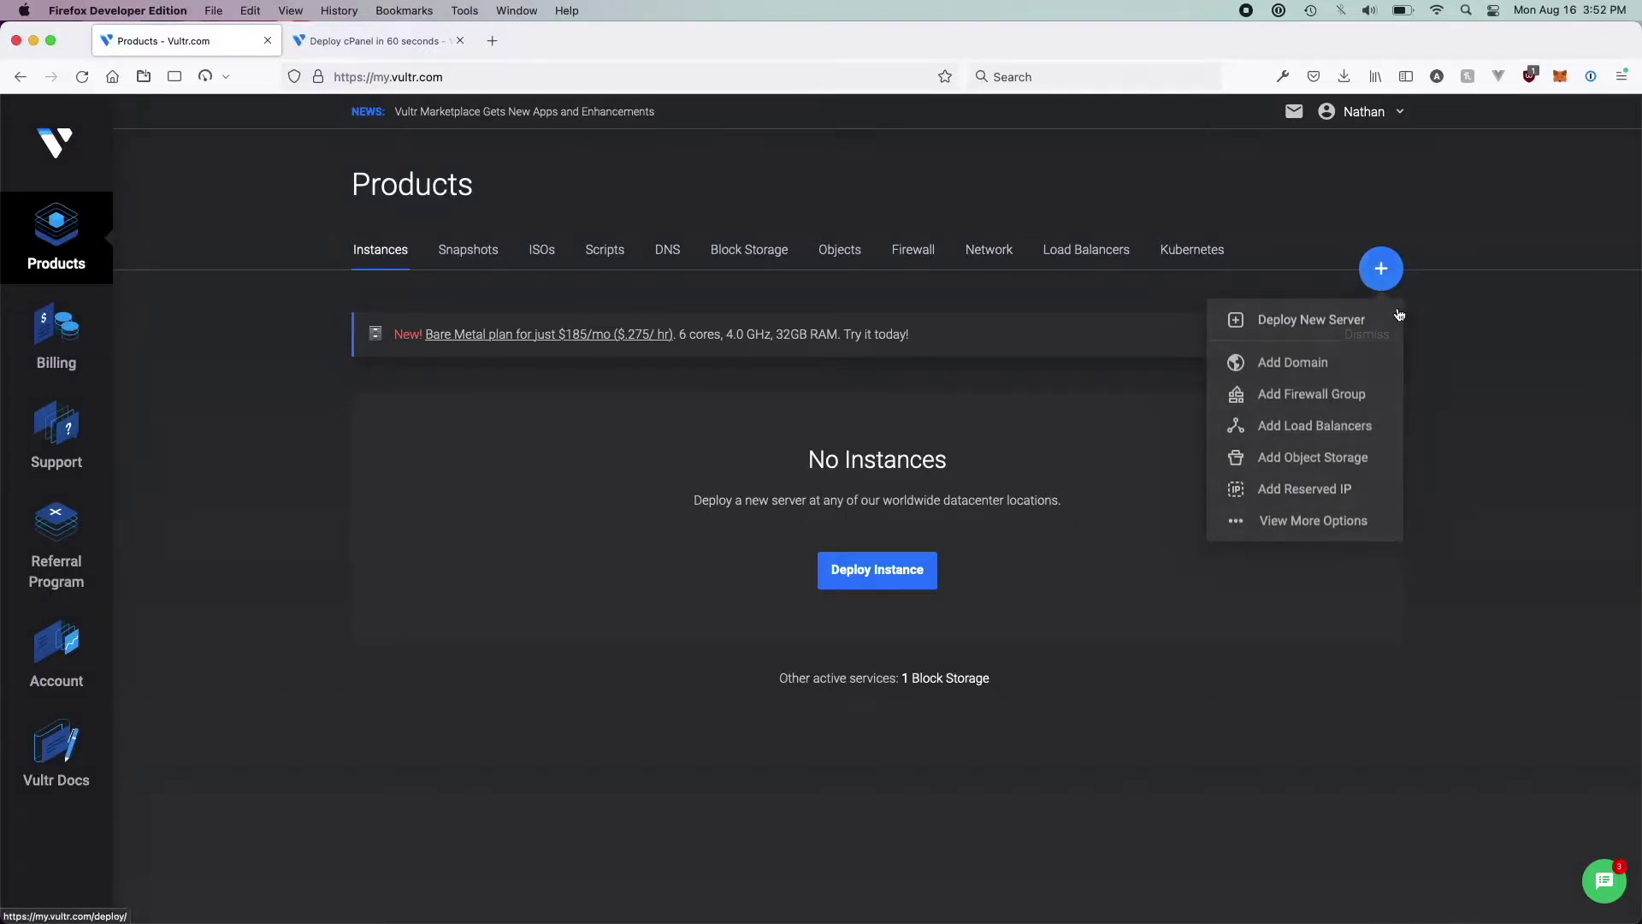
mouse_move(1379, 272)
click(1334, 319)
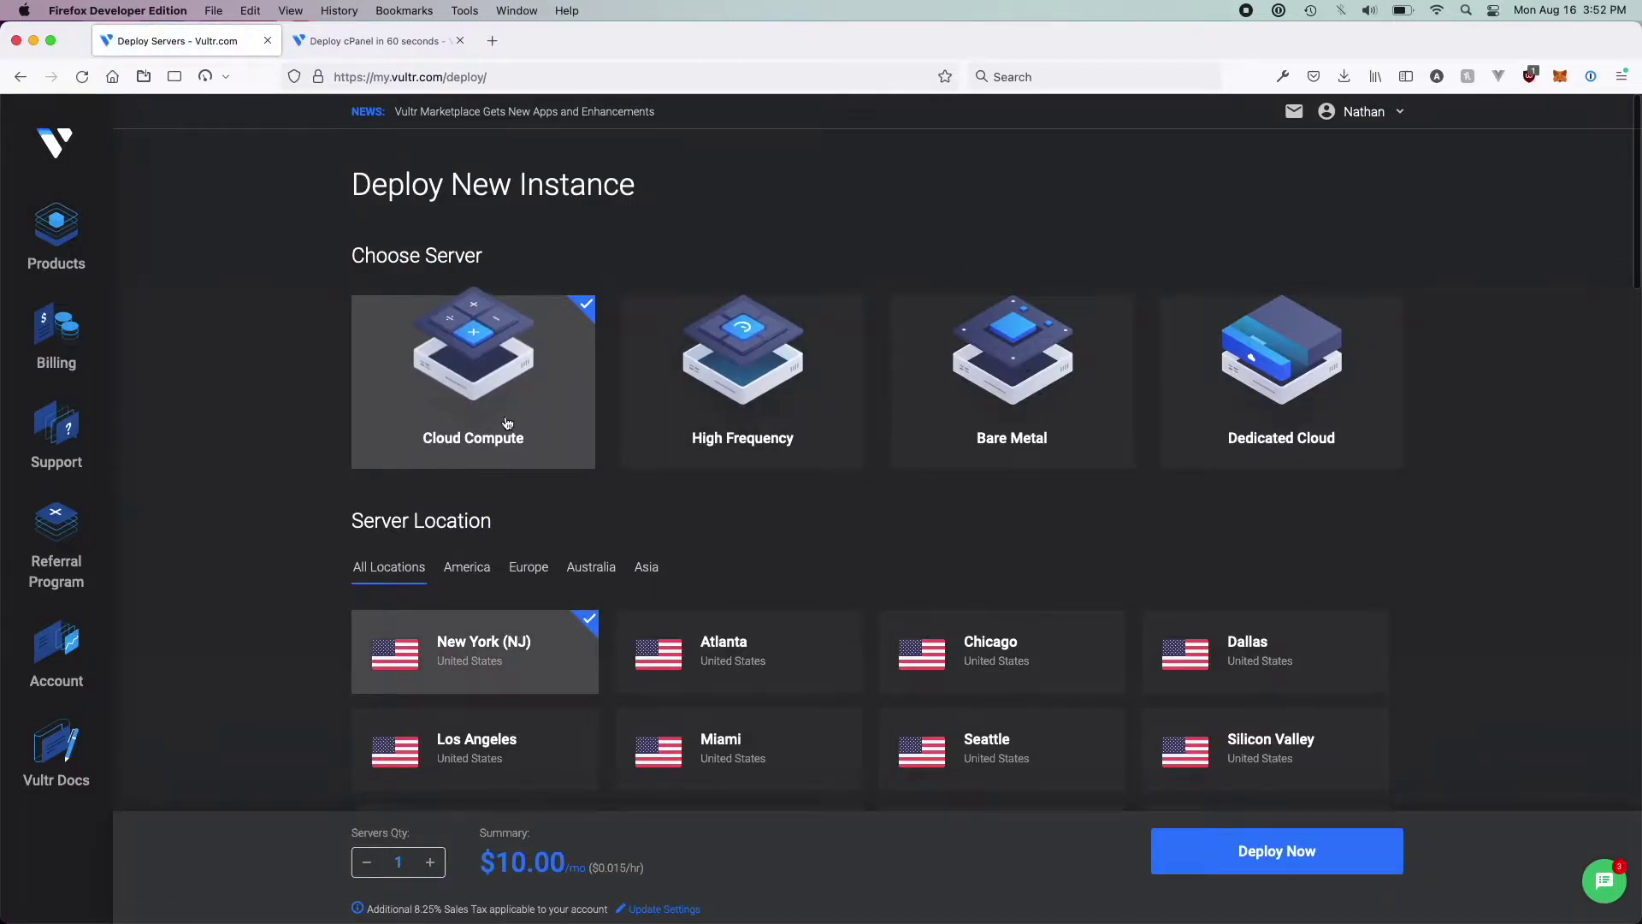
scroll(557, 541, down, 3)
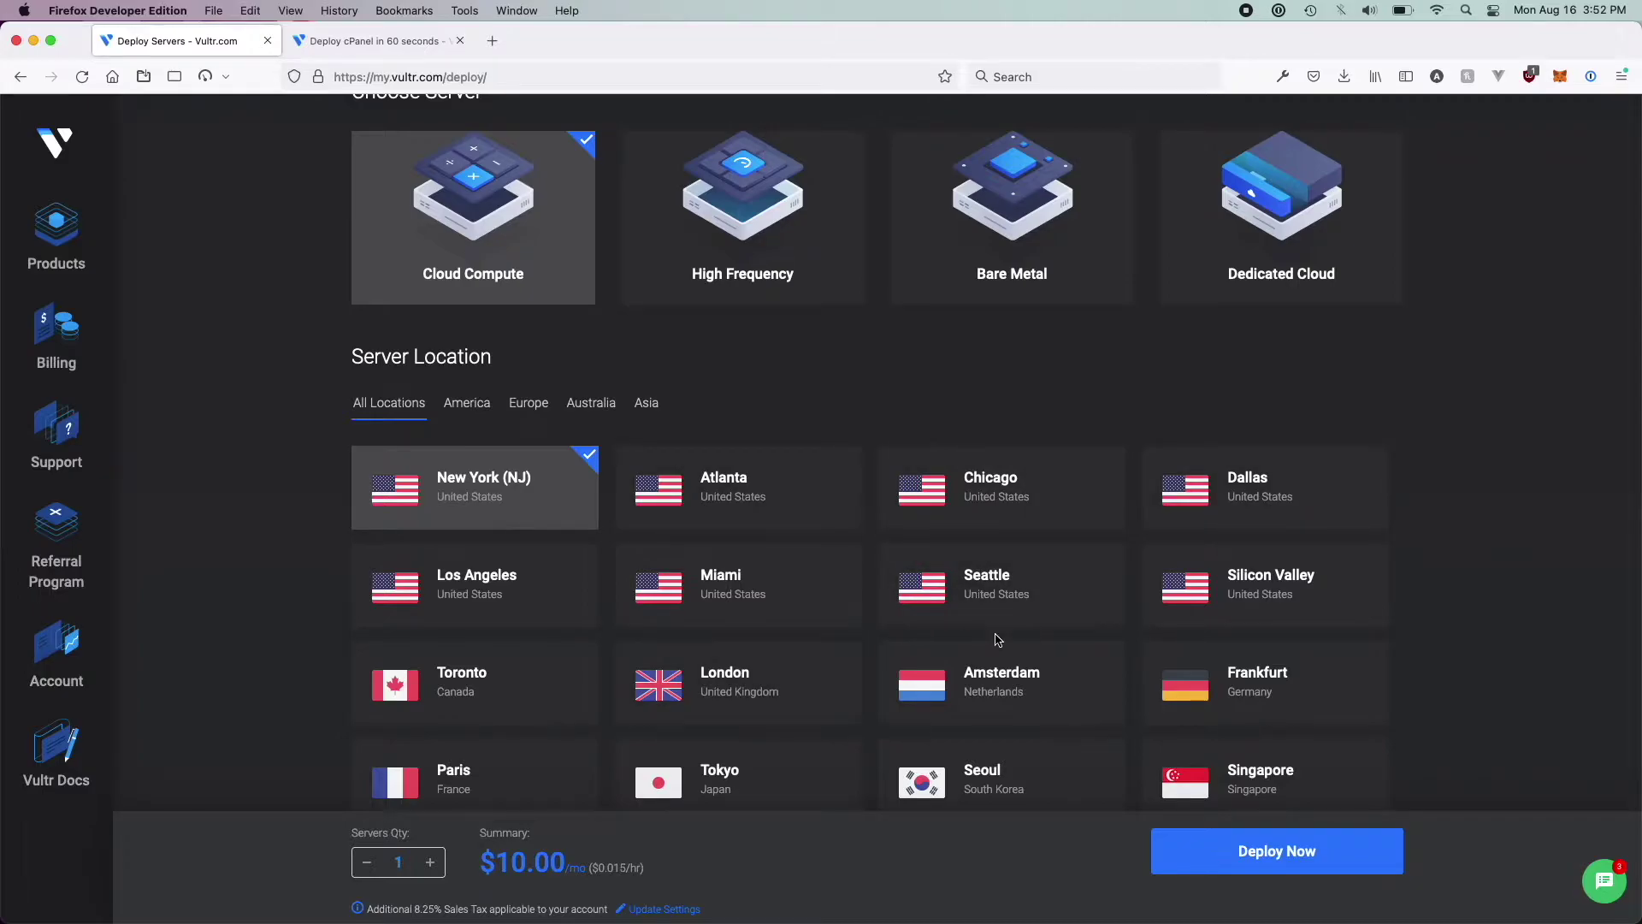
scroll(675, 517, down, 7)
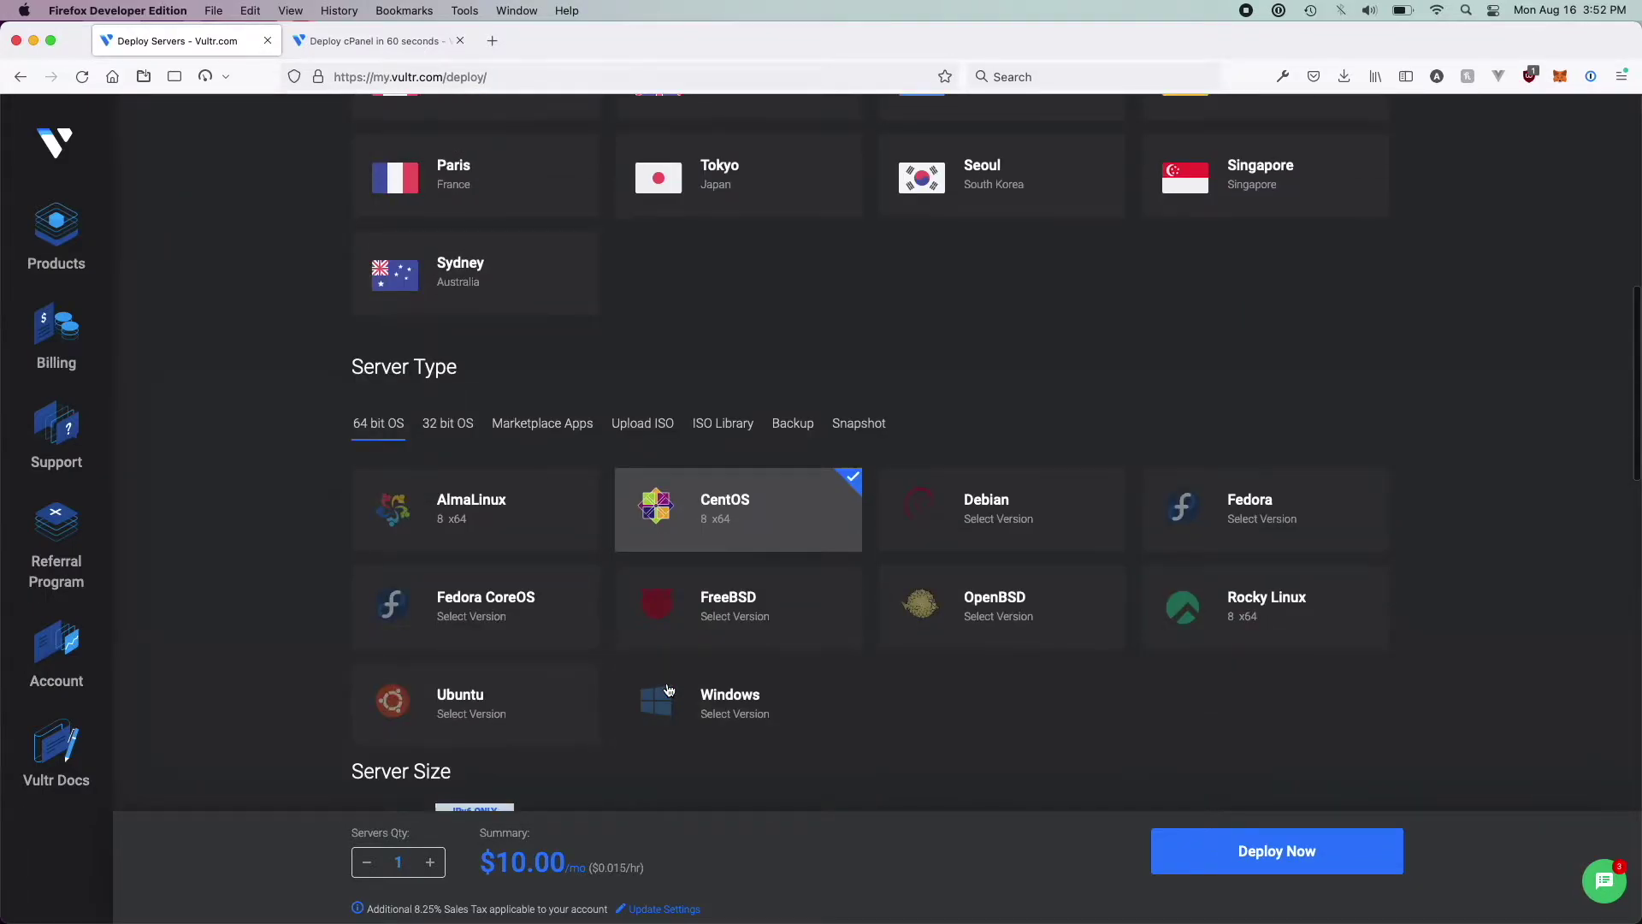
scroll(669, 690, down, 2)
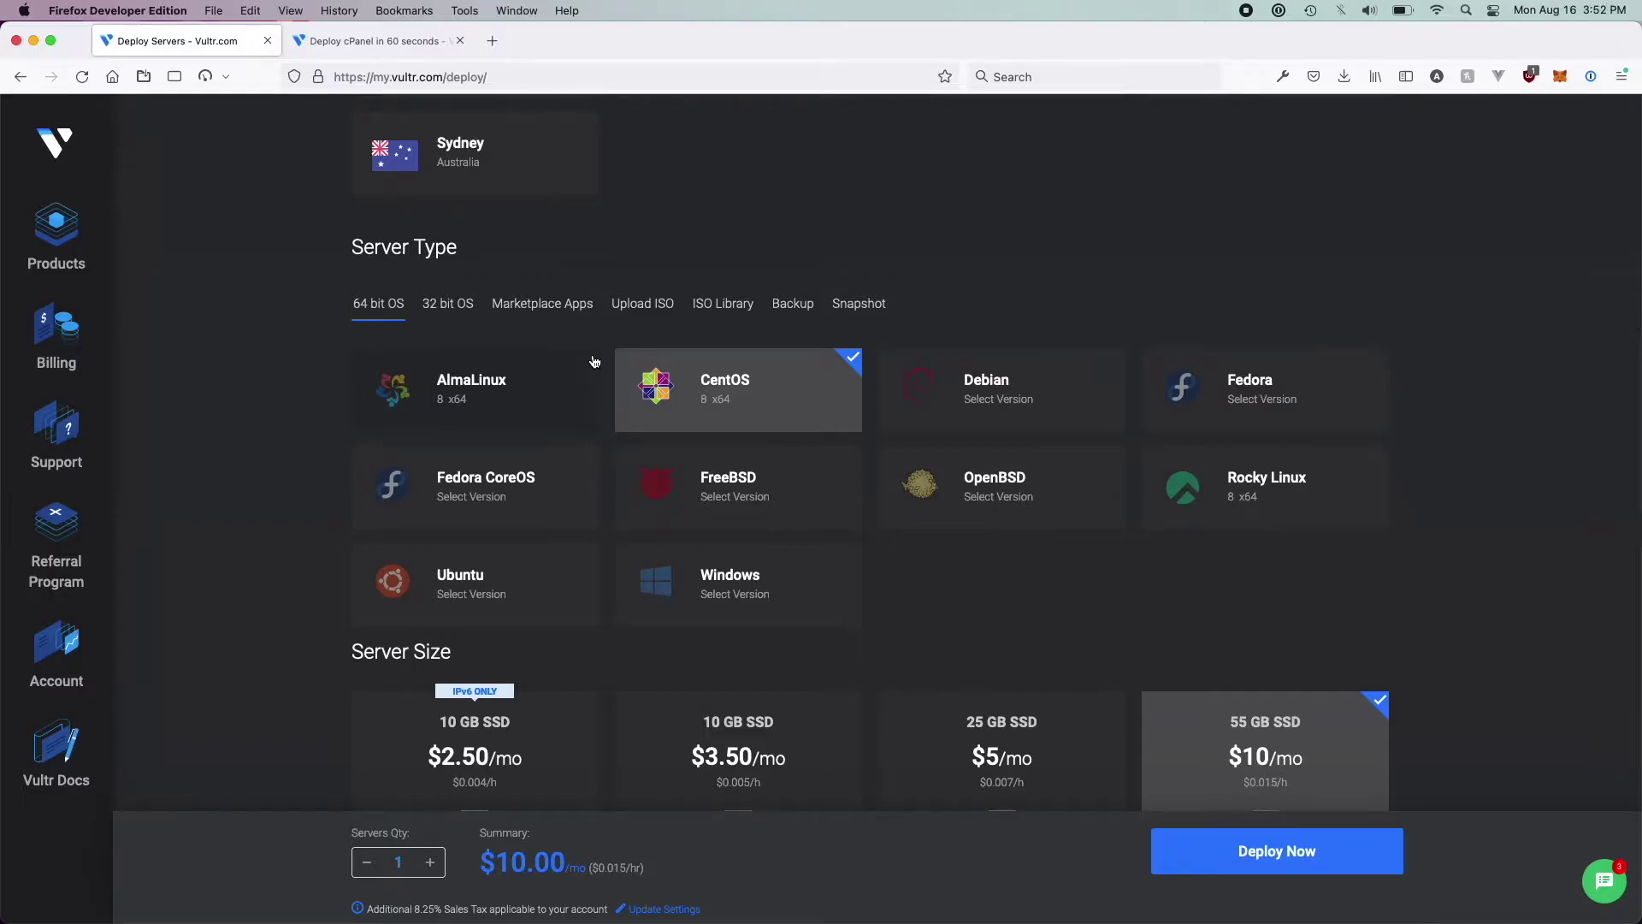
click(517, 318)
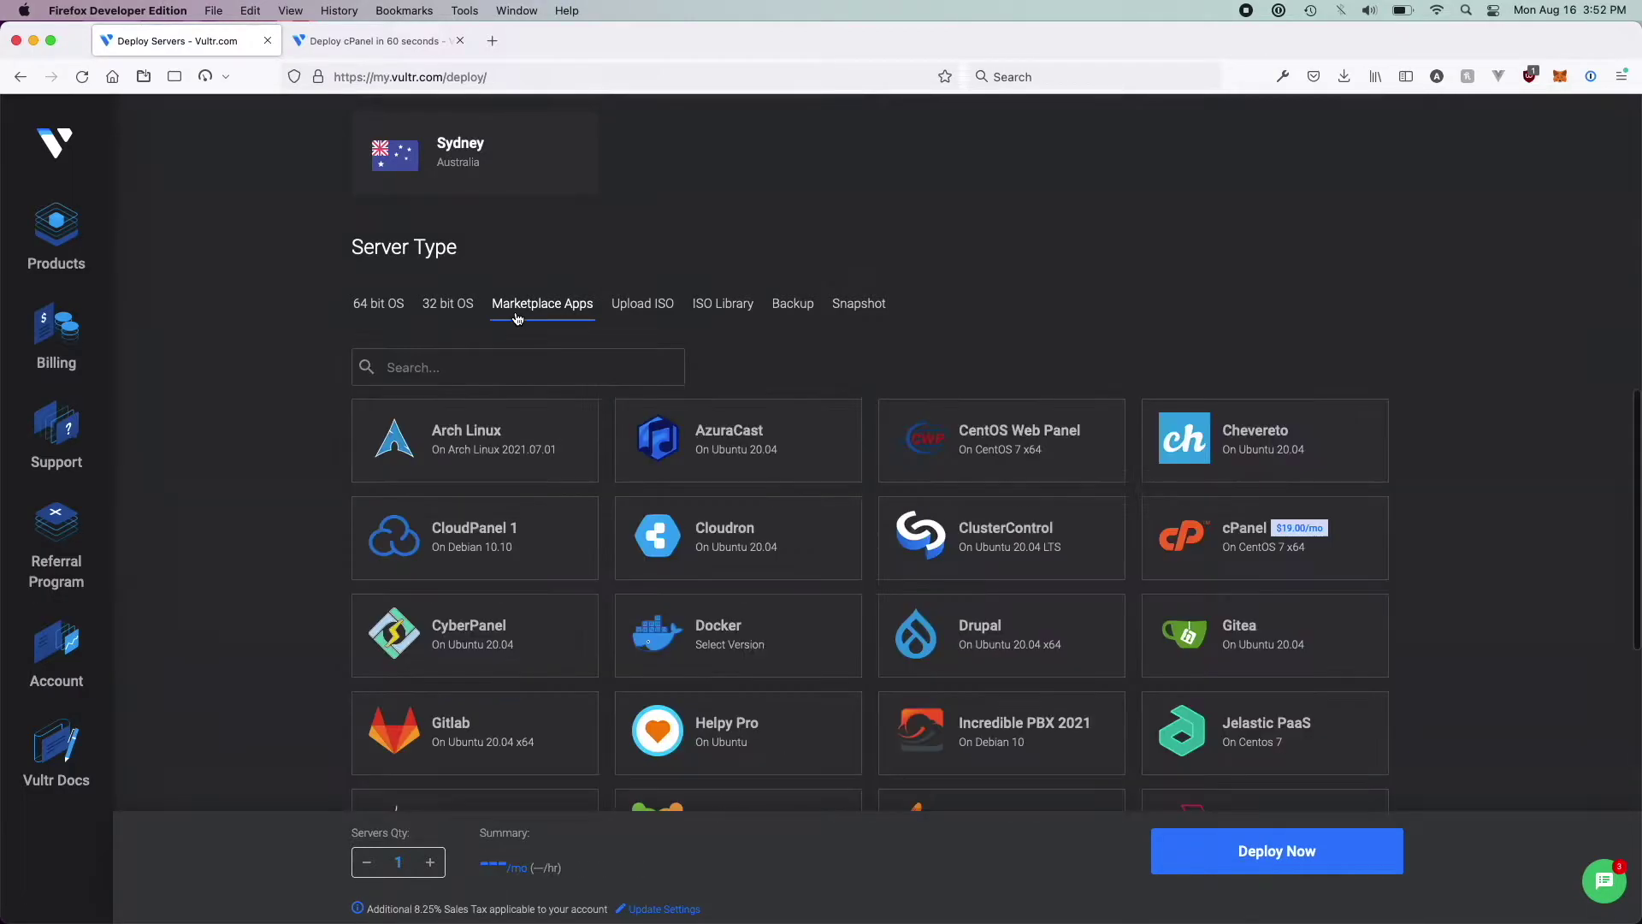
Select the cPanel app on CentOS 7 x64, bringing the monthly total to $29.00
scroll(1188, 417, down, 2)
click(1188, 419)
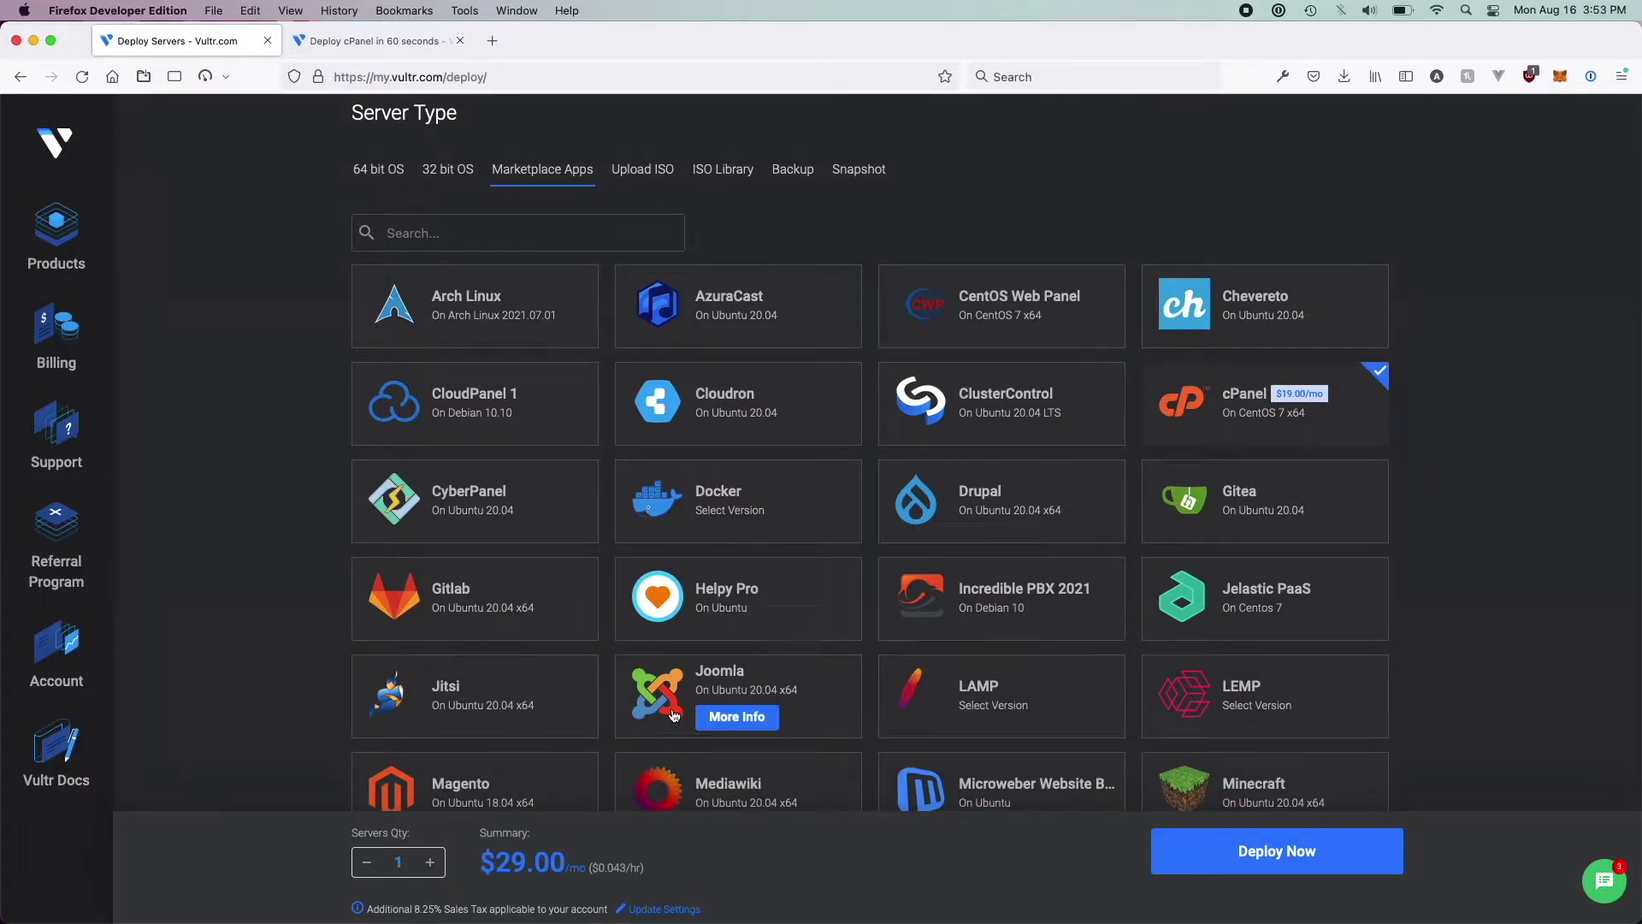
scroll(736, 684, down, 1)
mouse_move(1248, 380)
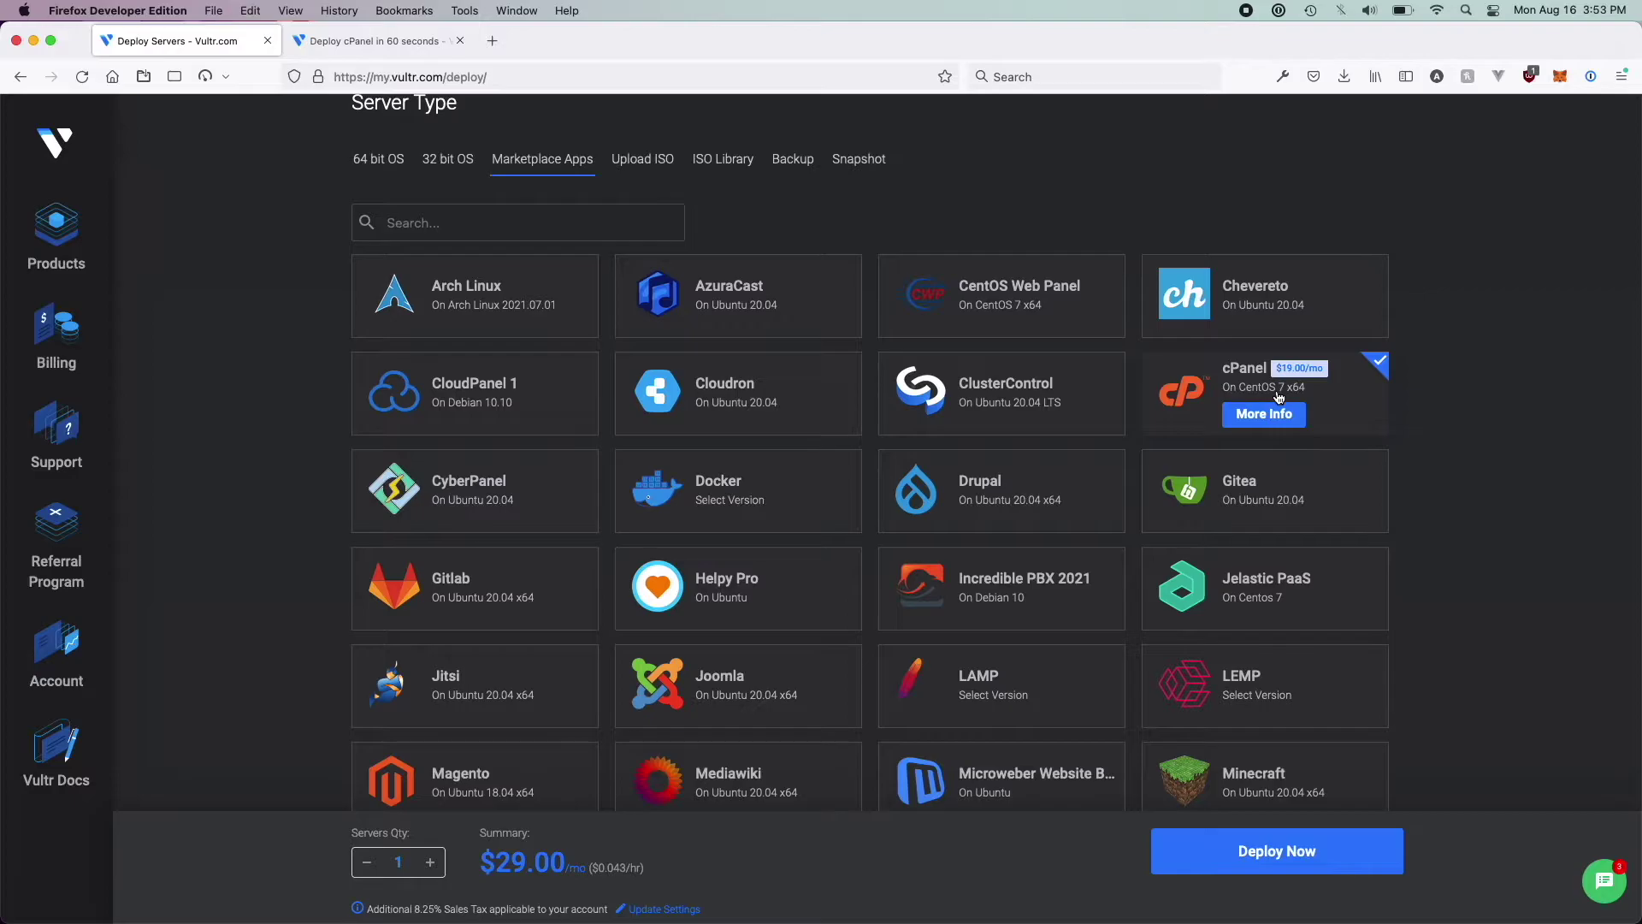
triple_click(1266, 389)
click(1485, 466)
scroll(1487, 466, down, 10)
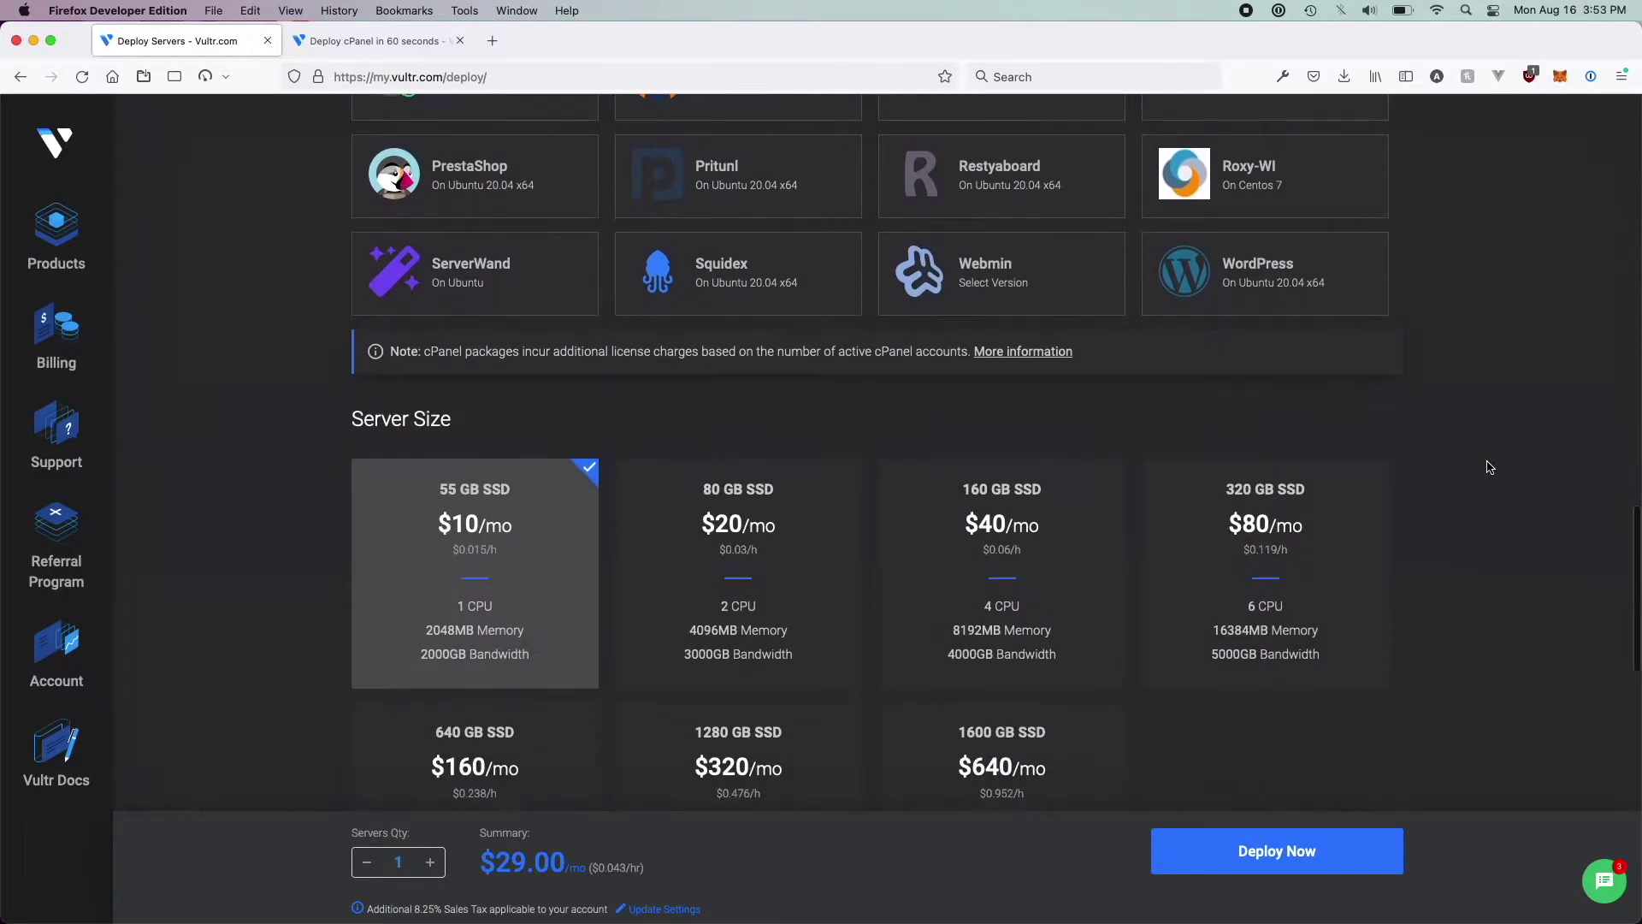
scroll(645, 472, down, 3)
scroll(645, 472, up, 1)
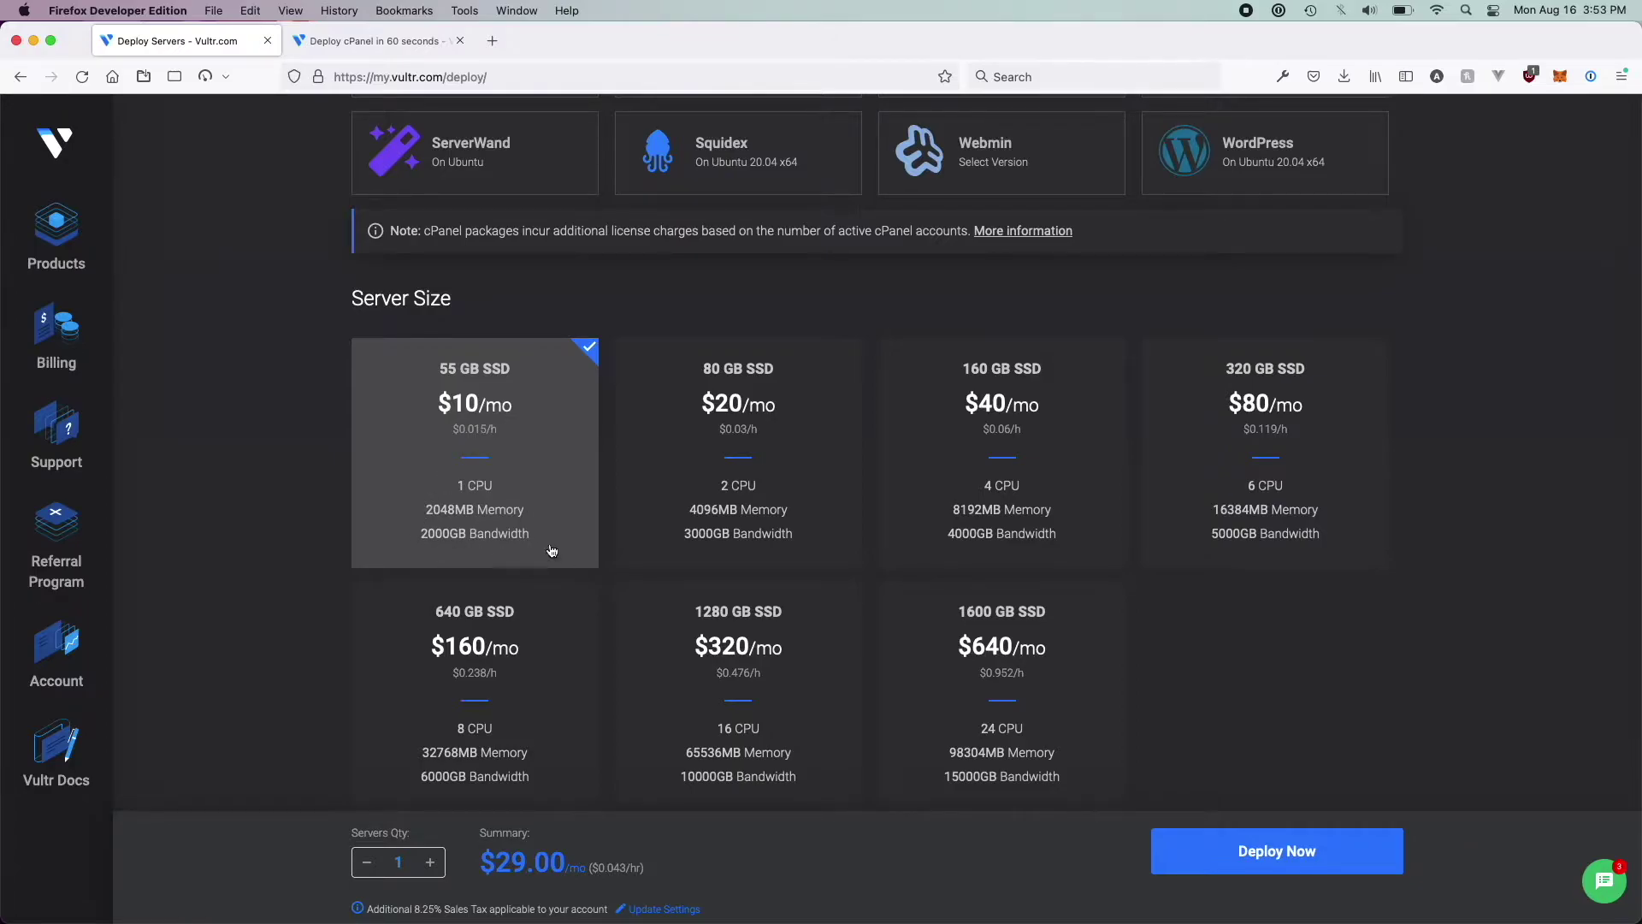
drag(526, 532, 418, 449)
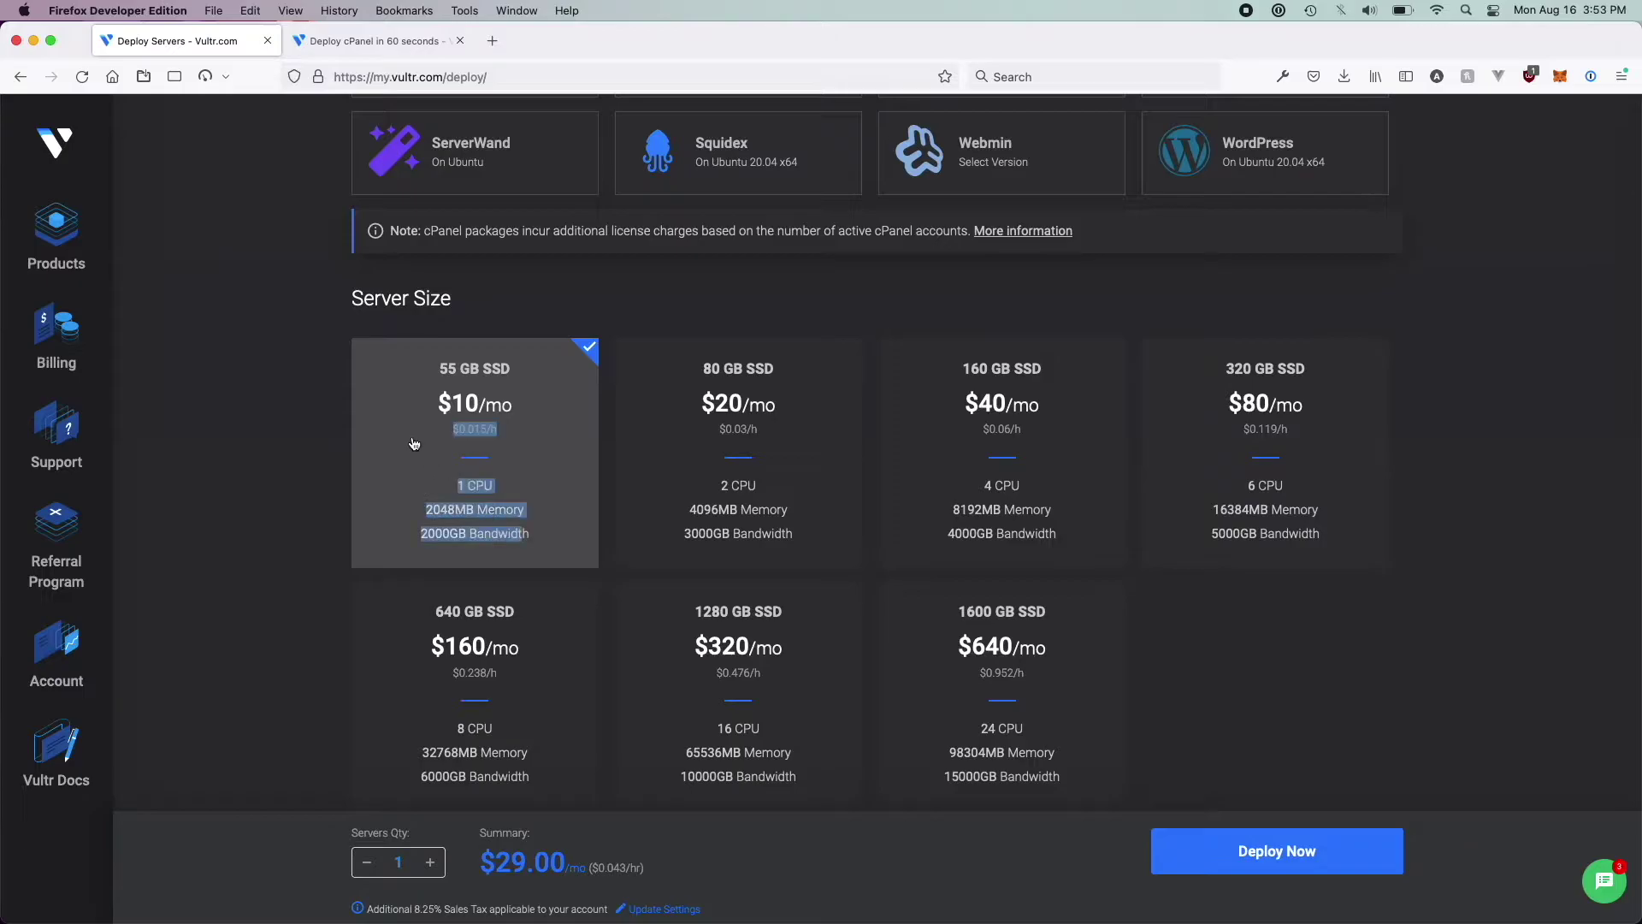
click(480, 502)
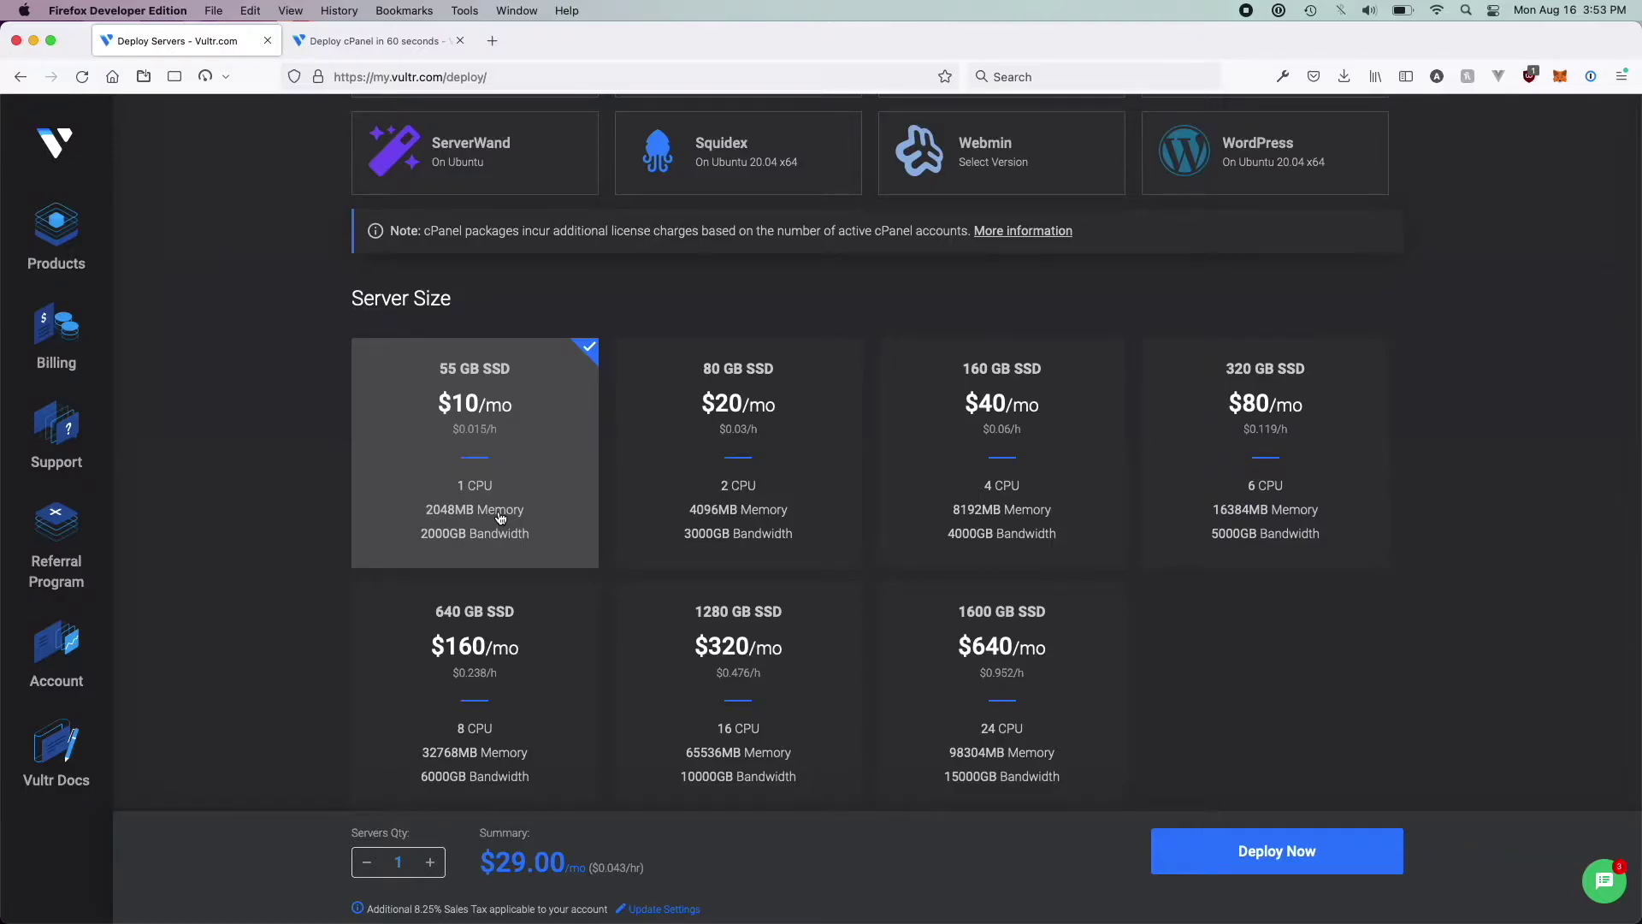
scroll(576, 605, down, 5)
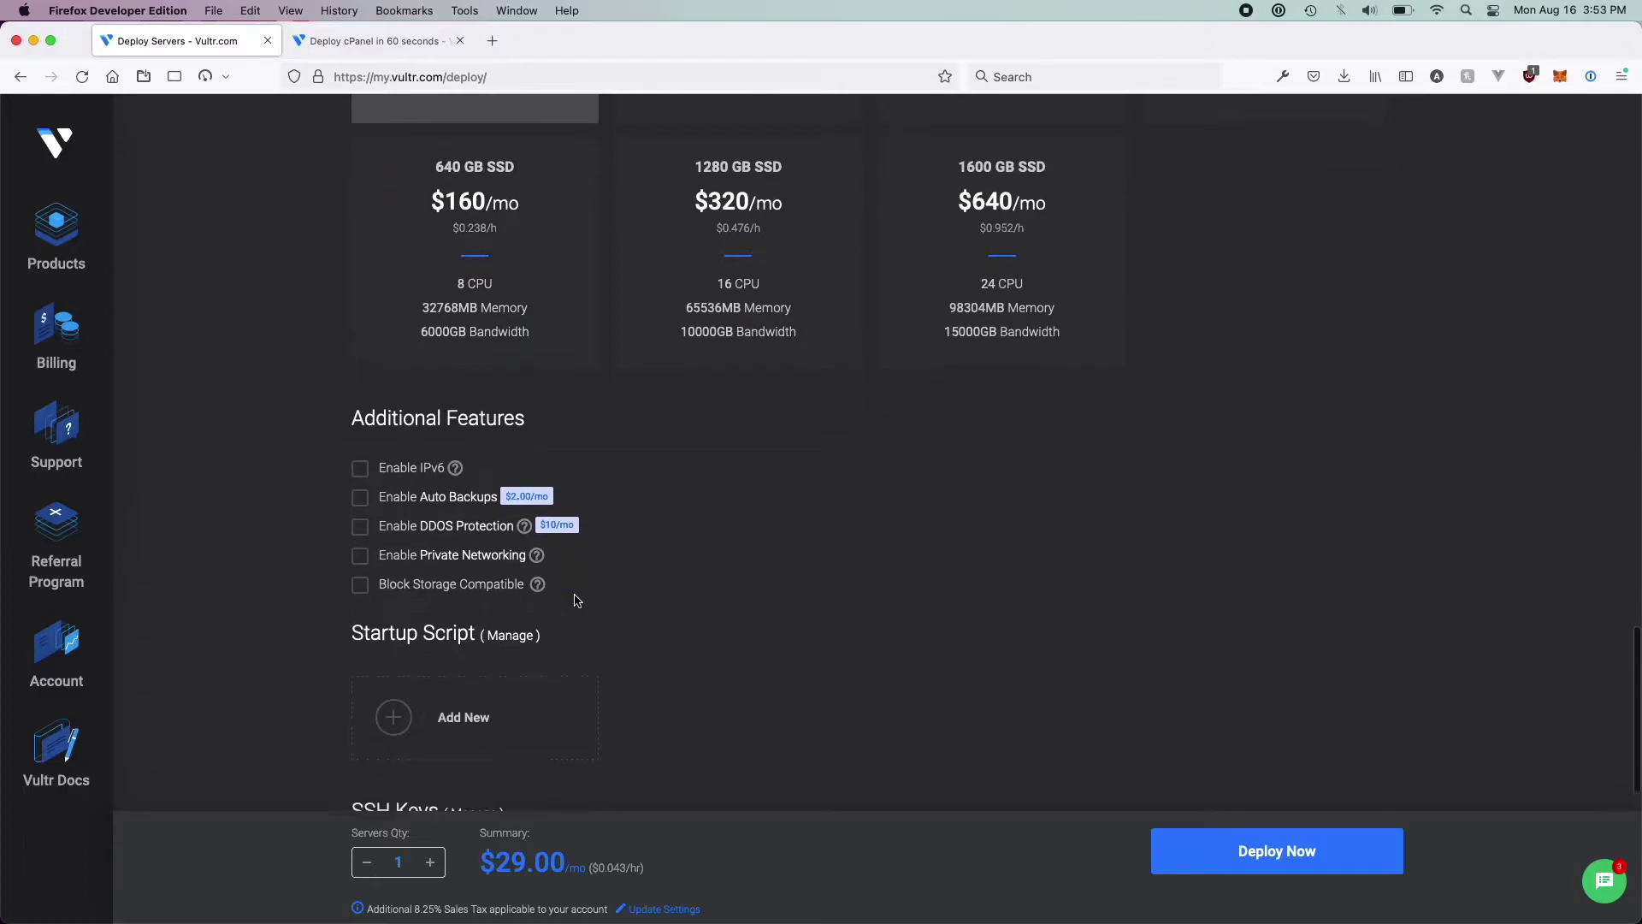
click(431, 458)
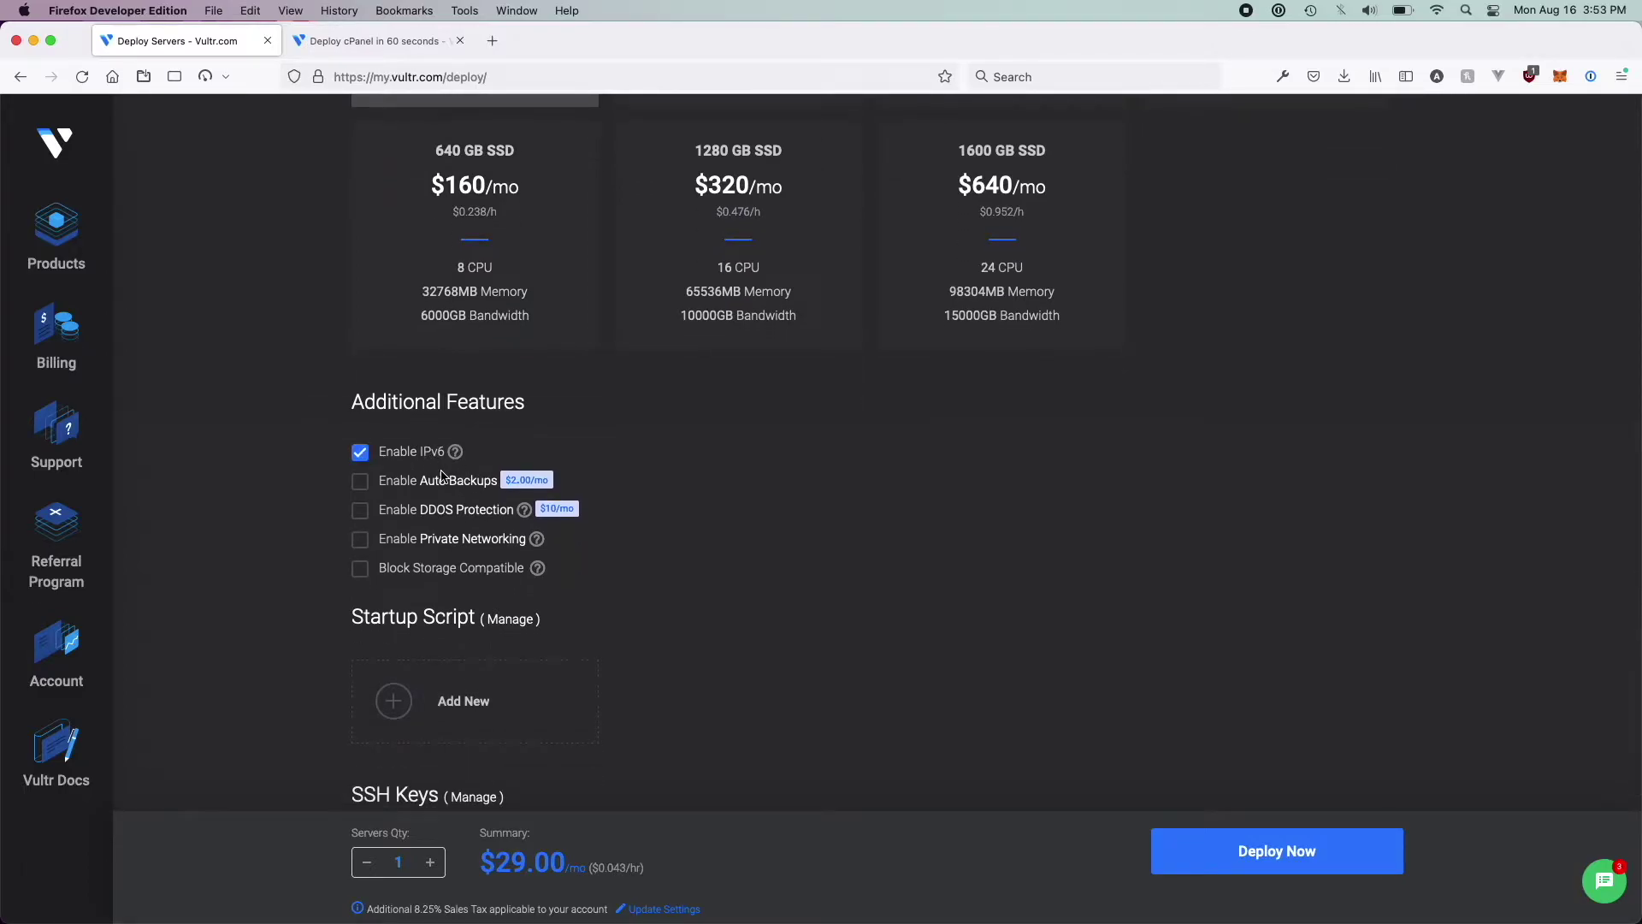
Return to the deploy form and reselect cPanel under Marketplace Apps
click(479, 547)
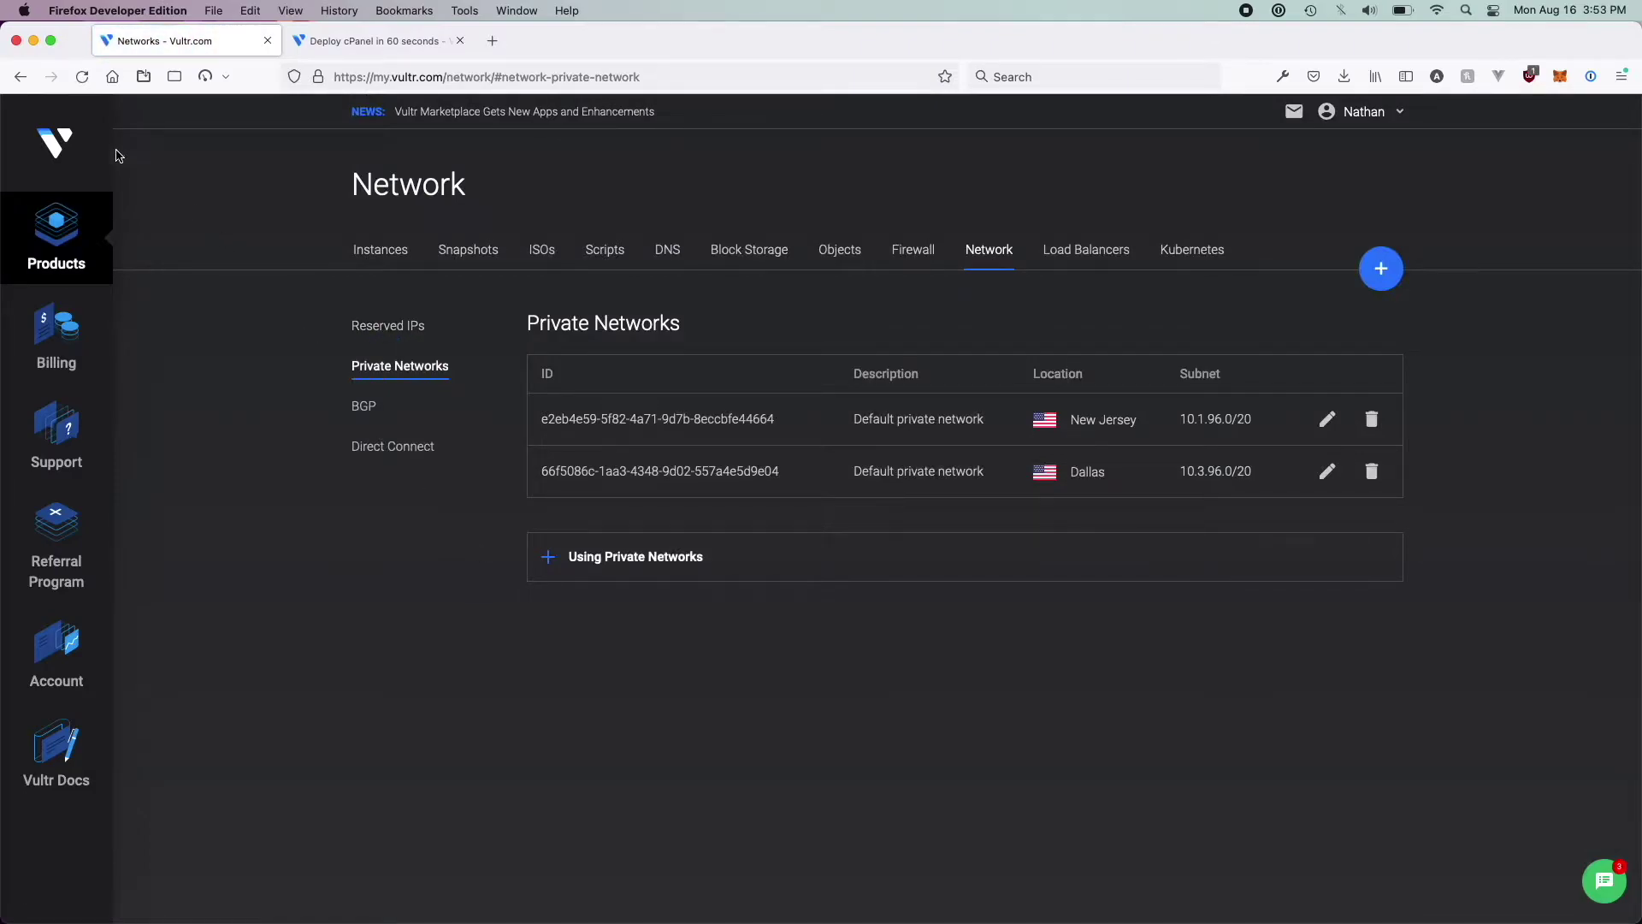
click(21, 76)
click(21, 76)
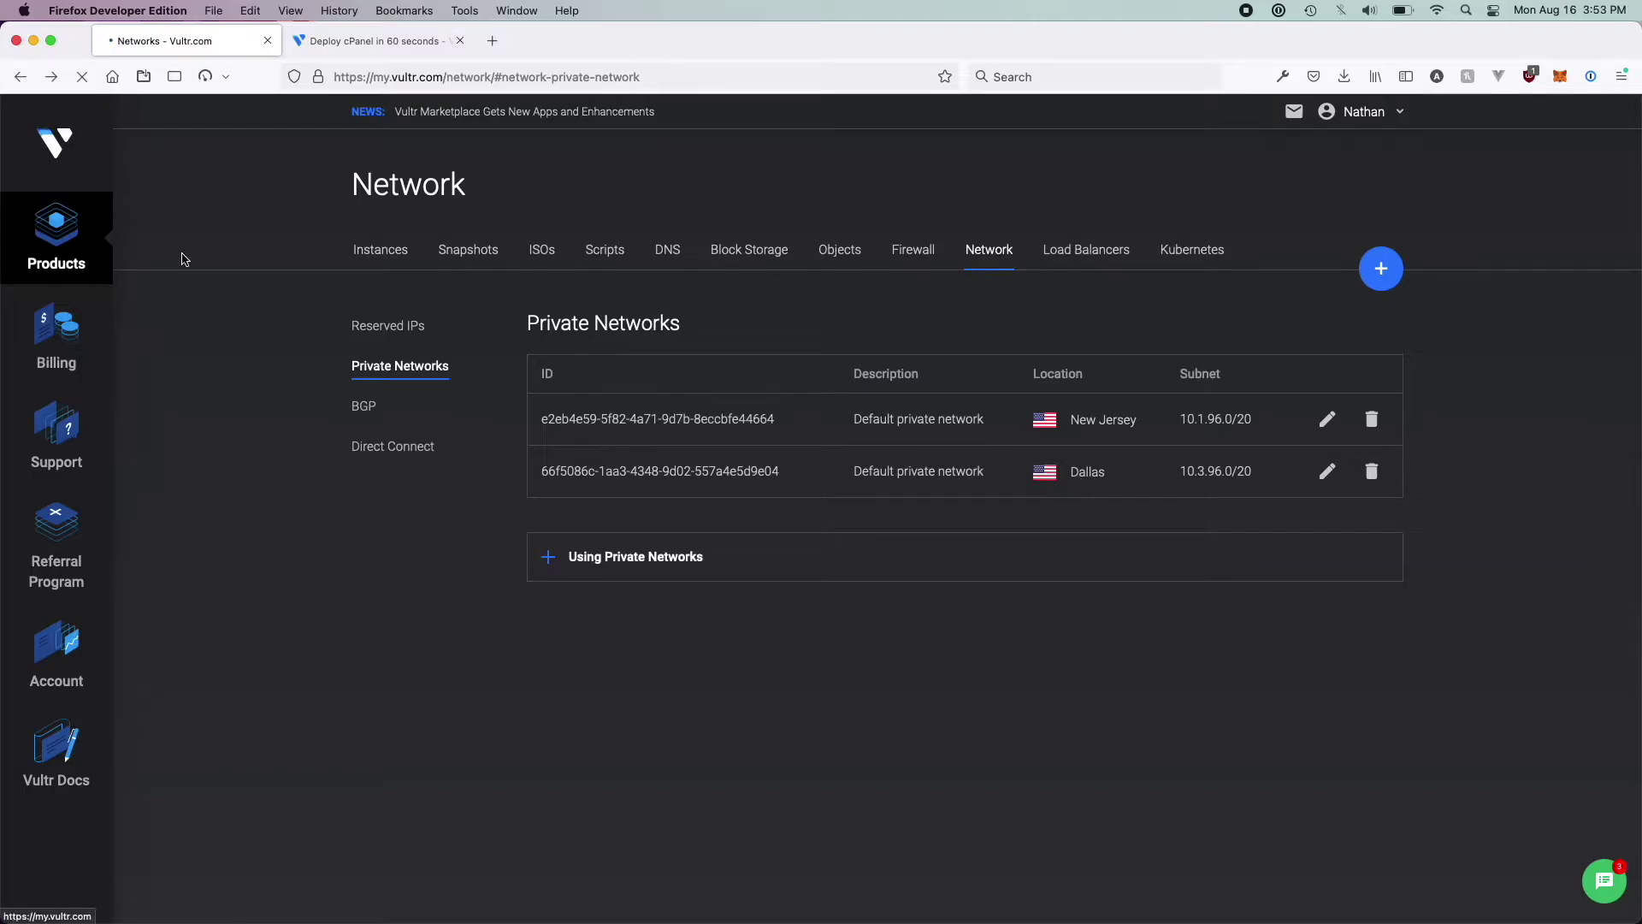
scroll(325, 496, up, 10)
scroll(357, 564, up, 15)
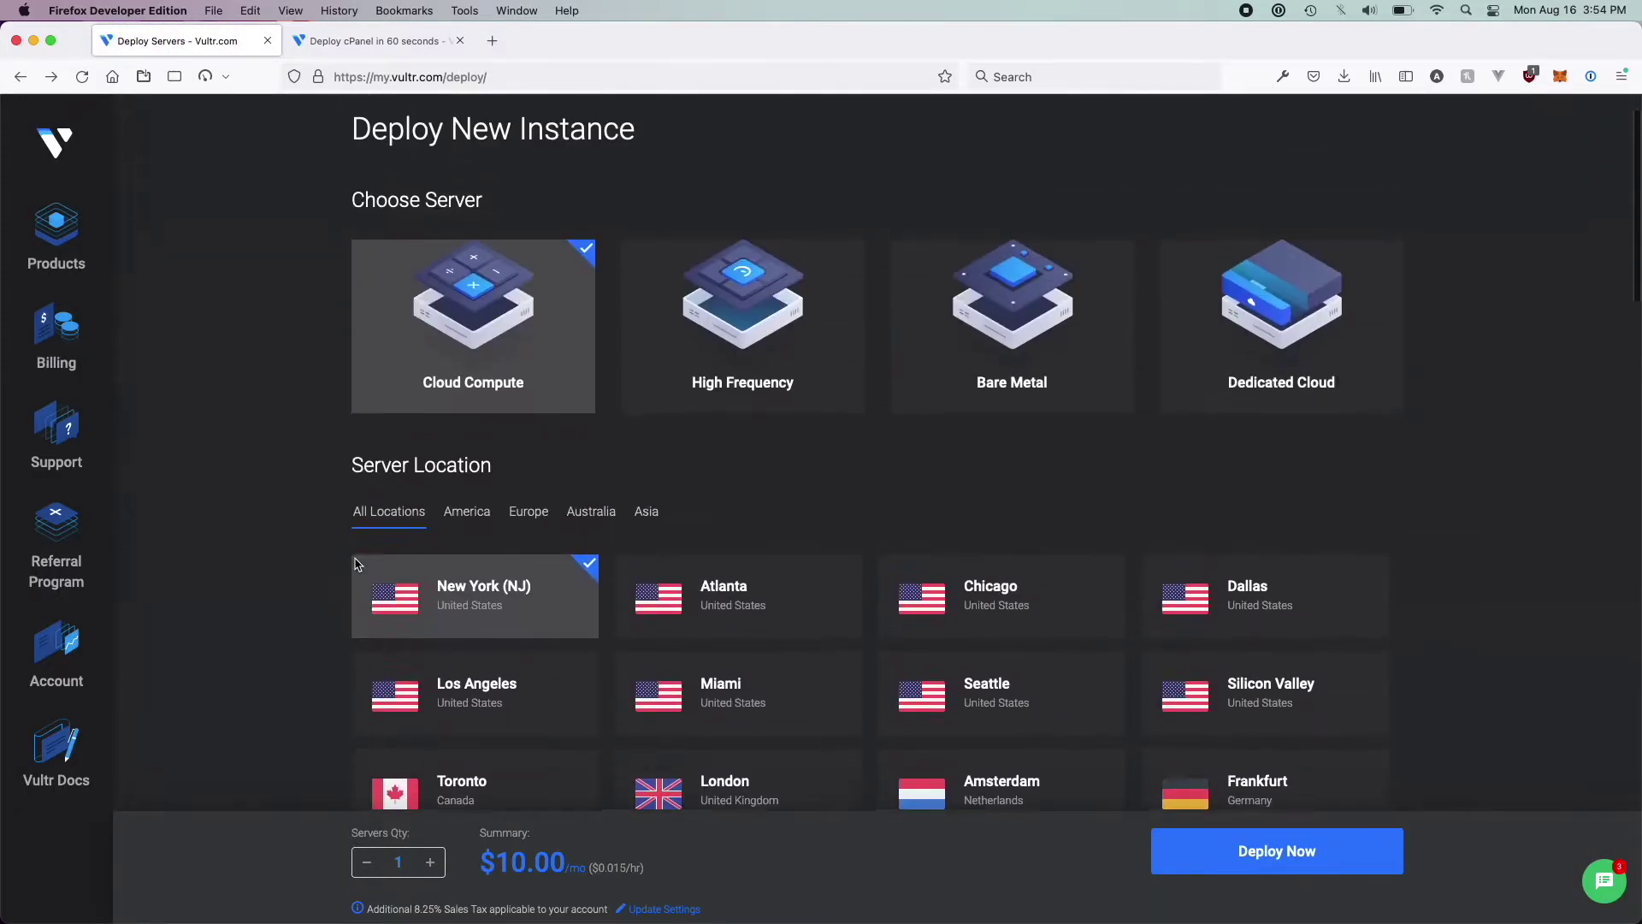
scroll(357, 565, down, 8)
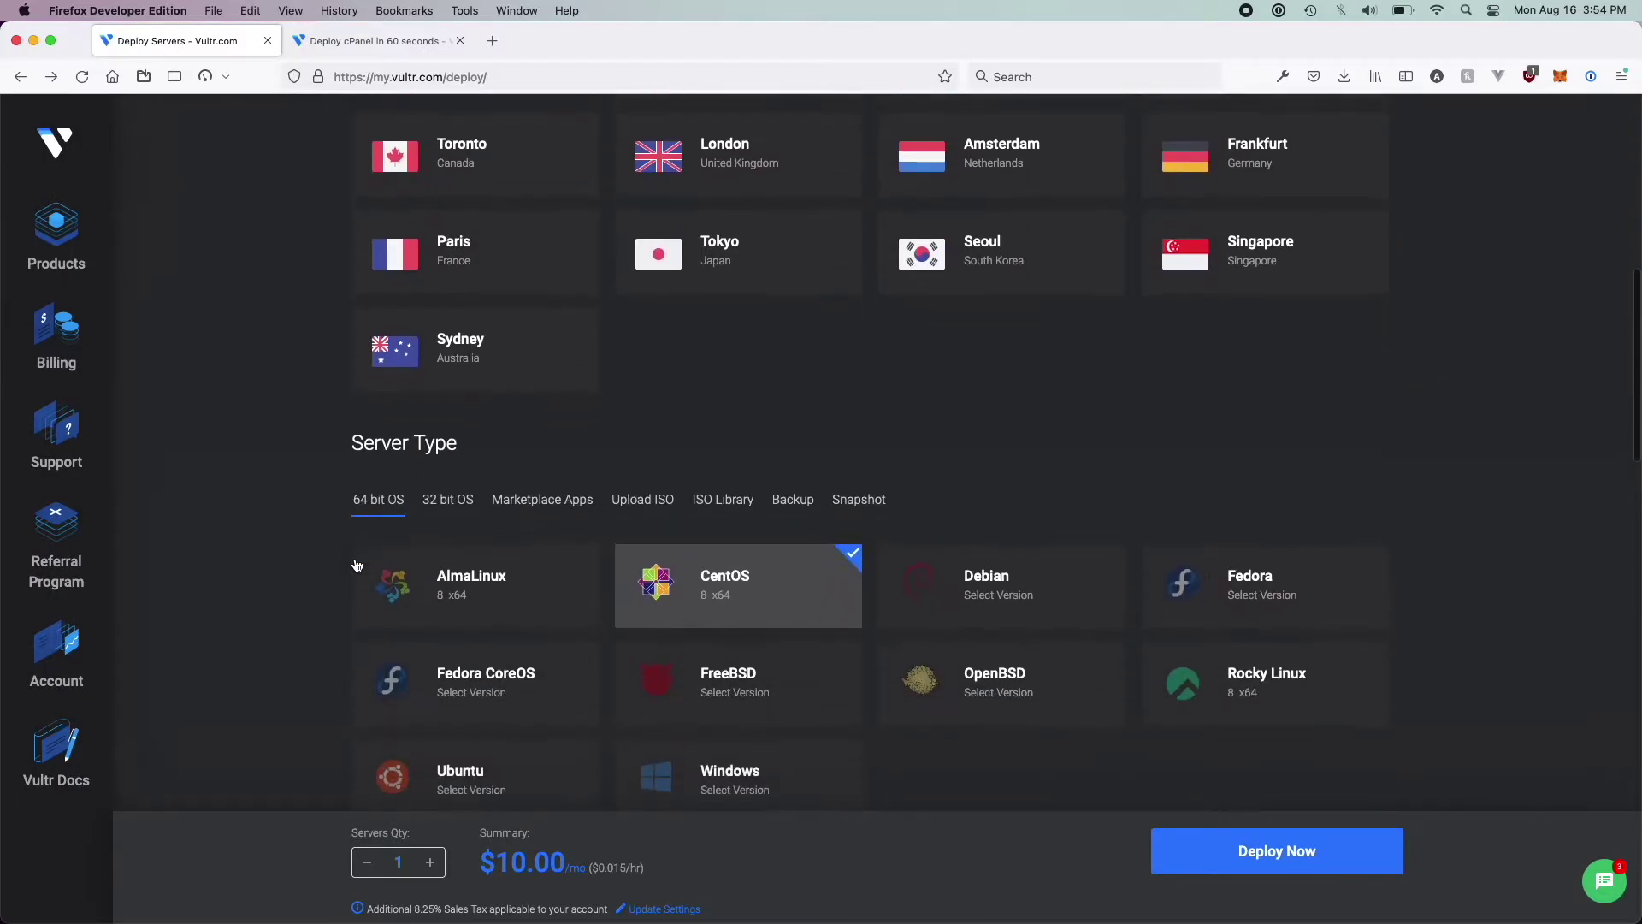
click(542, 499)
scroll(736, 599, down, 3)
click(1271, 574)
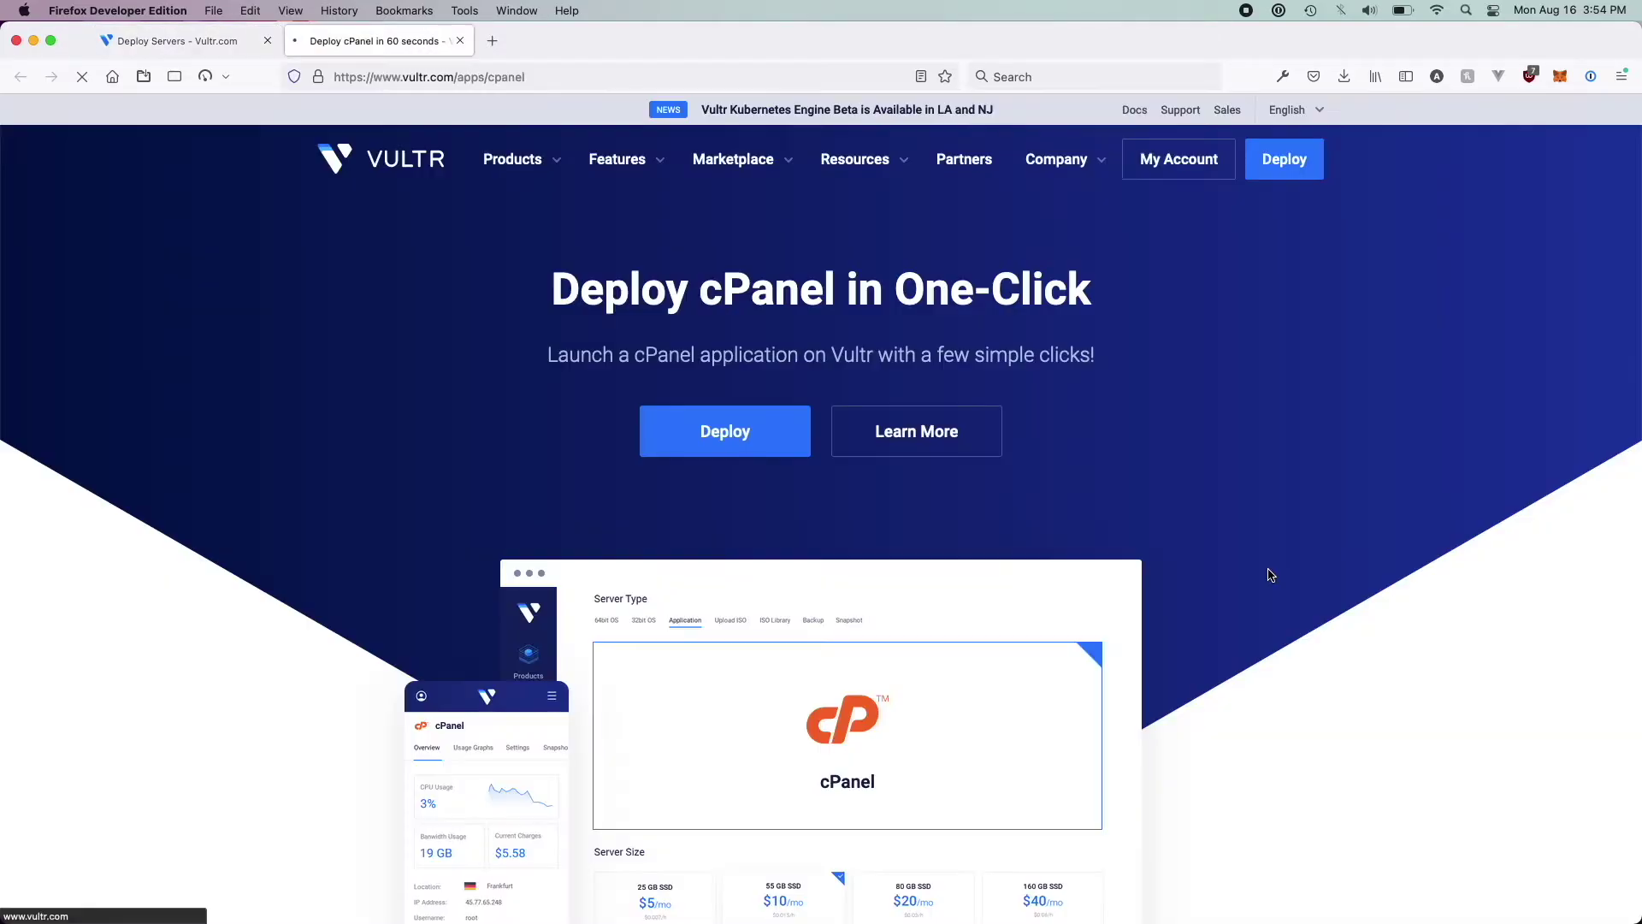
click(217, 39)
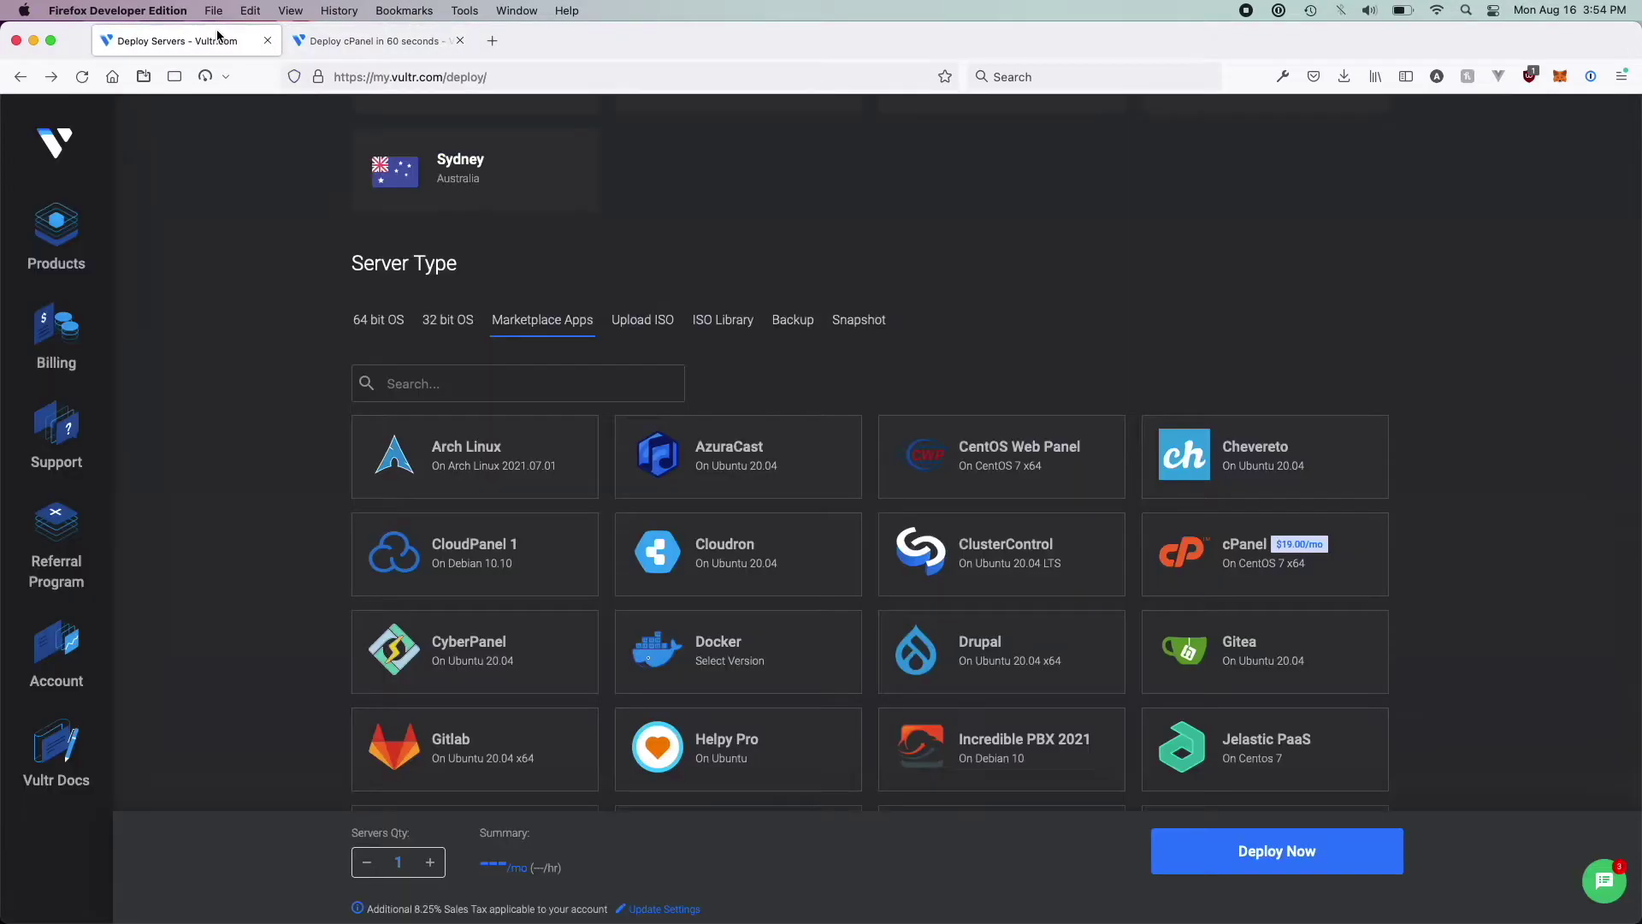
click(1258, 538)
Enable IPv6 and private networking for the new server
scroll(902, 804, down, 5)
scroll(903, 807, down, 10)
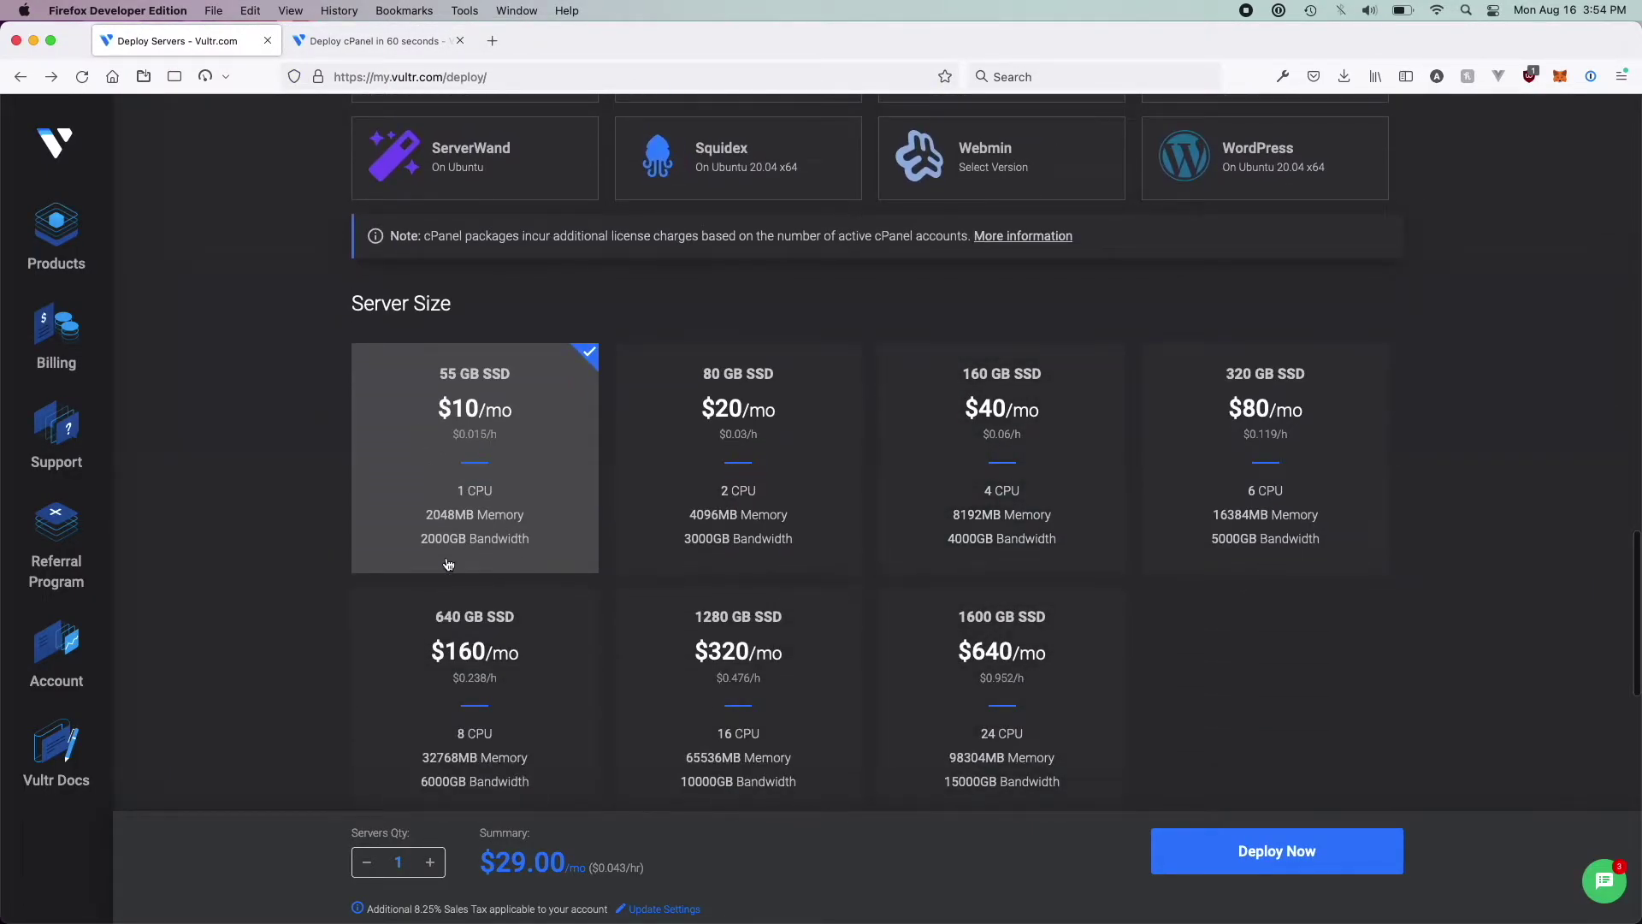
scroll(448, 564, down, 10)
click(395, 324)
click(360, 403)
Tick Block Storage Compatible and attach the 'newest mac' SSH key to the server
click(360, 440)
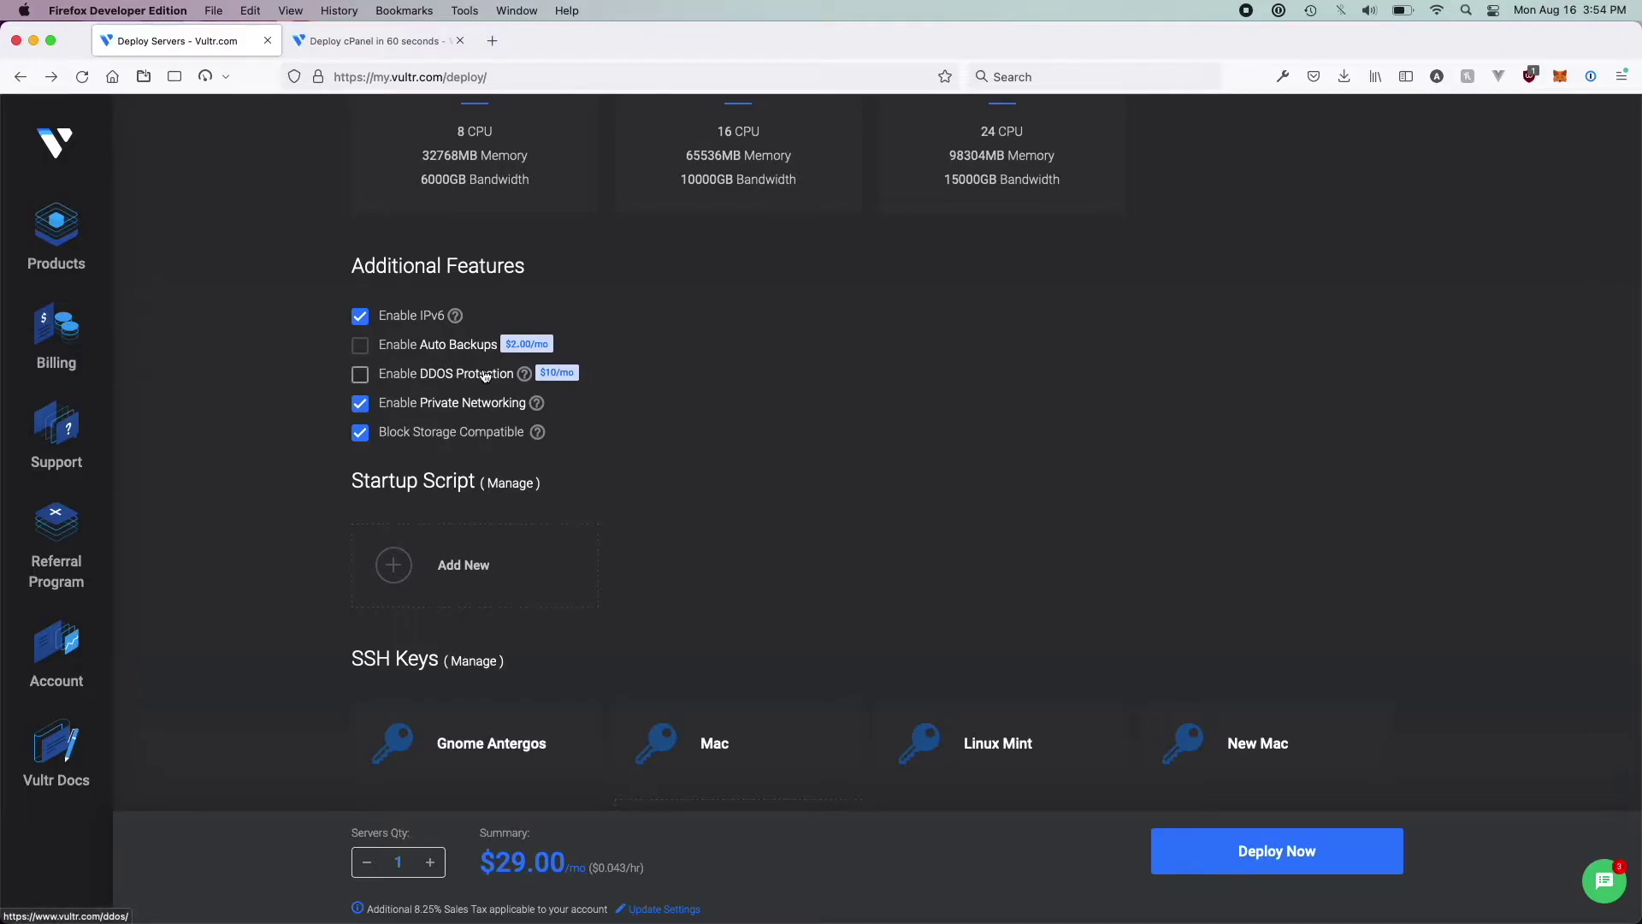
scroll(558, 438, down, 5)
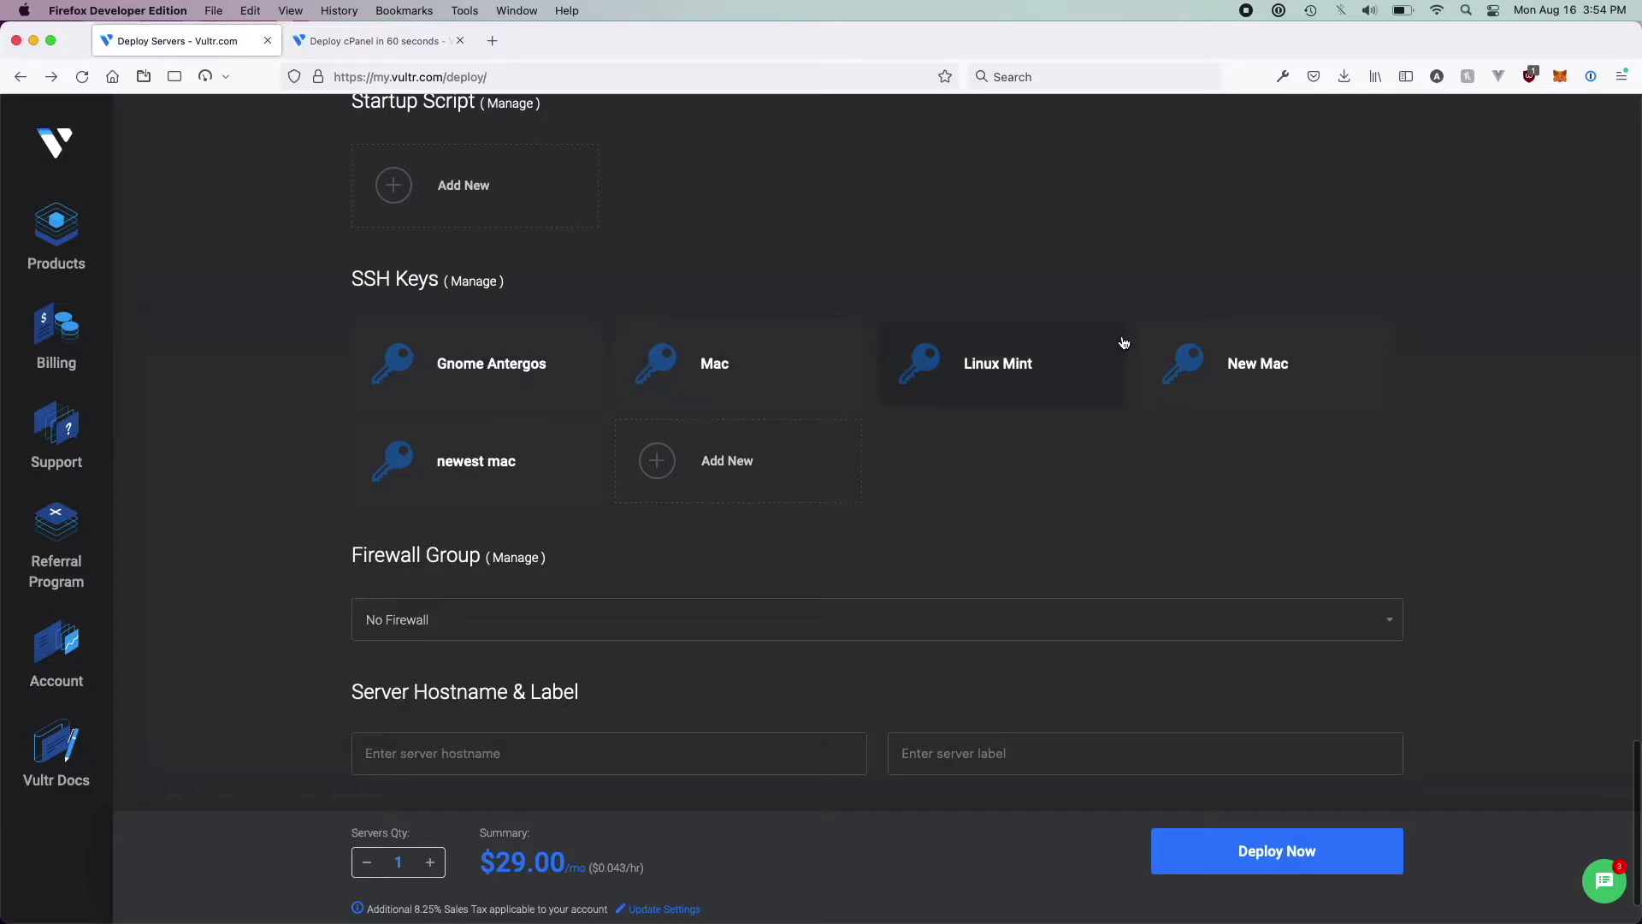
click(460, 442)
click(461, 441)
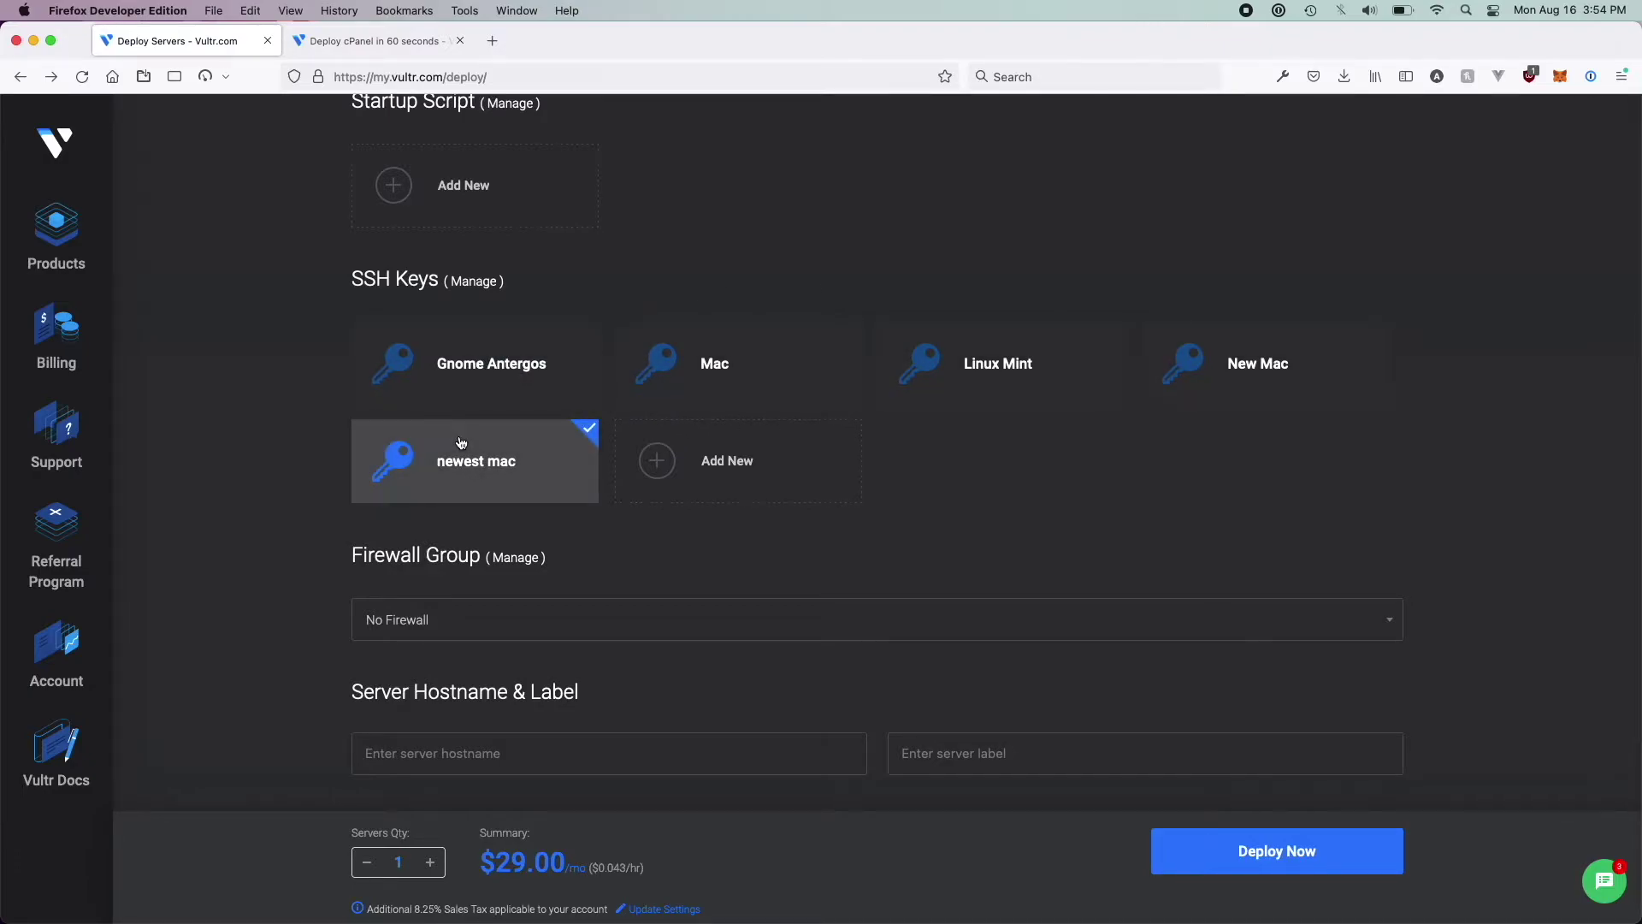
key(ctrl+Up)
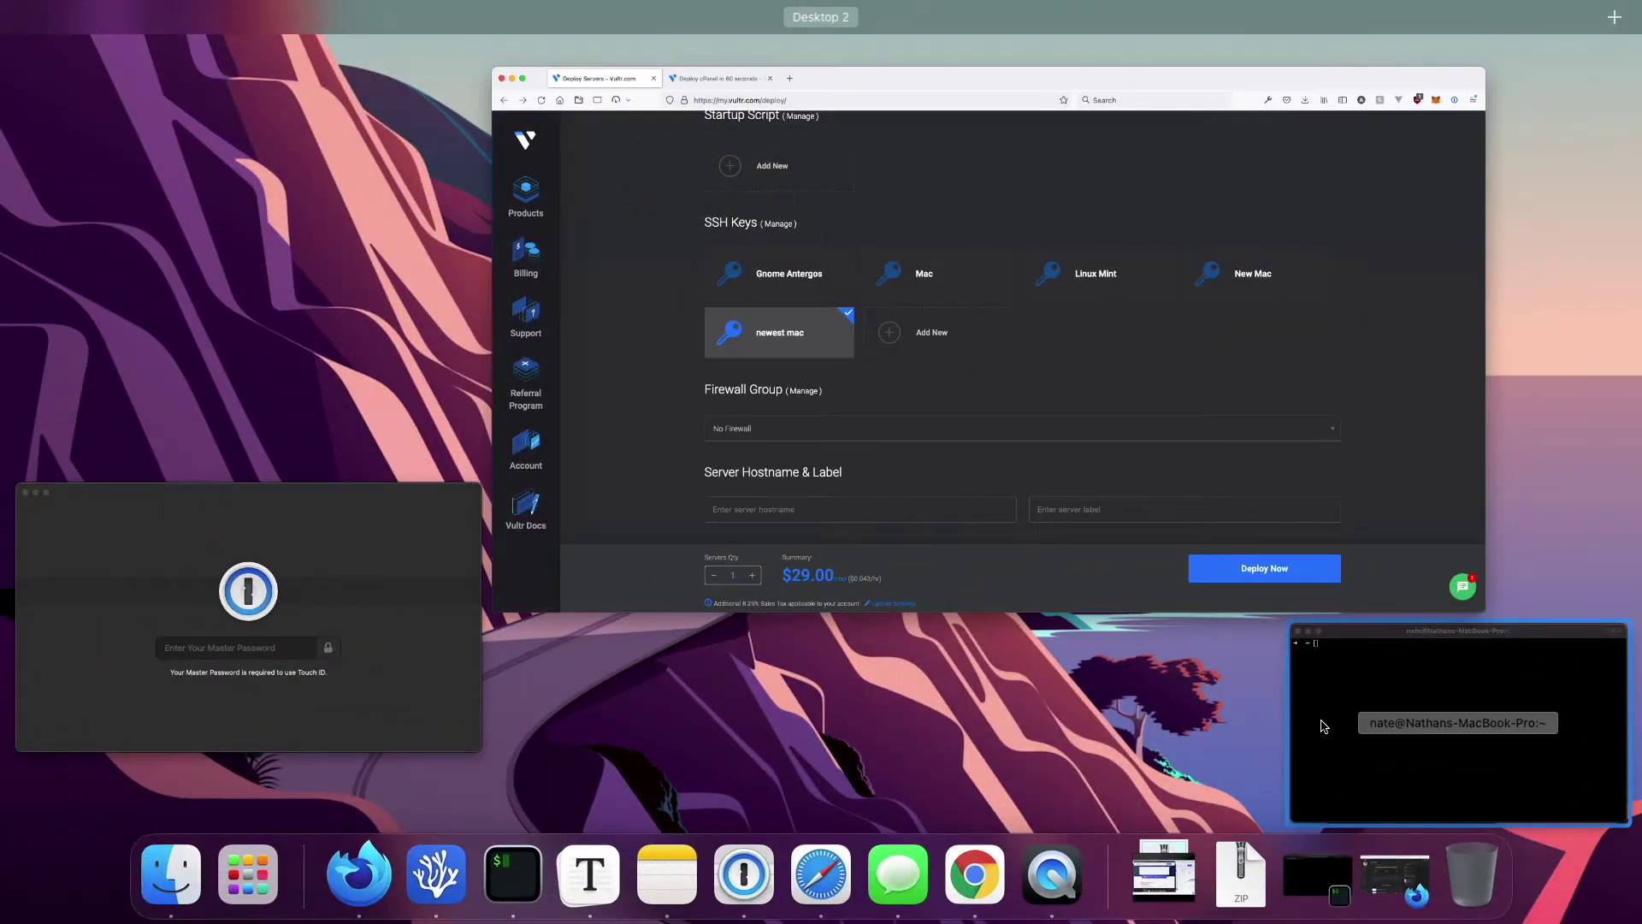
In iTerm2, print the public key with cat ~/.ssh/id_rsa.pub, then return to Firefox
click(1445, 736)
text(ssh-keygen -t rsa -b )
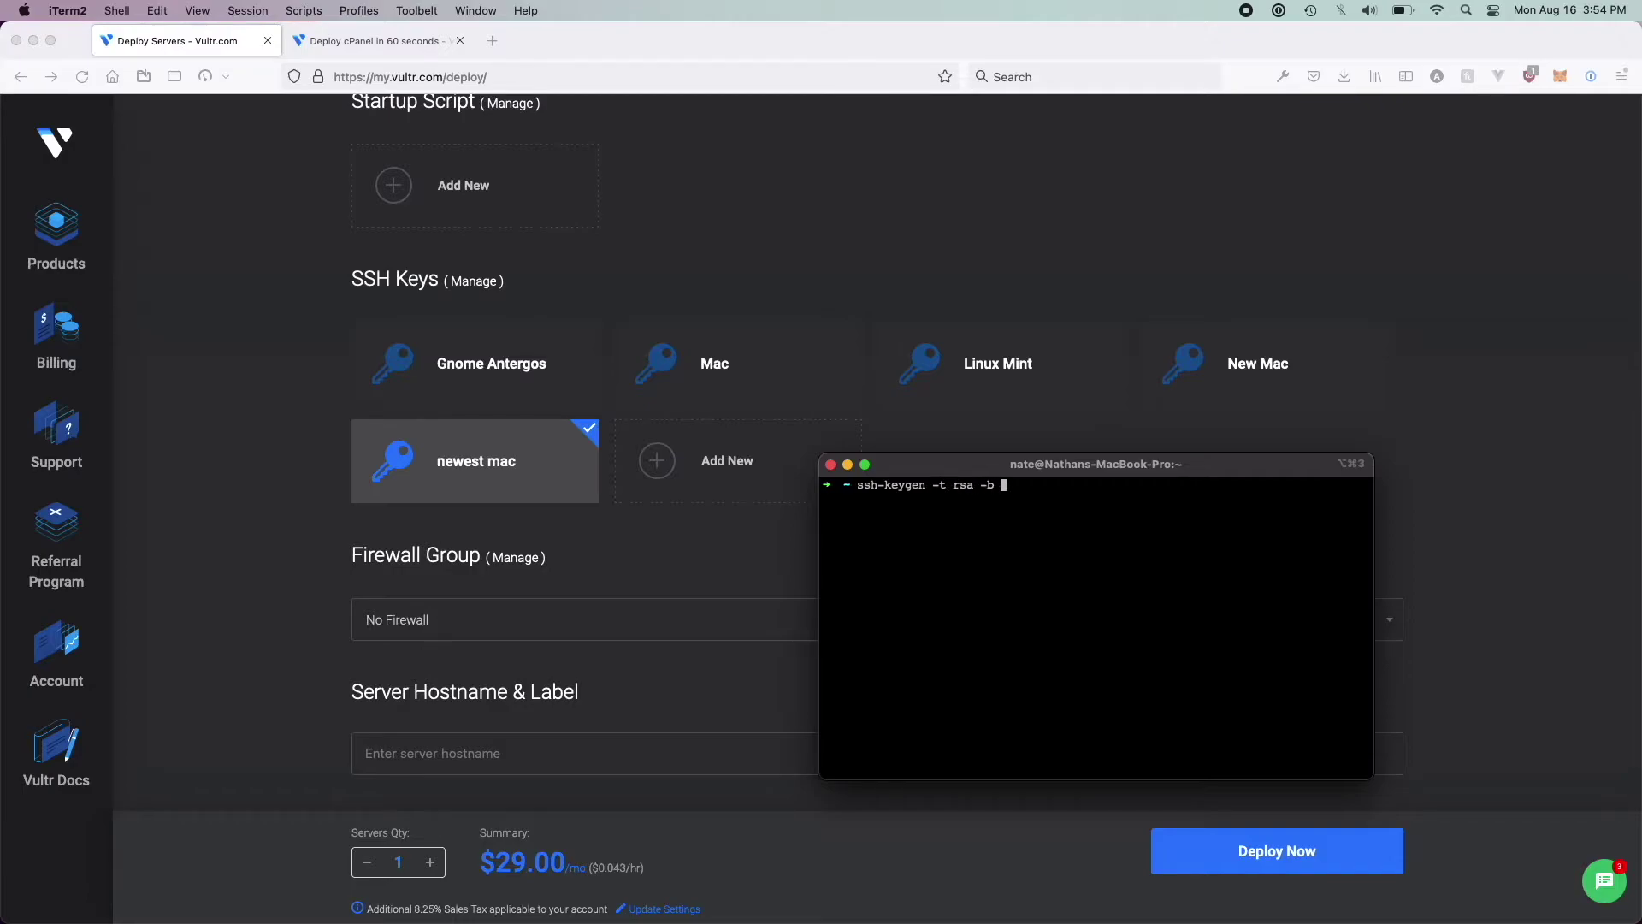
text(8192)
key(ctrl+c)
text(~/.ssh/id_rsa.pub)
key(ctrl+a)
text(cat)
key(Return)
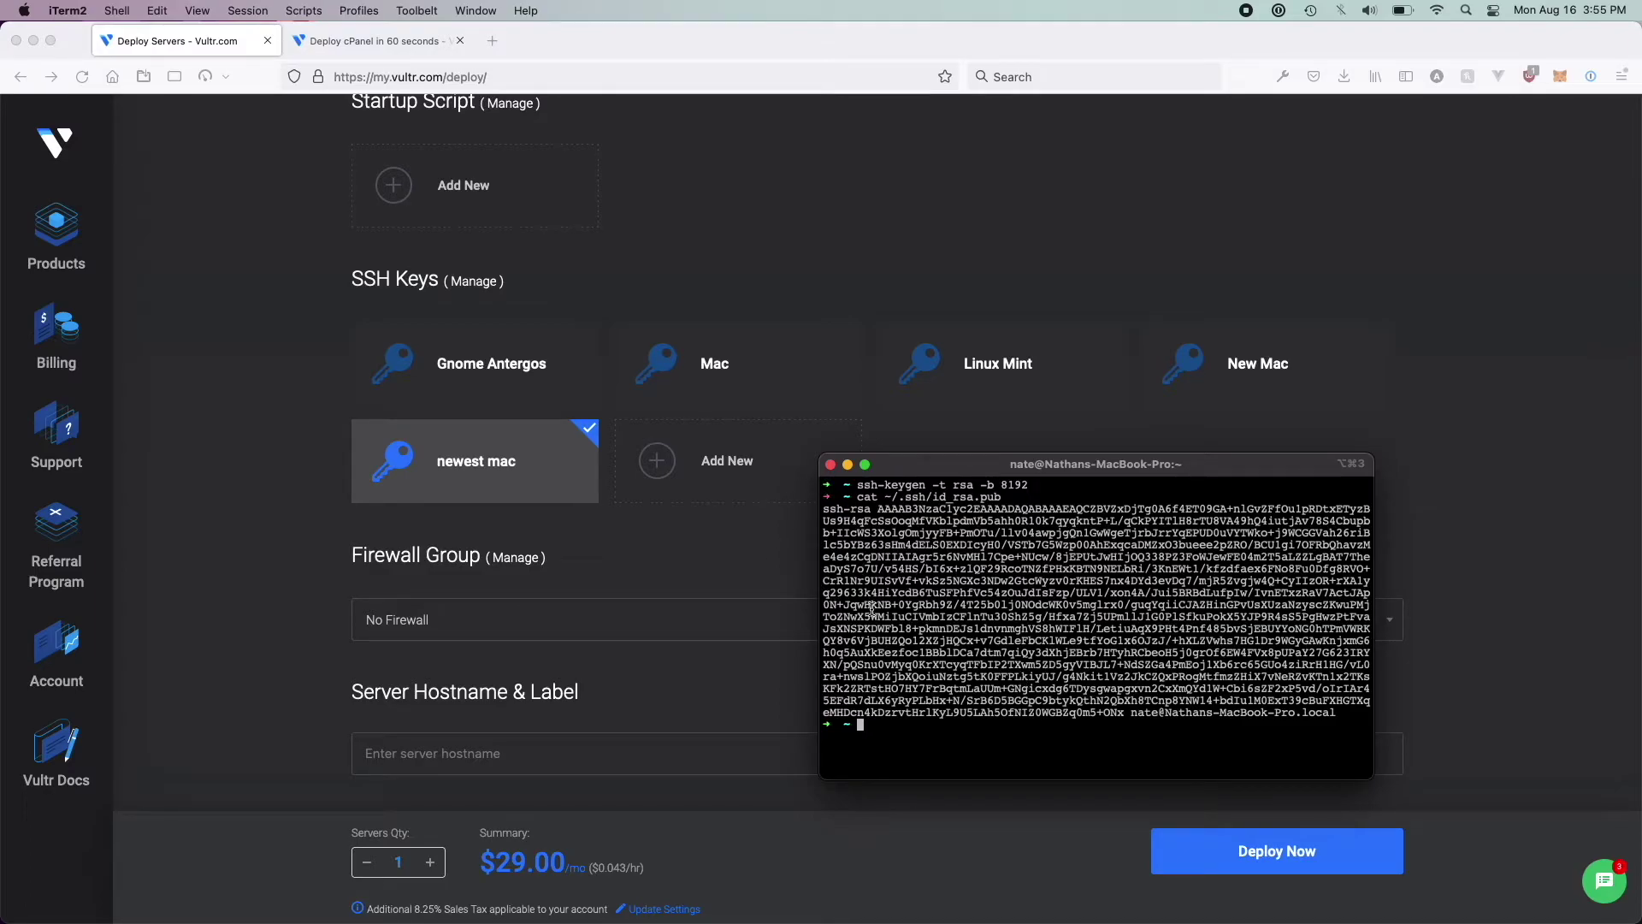
click(737, 581)
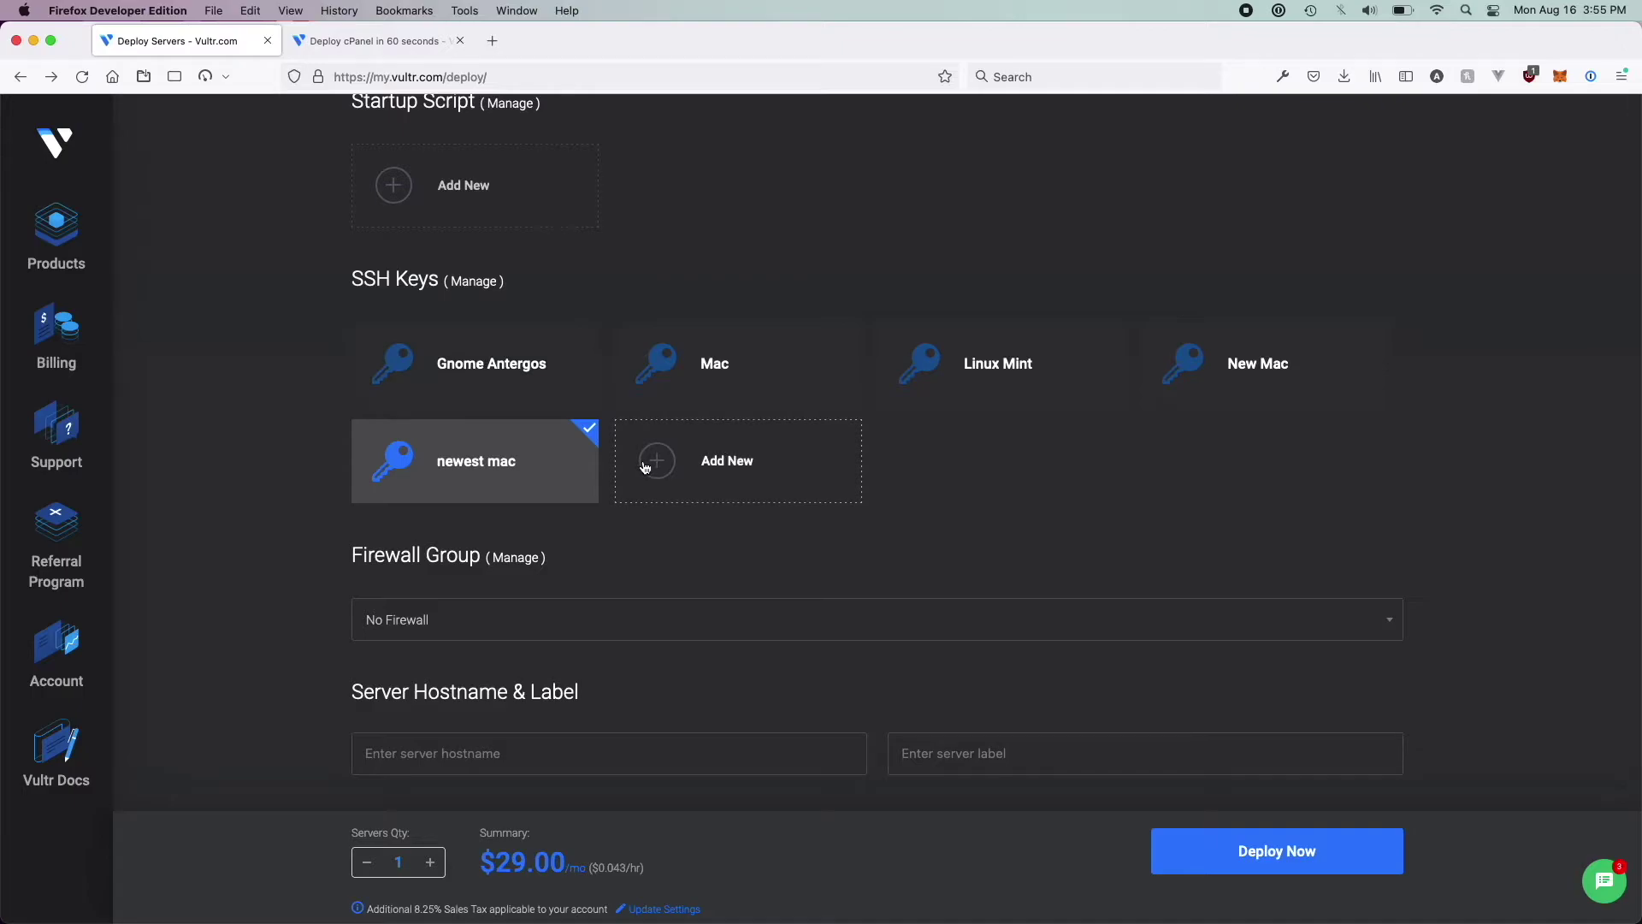
Leave the server's Firewall Group set to No Firewall
scroll(573, 472, down, 1)
scroll(573, 472, up, 2)
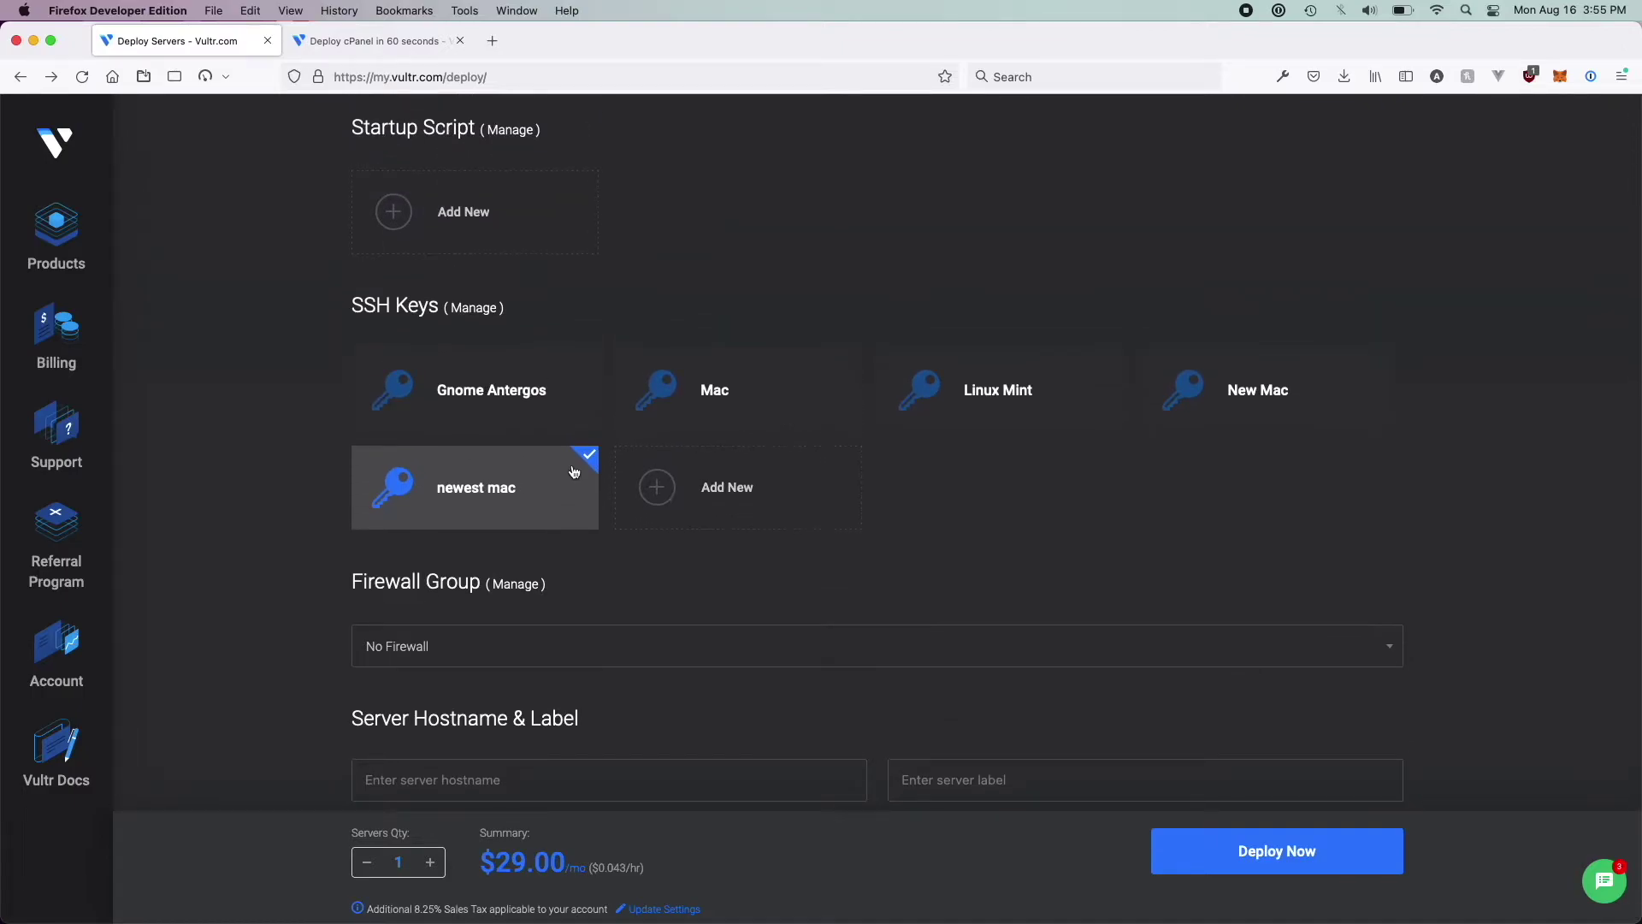
scroll(573, 473, down, 2)
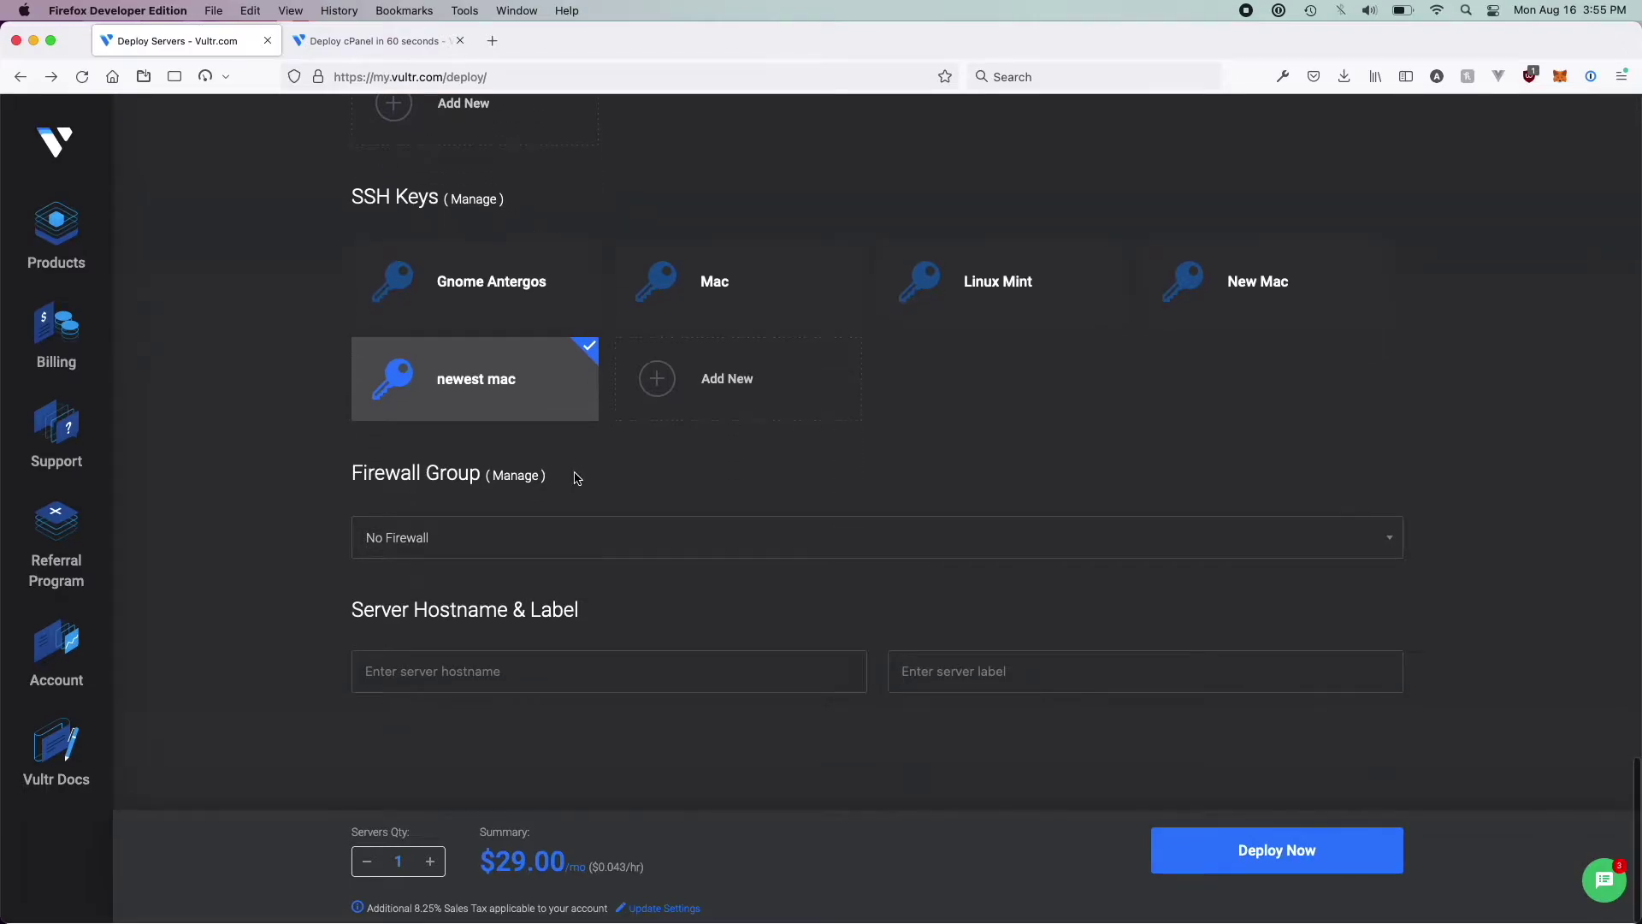
click(531, 668)
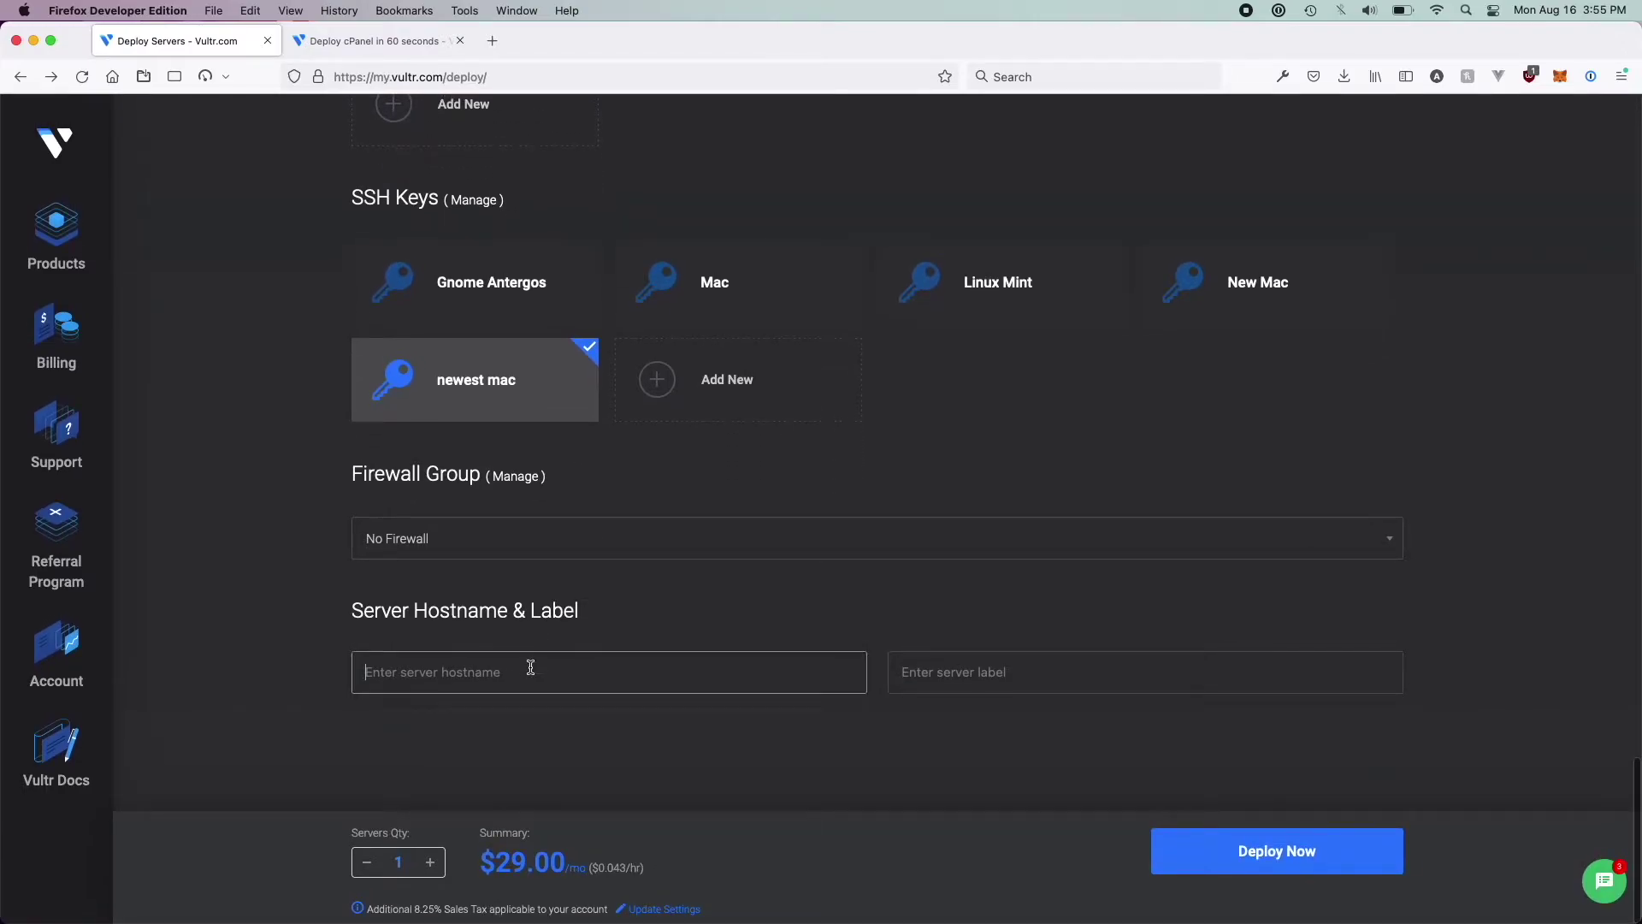
click(475, 536)
click(326, 554)
click(532, 538)
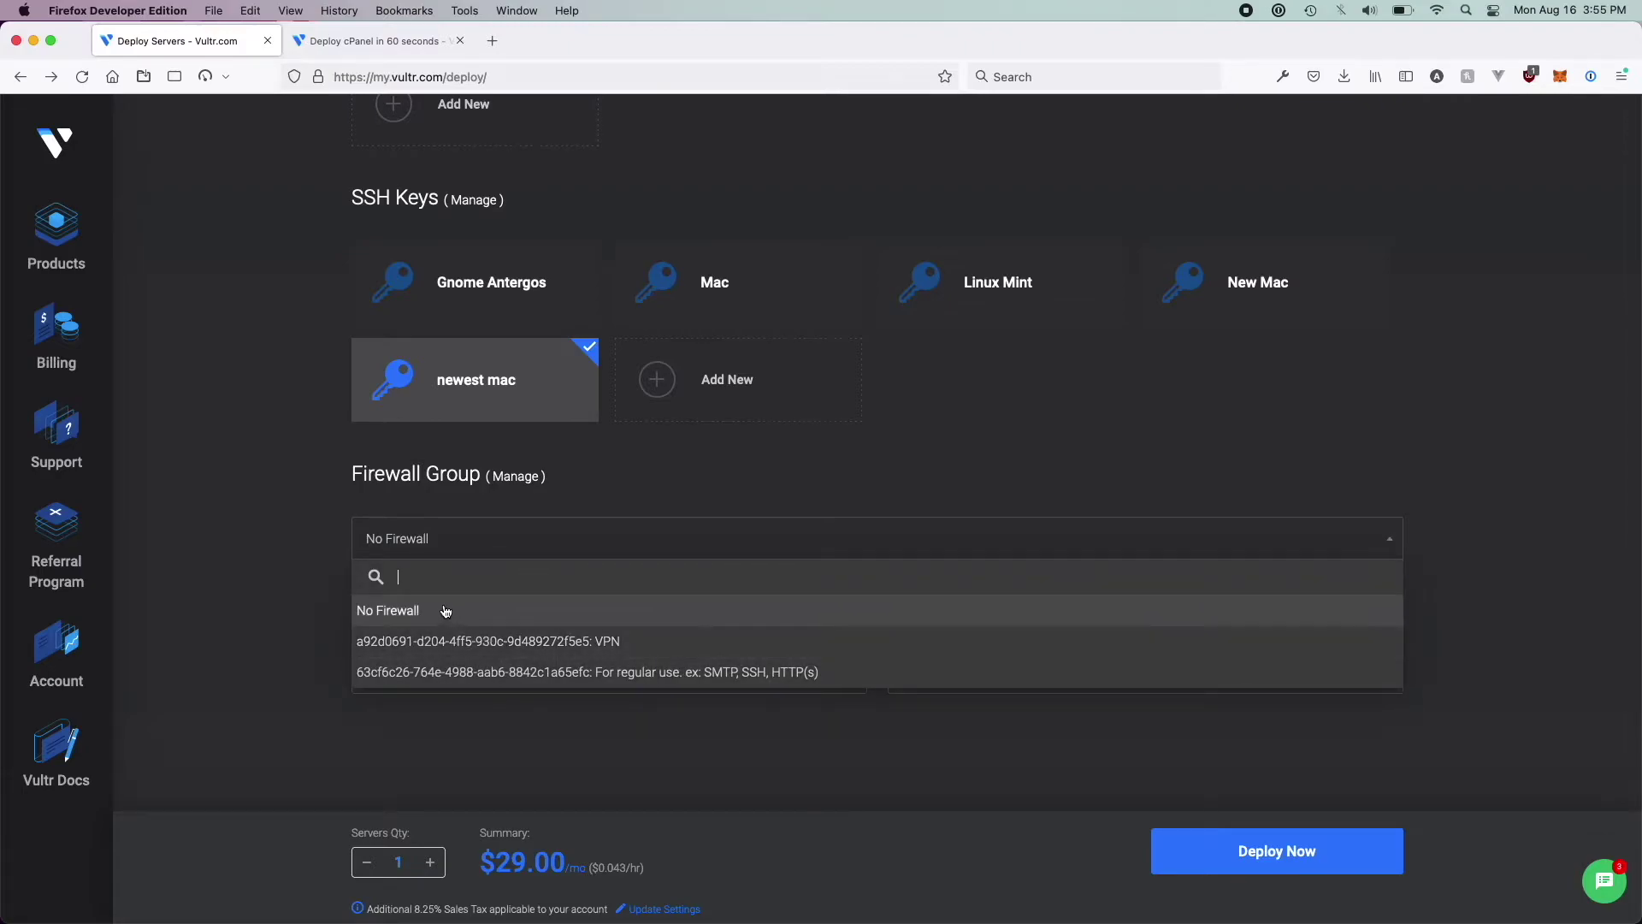
click(446, 612)
Set the server hostname and label to cpanel and deploy the server
click(399, 682)
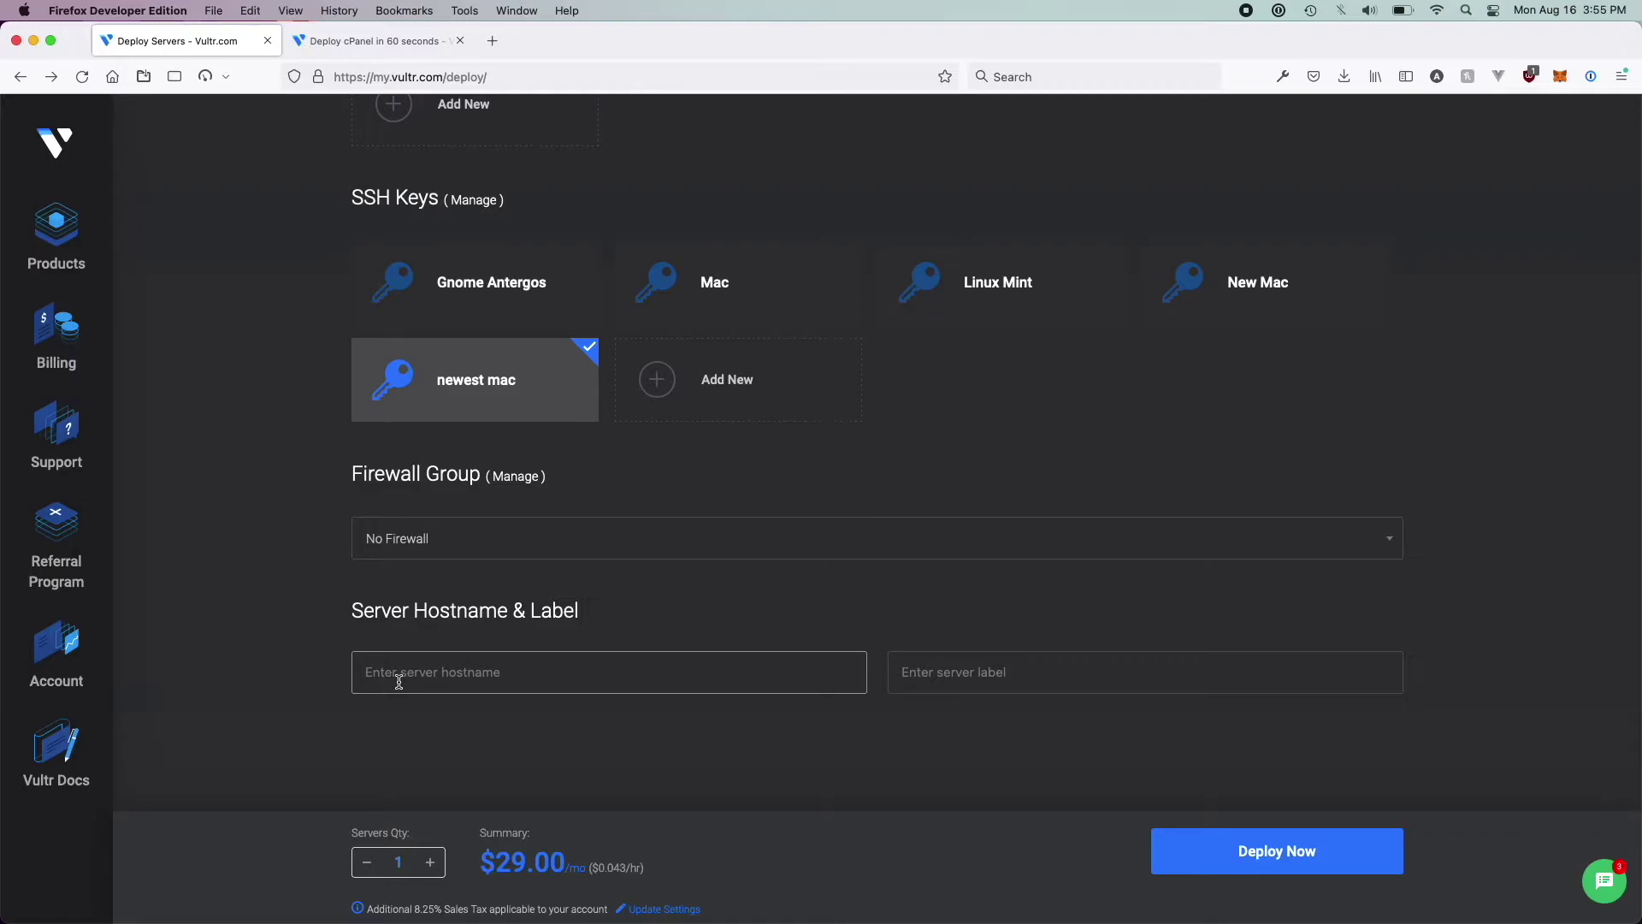
text(cpanel)
click(641, 771)
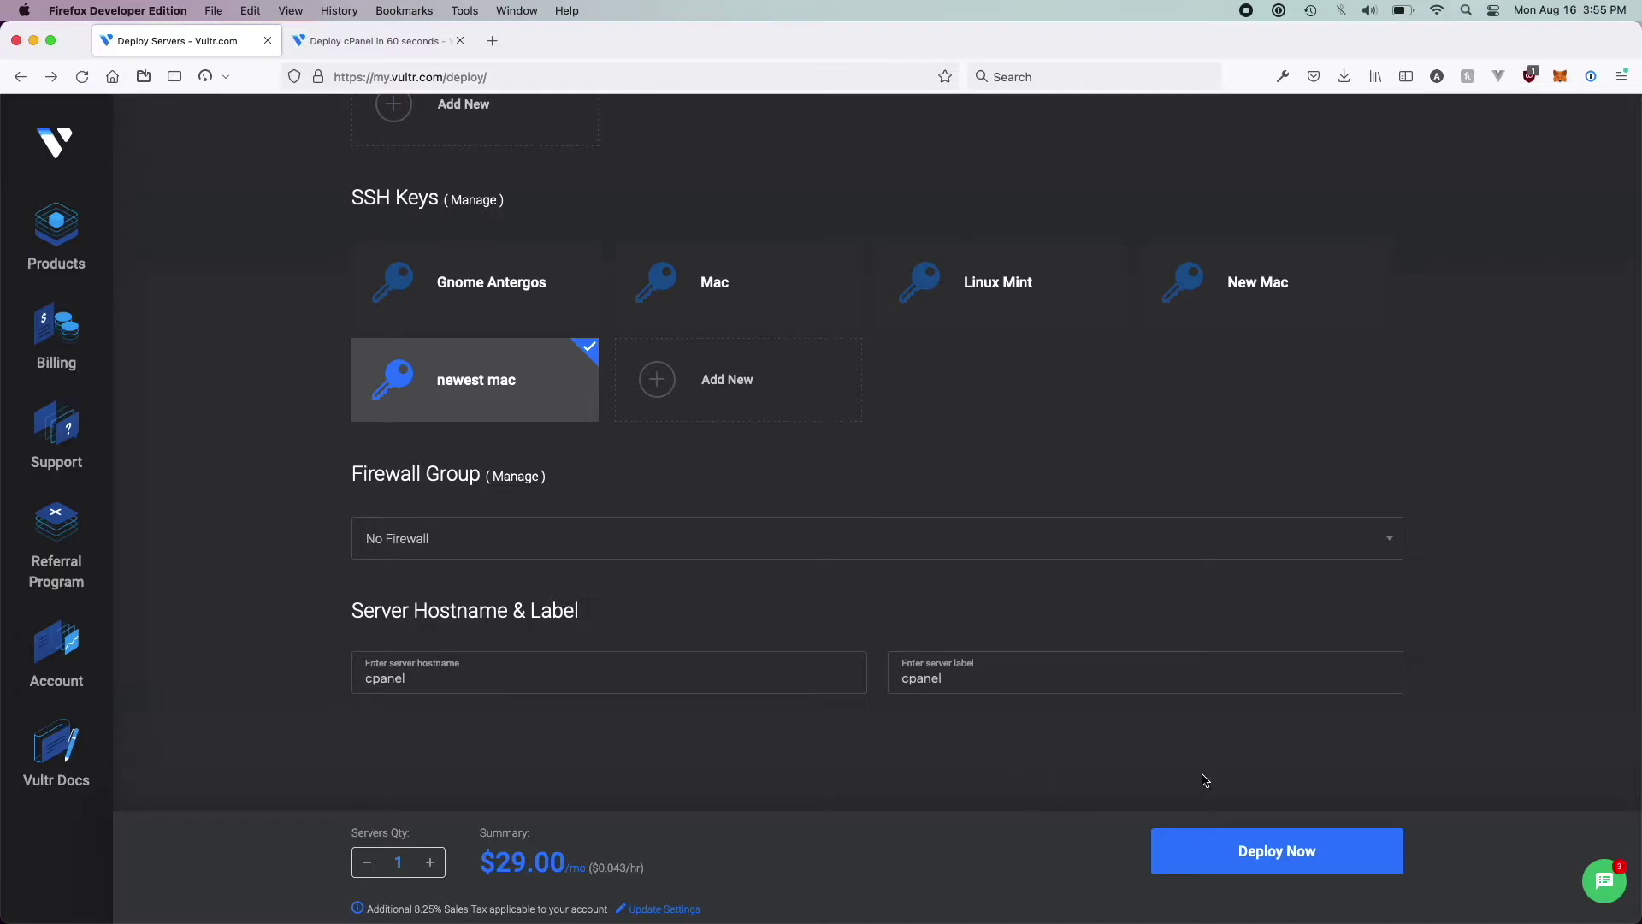
click(1238, 845)
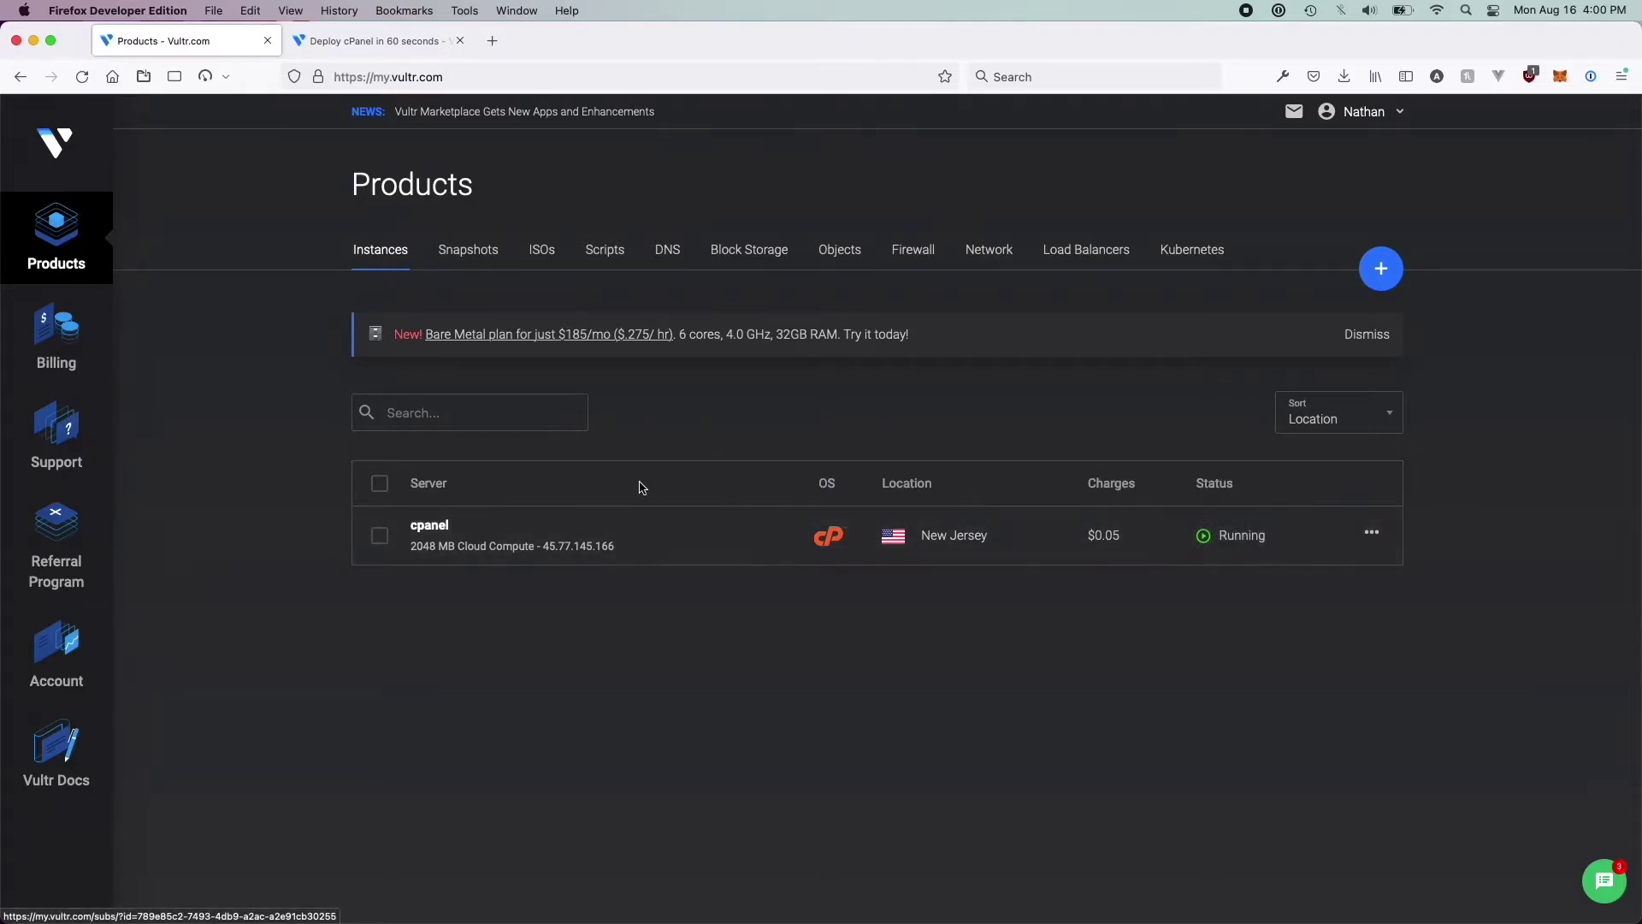
click(431, 526)
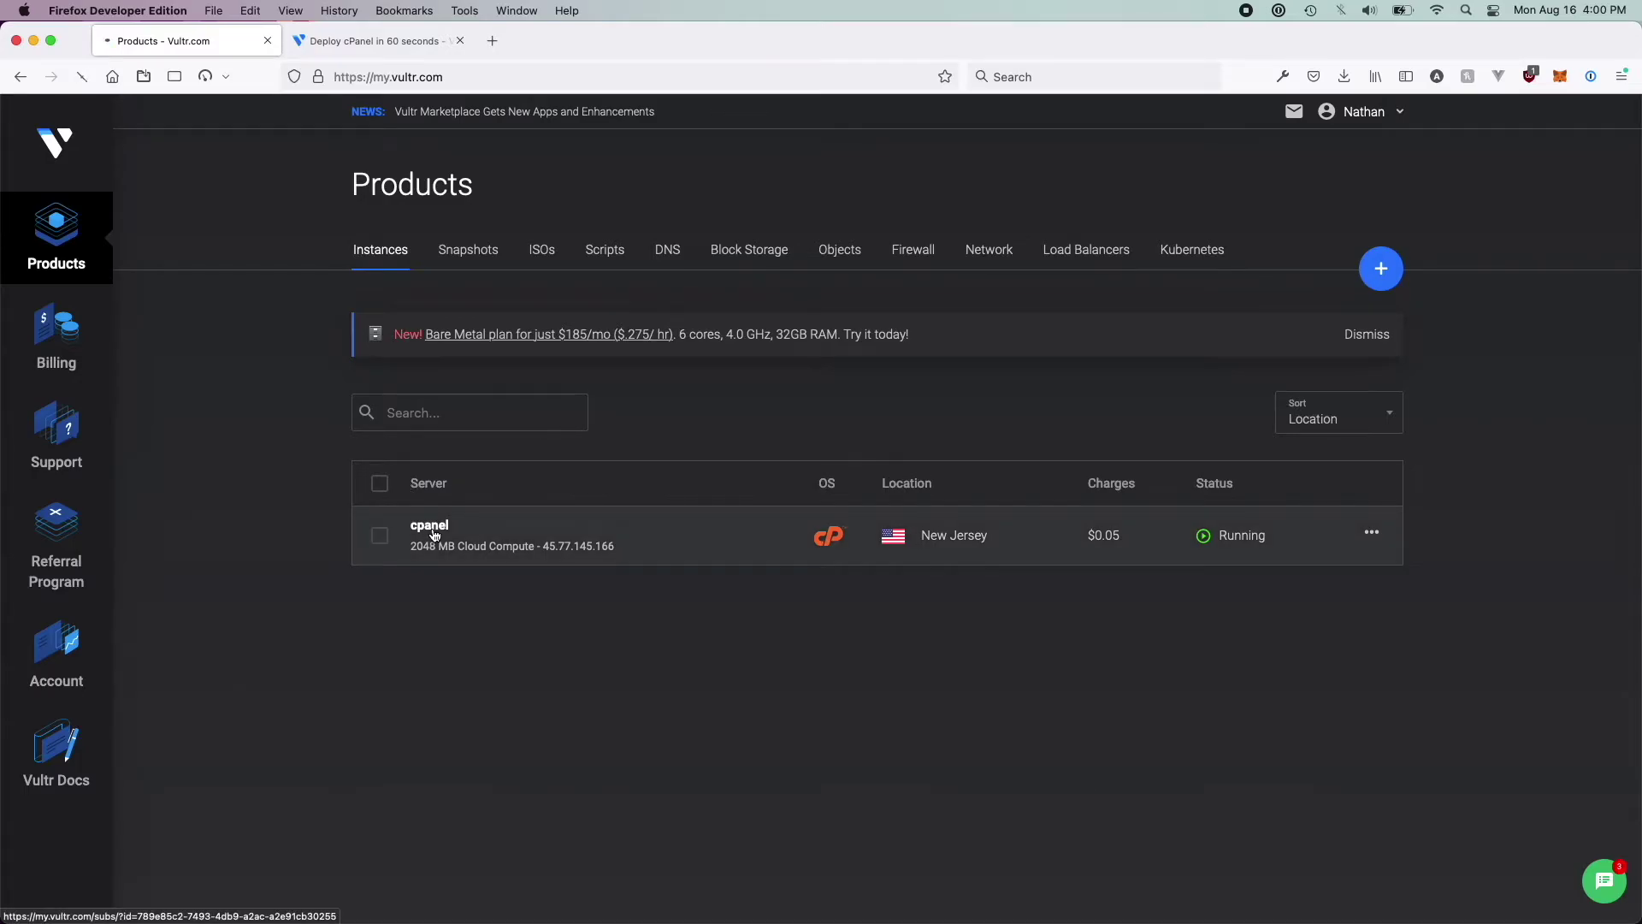
scroll(447, 612, down, 5)
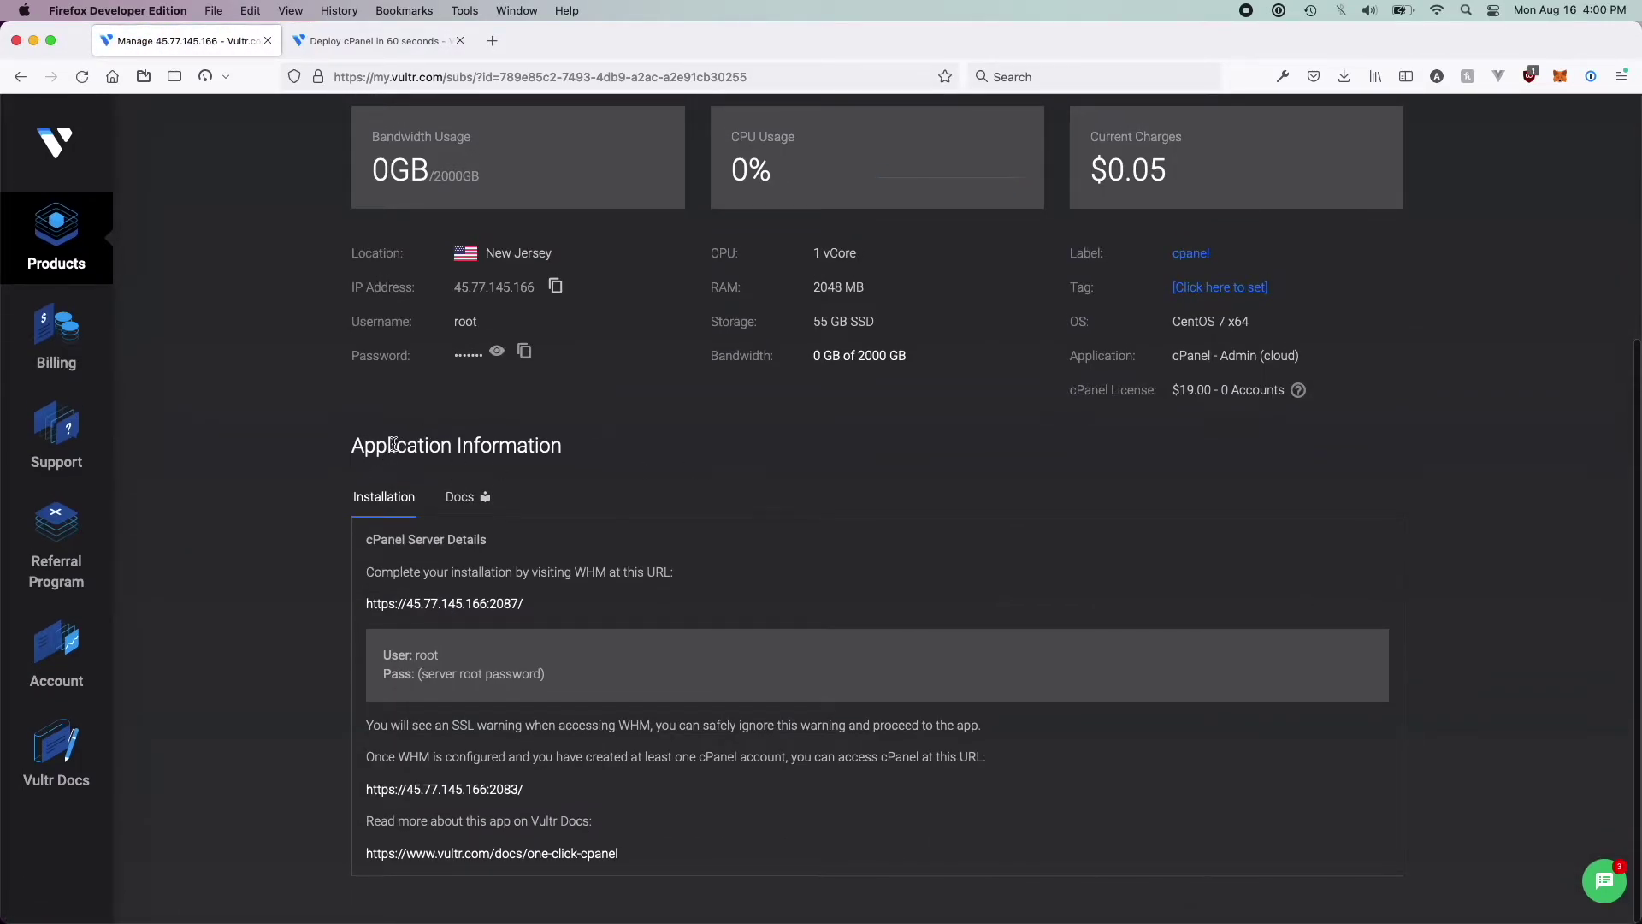
click(493, 604)
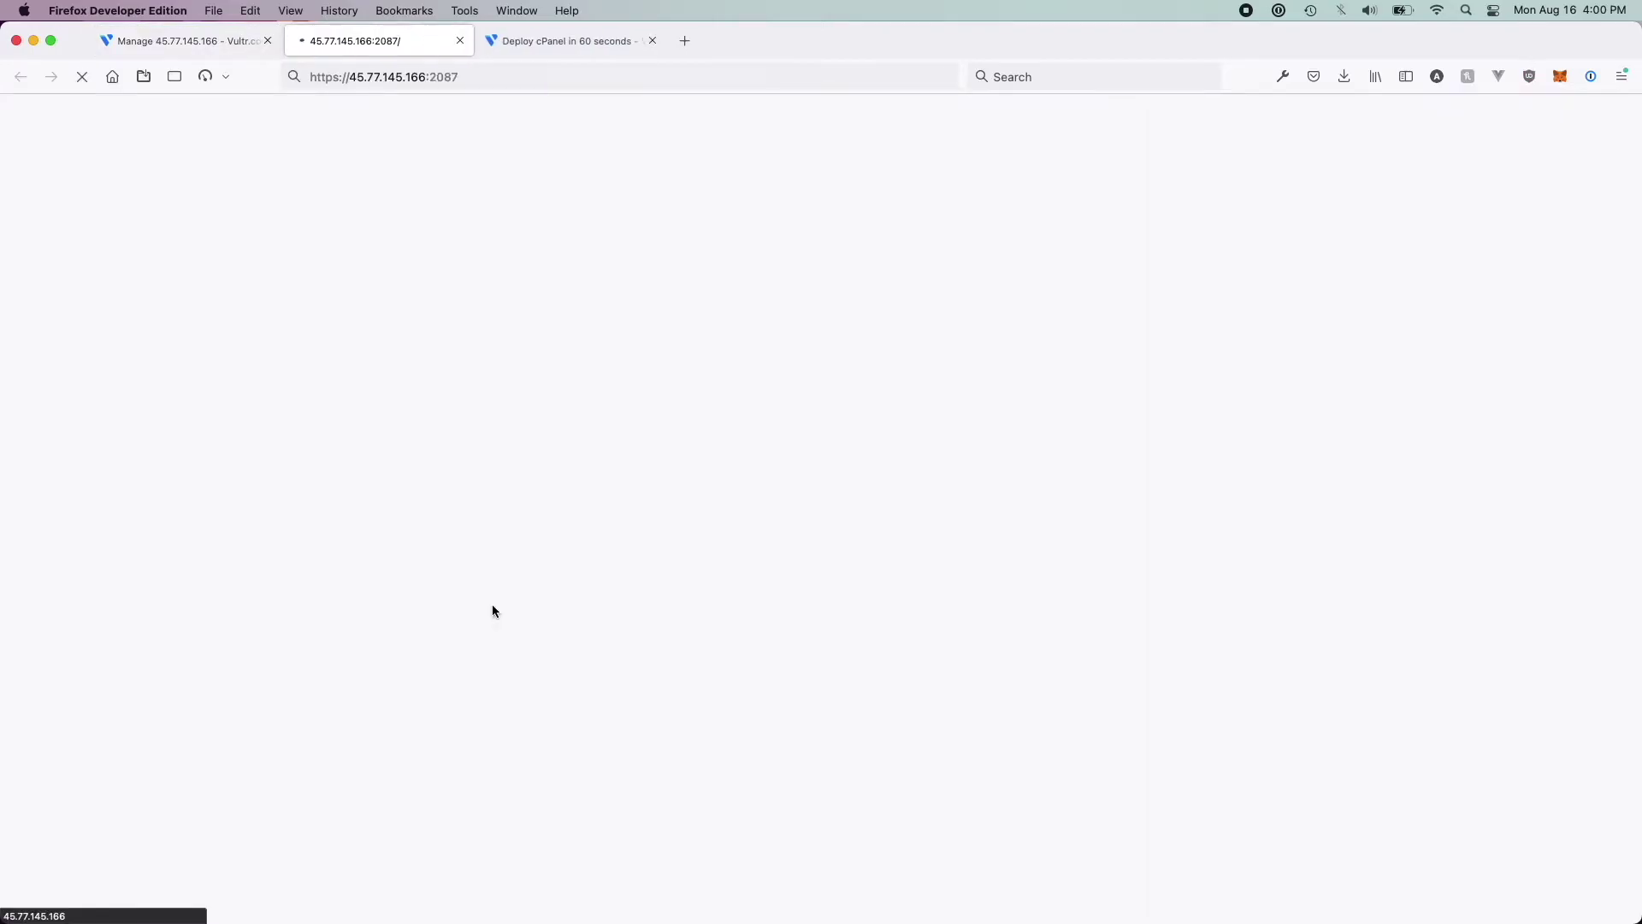
Accept the self-signed certificate risk to reach the WHM login, then return to the Vultr tab
click(1109, 616)
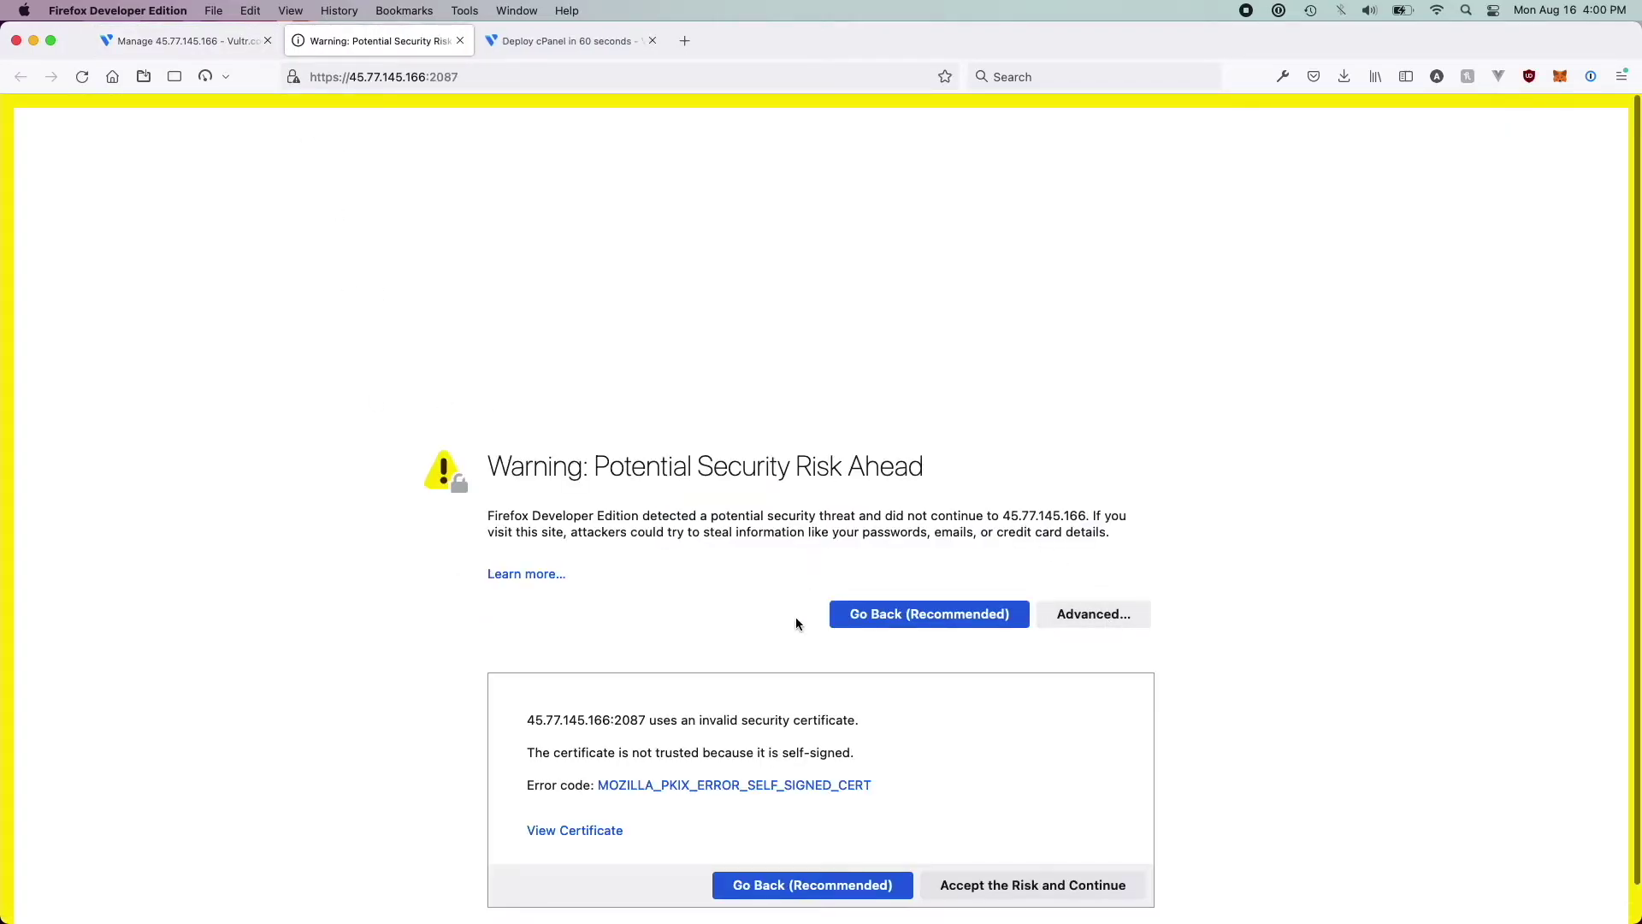
click(961, 843)
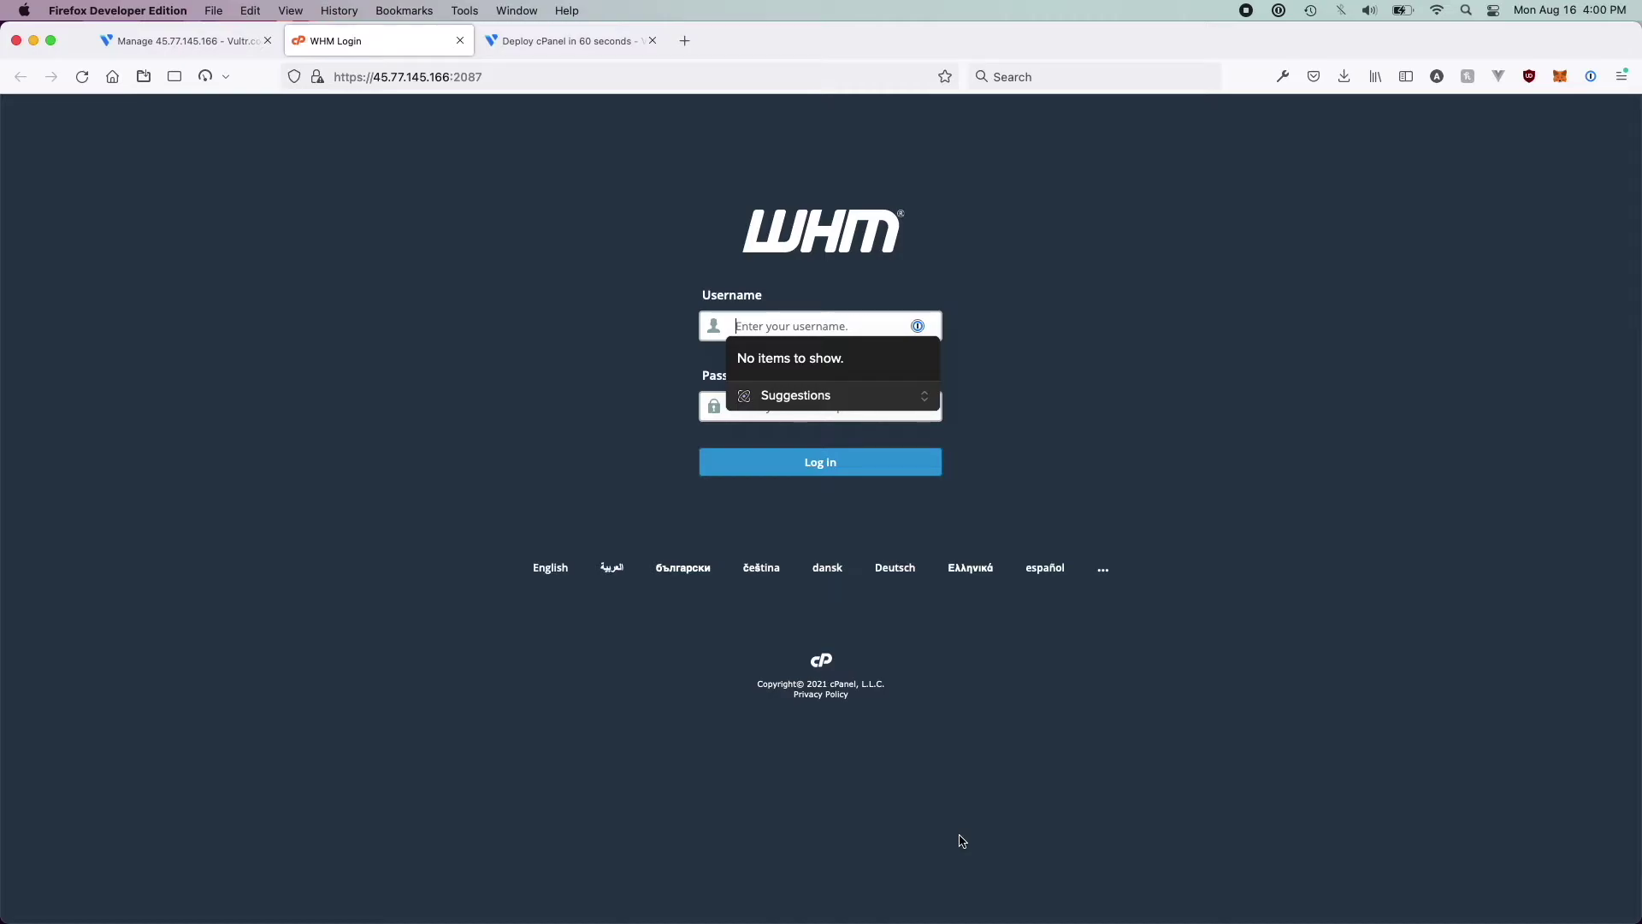
click(402, 79)
click(449, 85)
key(Escape)
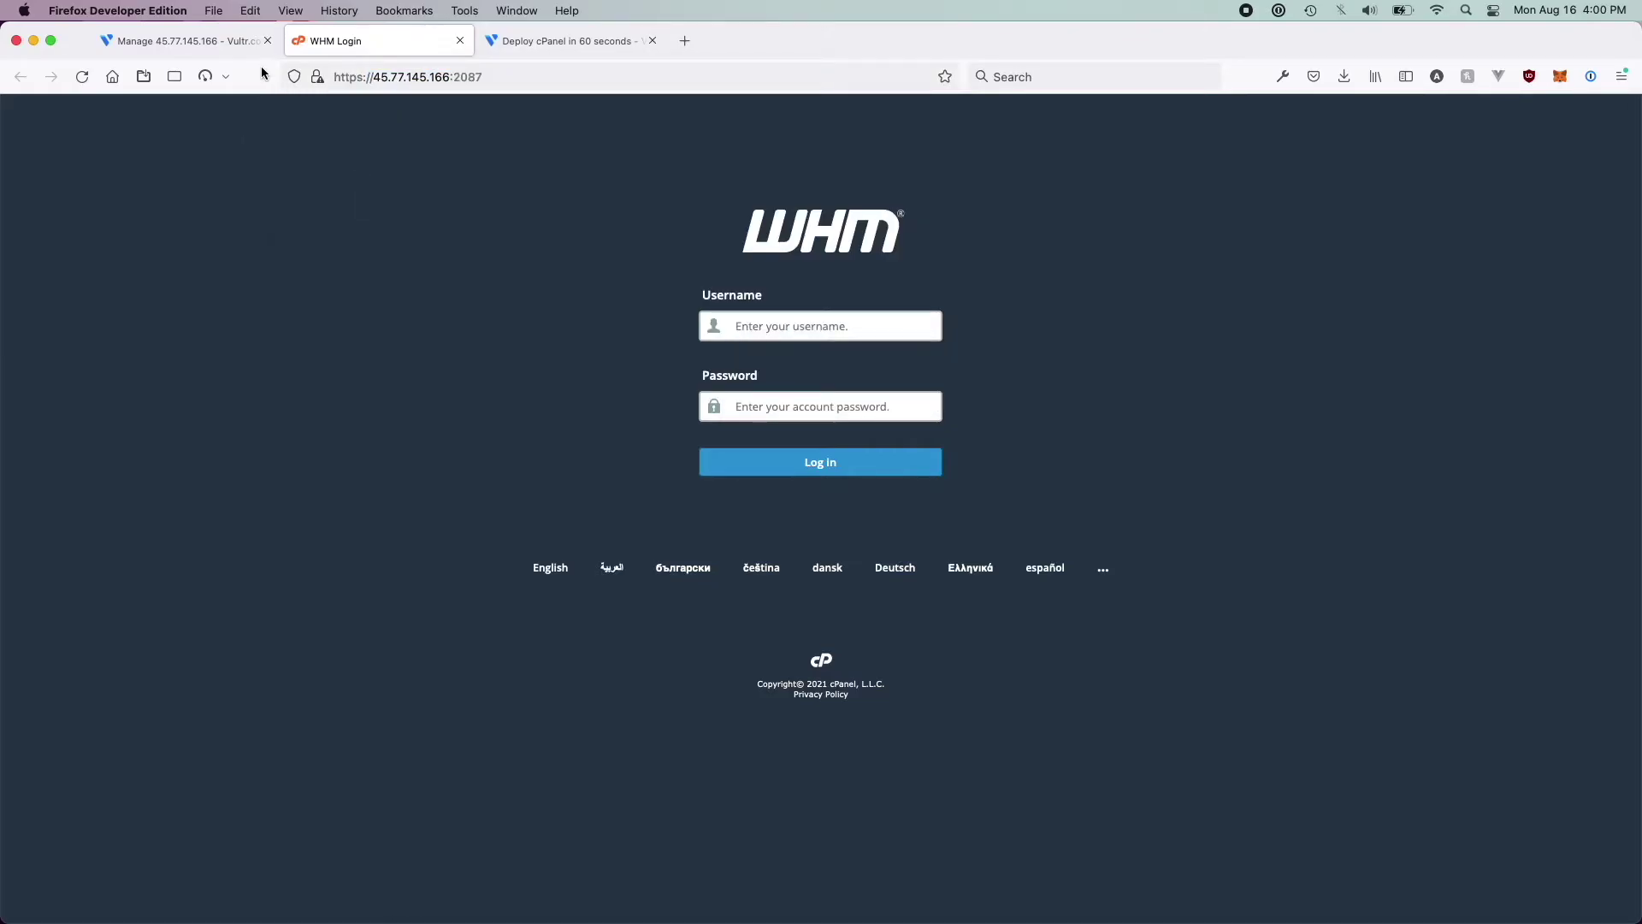
click(257, 43)
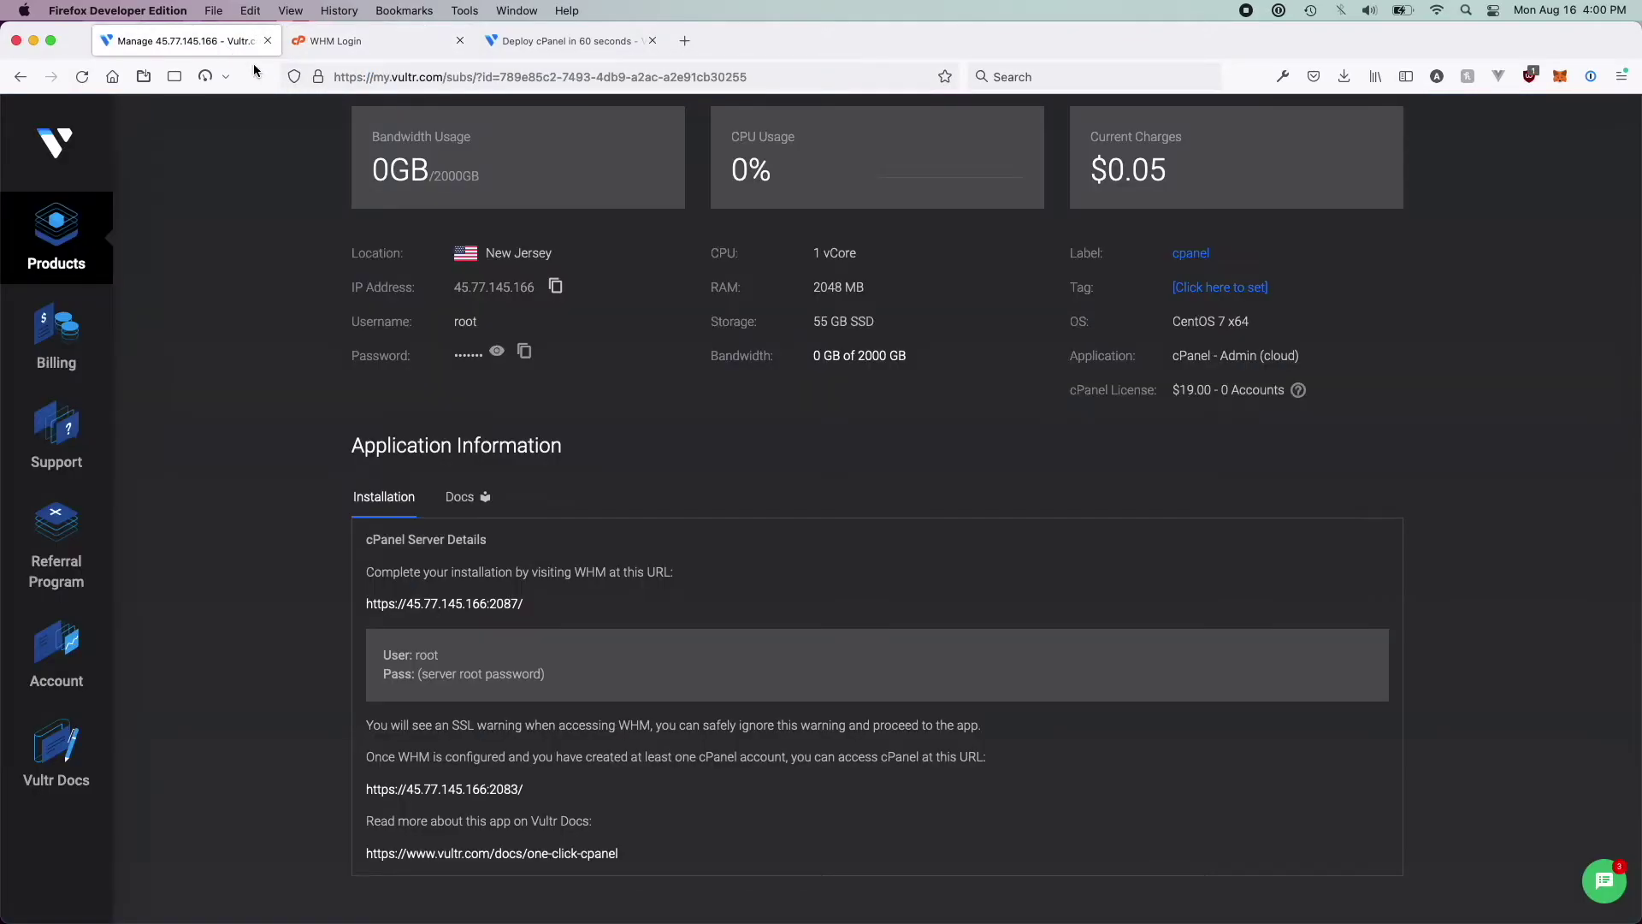
Copy the username root from Vultr into the WHM Username field
double_click(428, 655)
key(super+c)
key(ctrl+Tab)
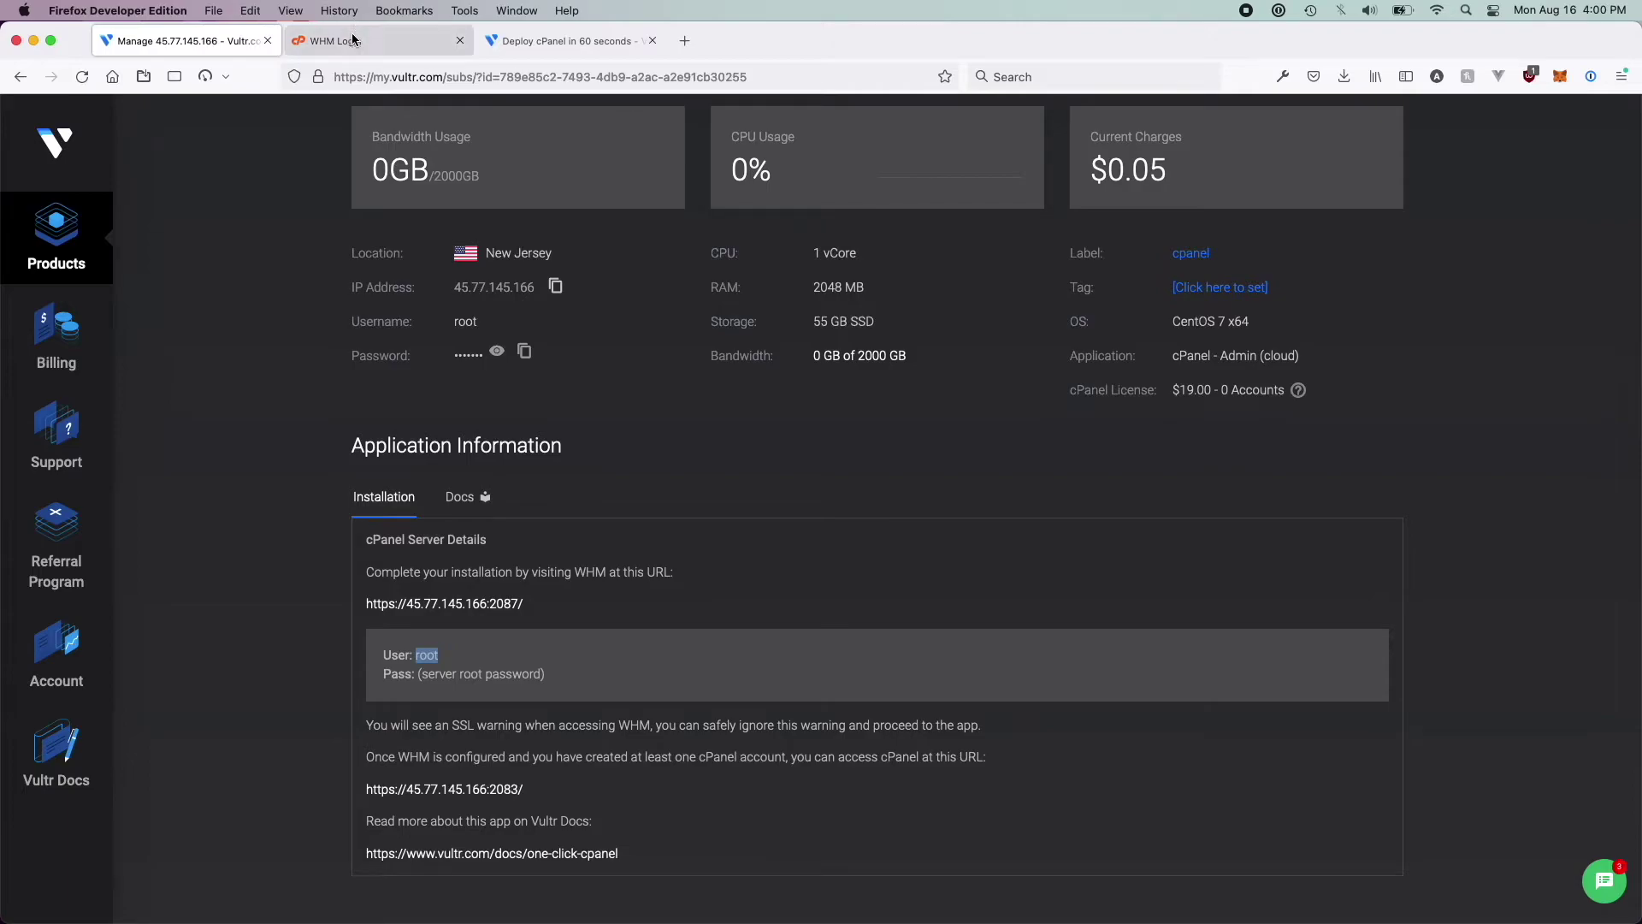
click(809, 328)
key(super+v)
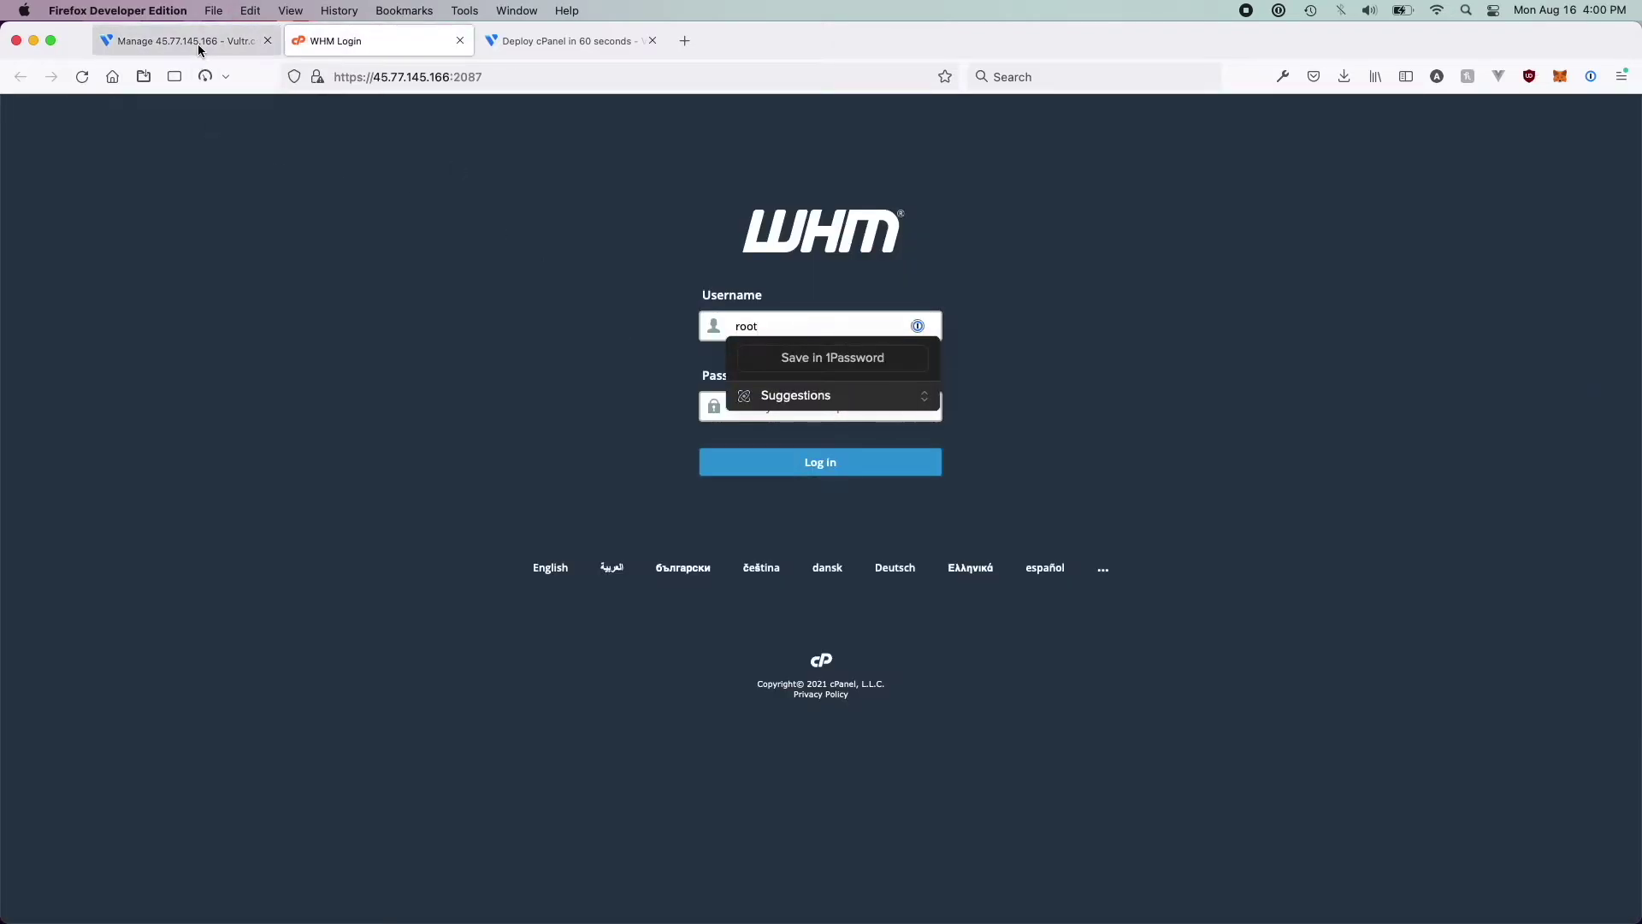
Paste the server's root password from Vultr into WHM and log in
click(203, 42)
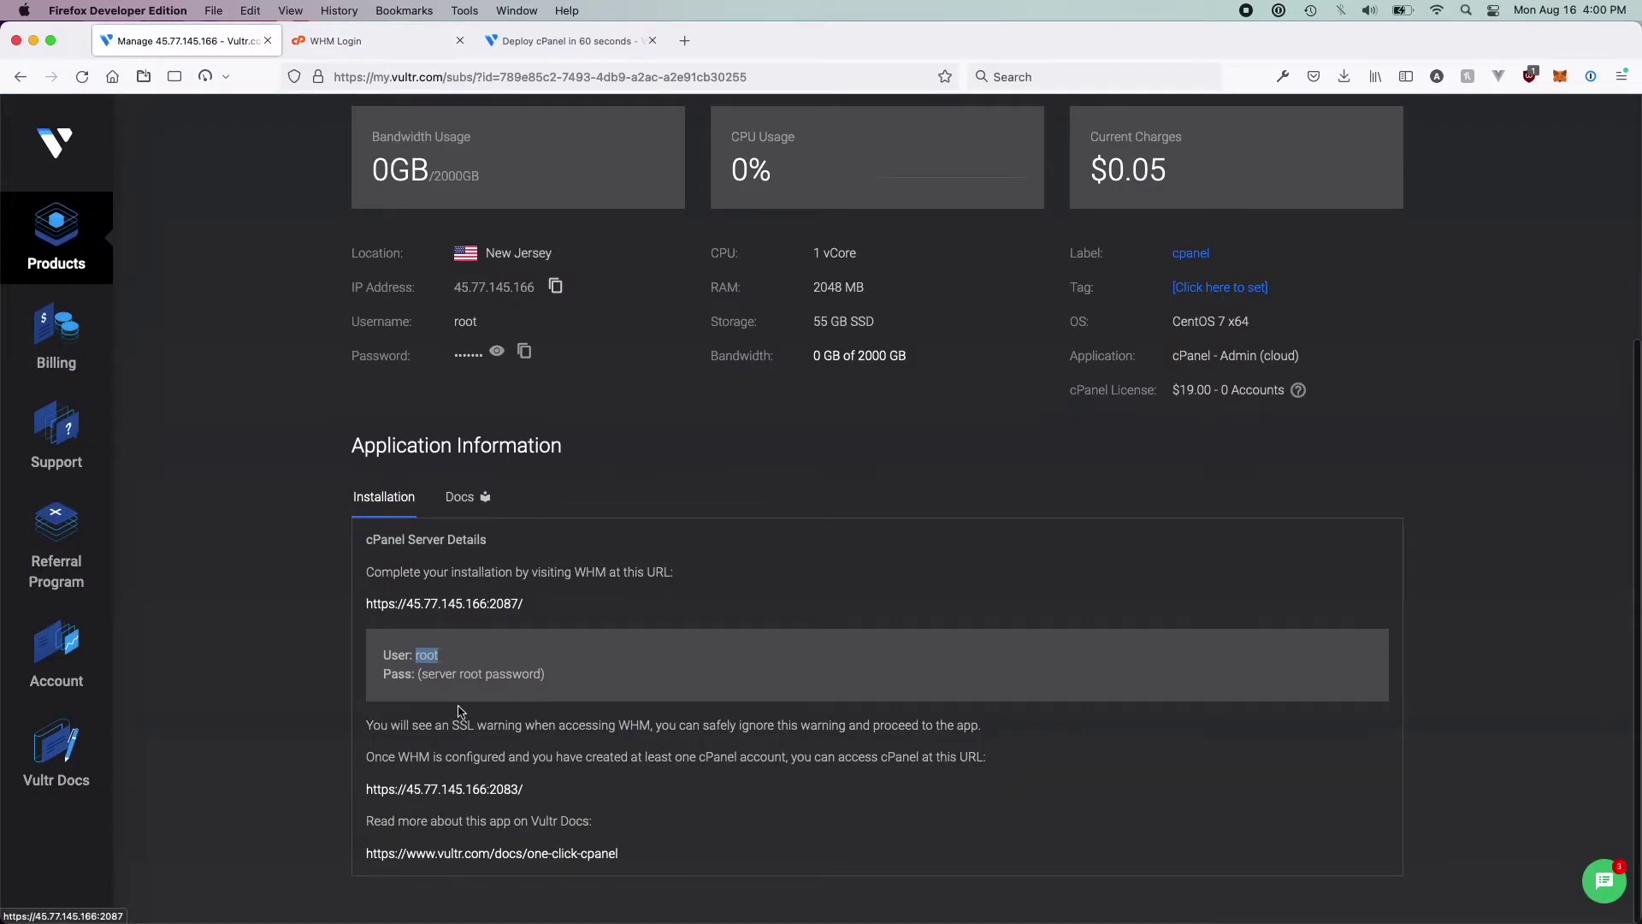
scroll(427, 668, up, 3)
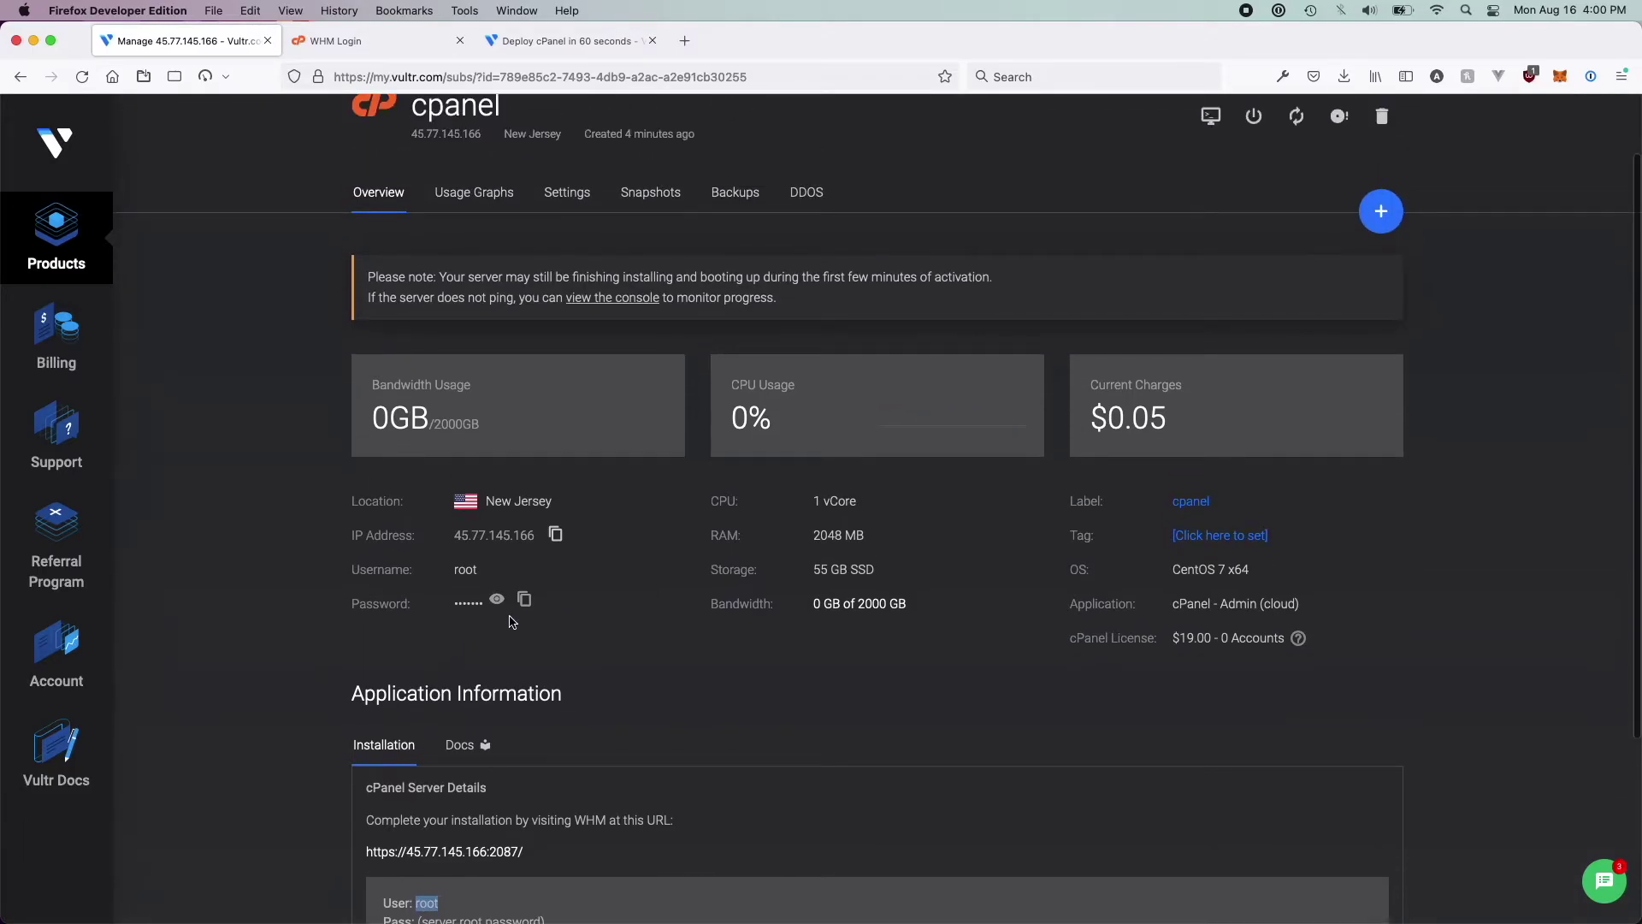
click(524, 601)
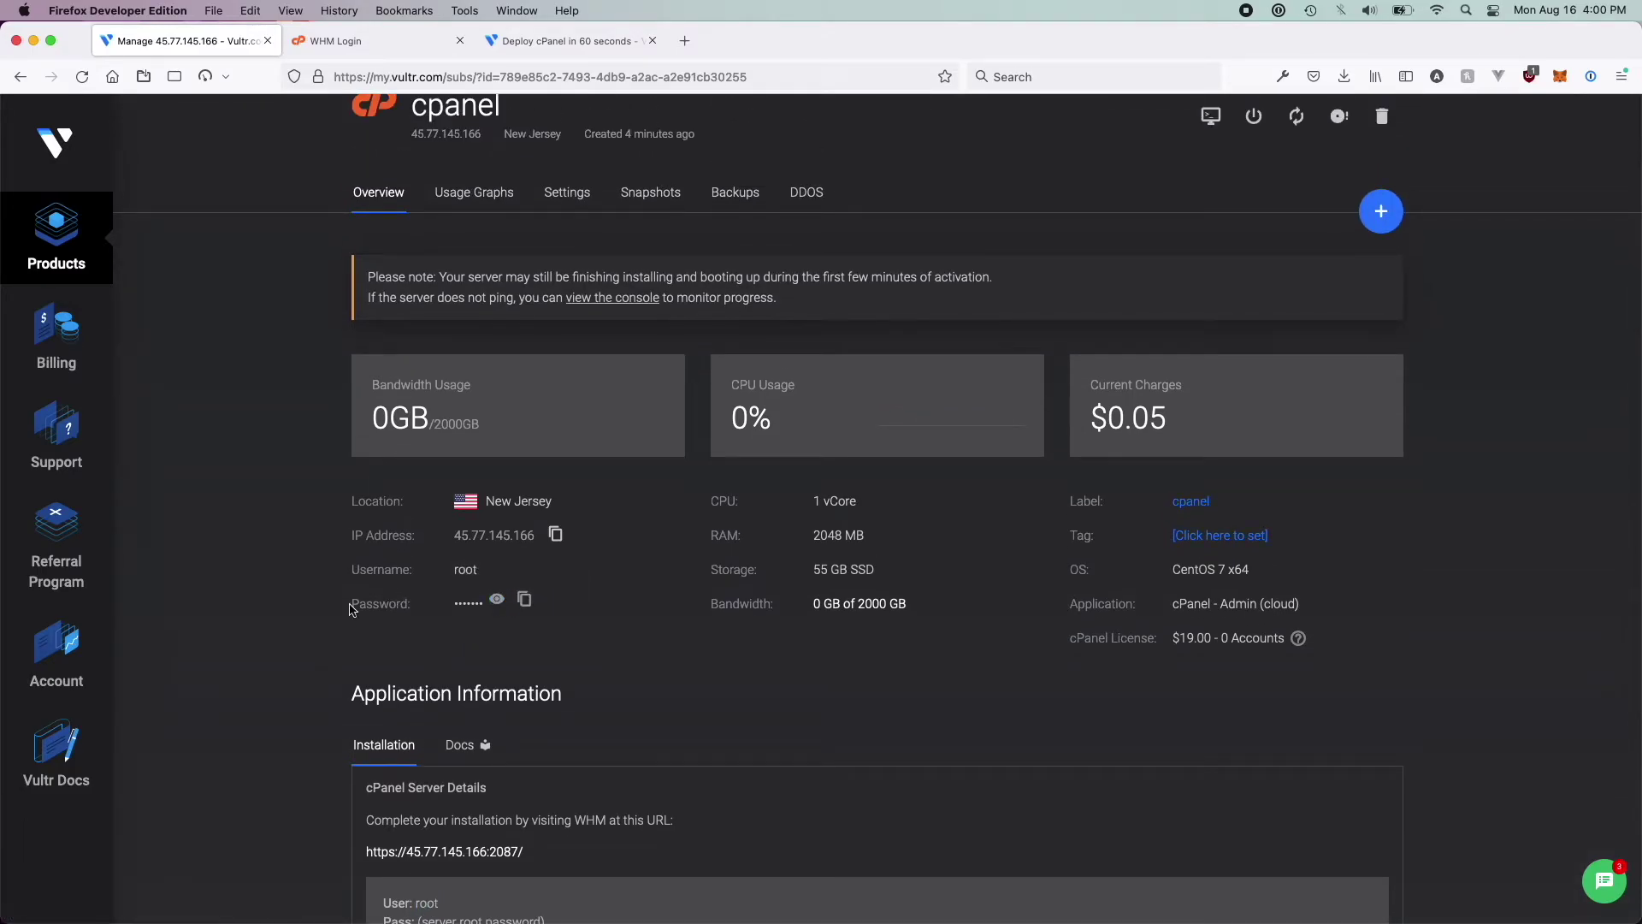
drag(349, 609, 551, 616)
click(556, 41)
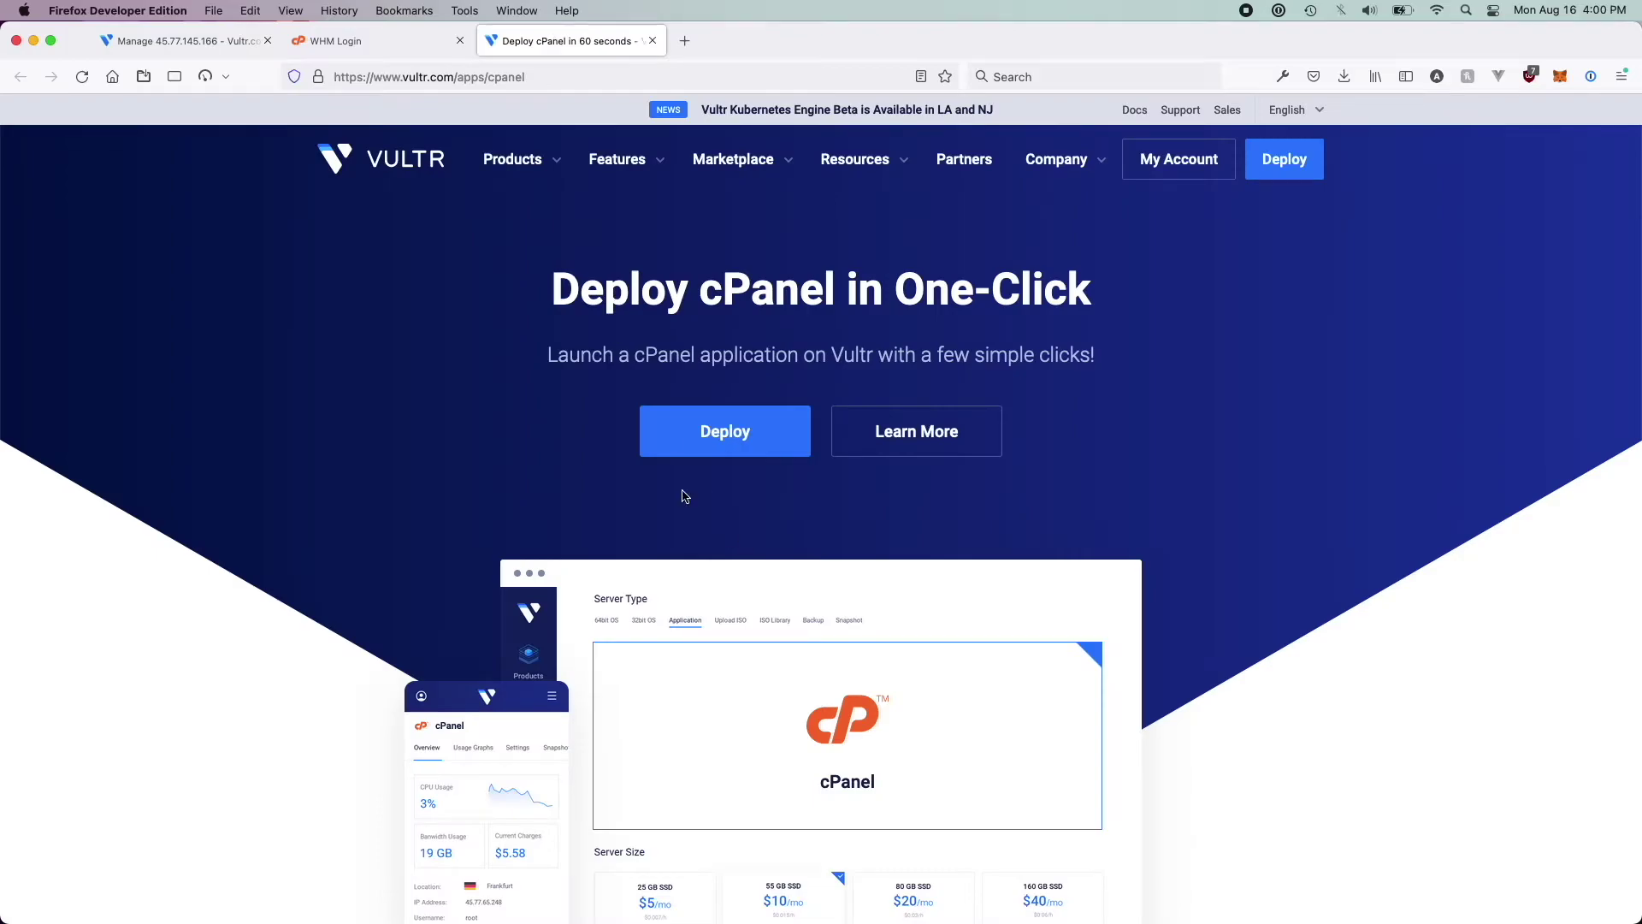
click(374, 41)
click(808, 415)
key(super+v)
click(773, 460)
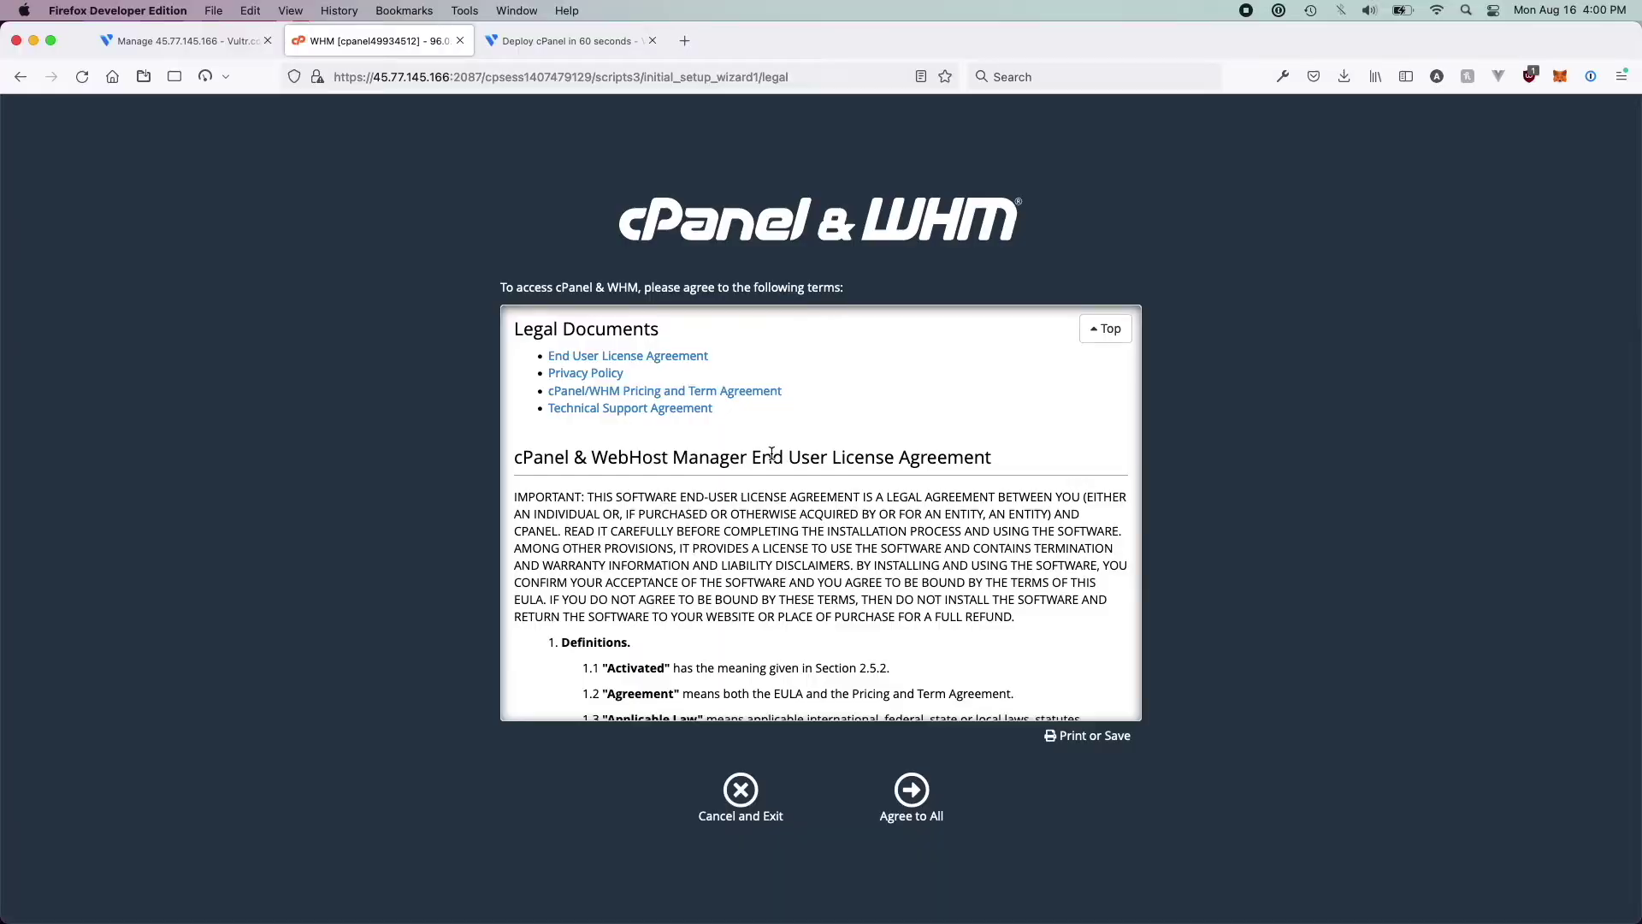
Scroll through the cPanel legal documents and choose Agree to All
scroll(895, 581, down, 20)
scroll(896, 581, down, 20)
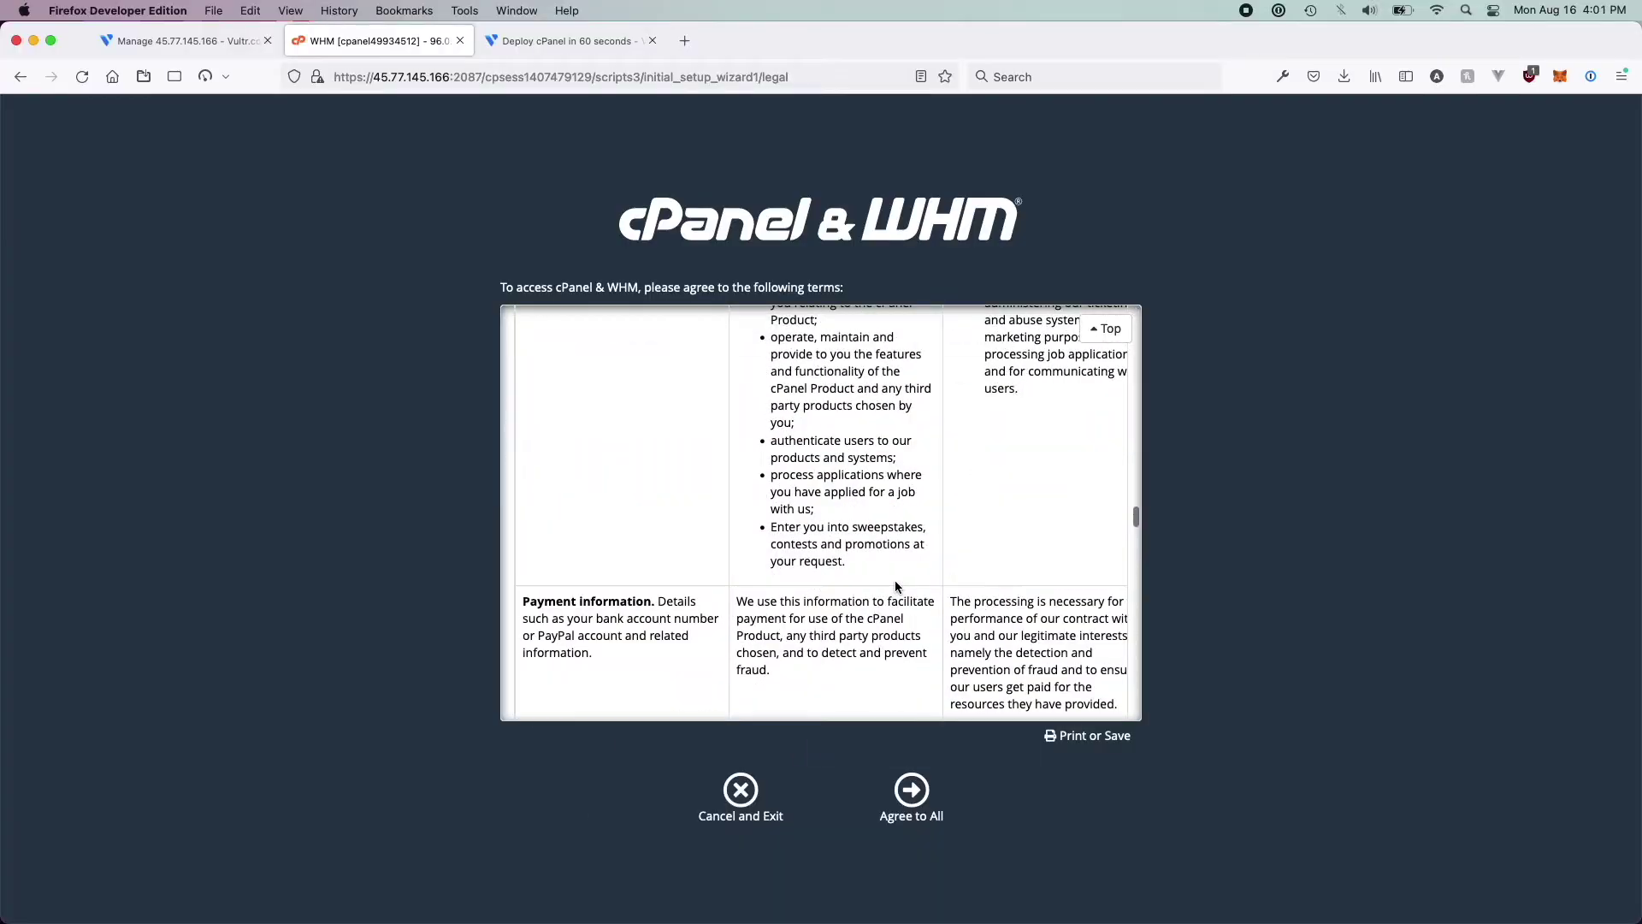
scroll(895, 586, down, 4)
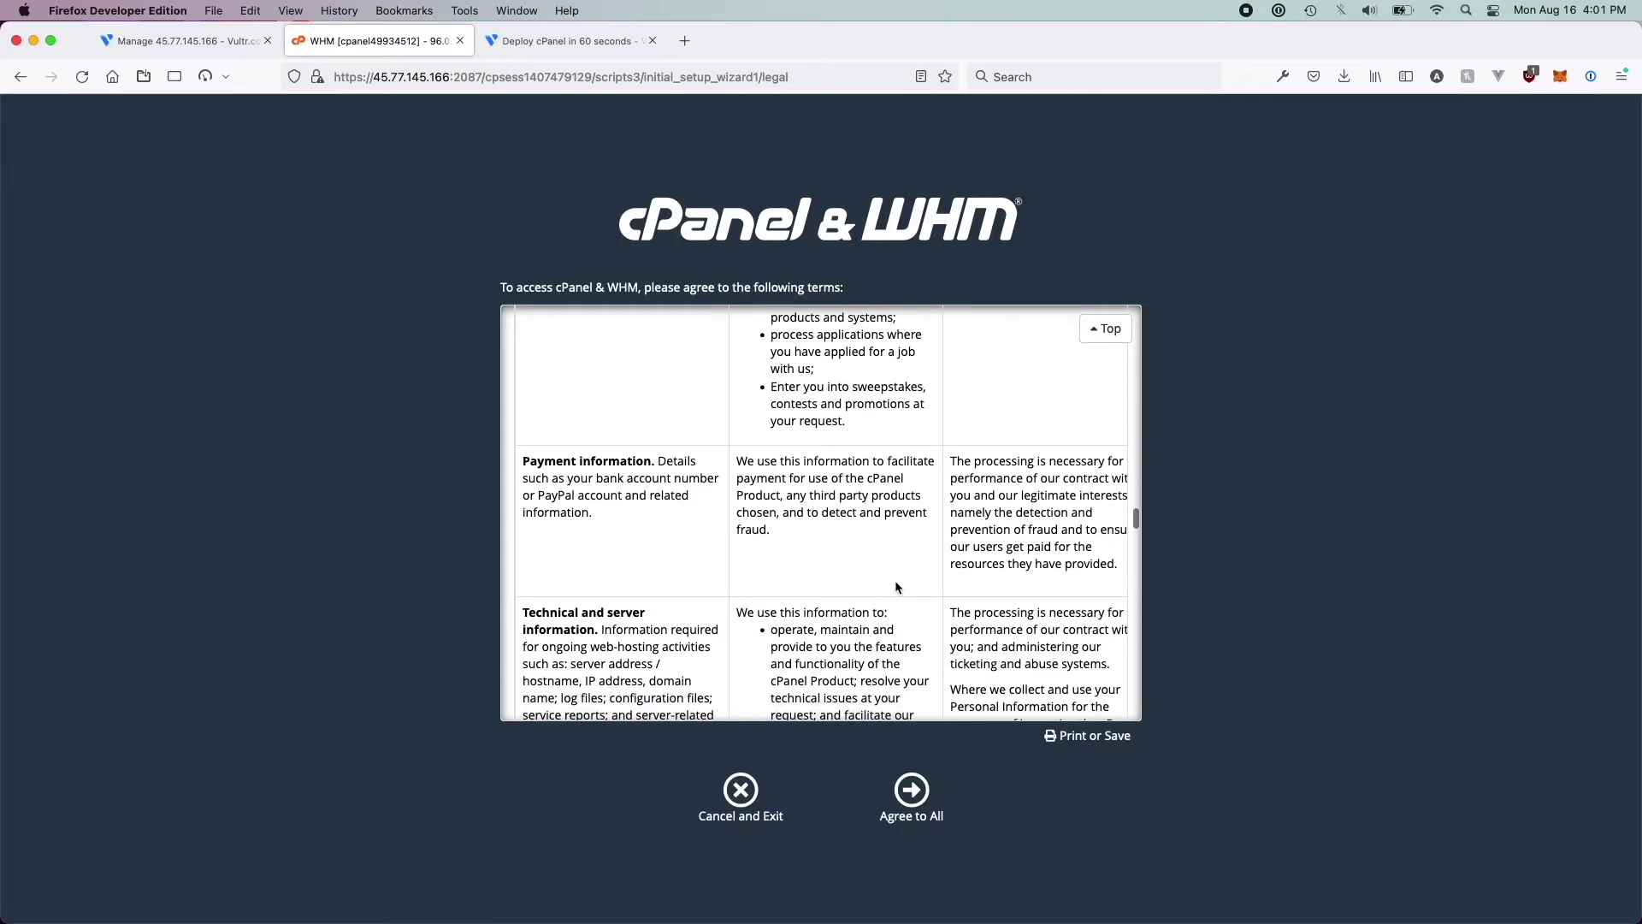
scroll(895, 580, down, 15)
click(910, 789)
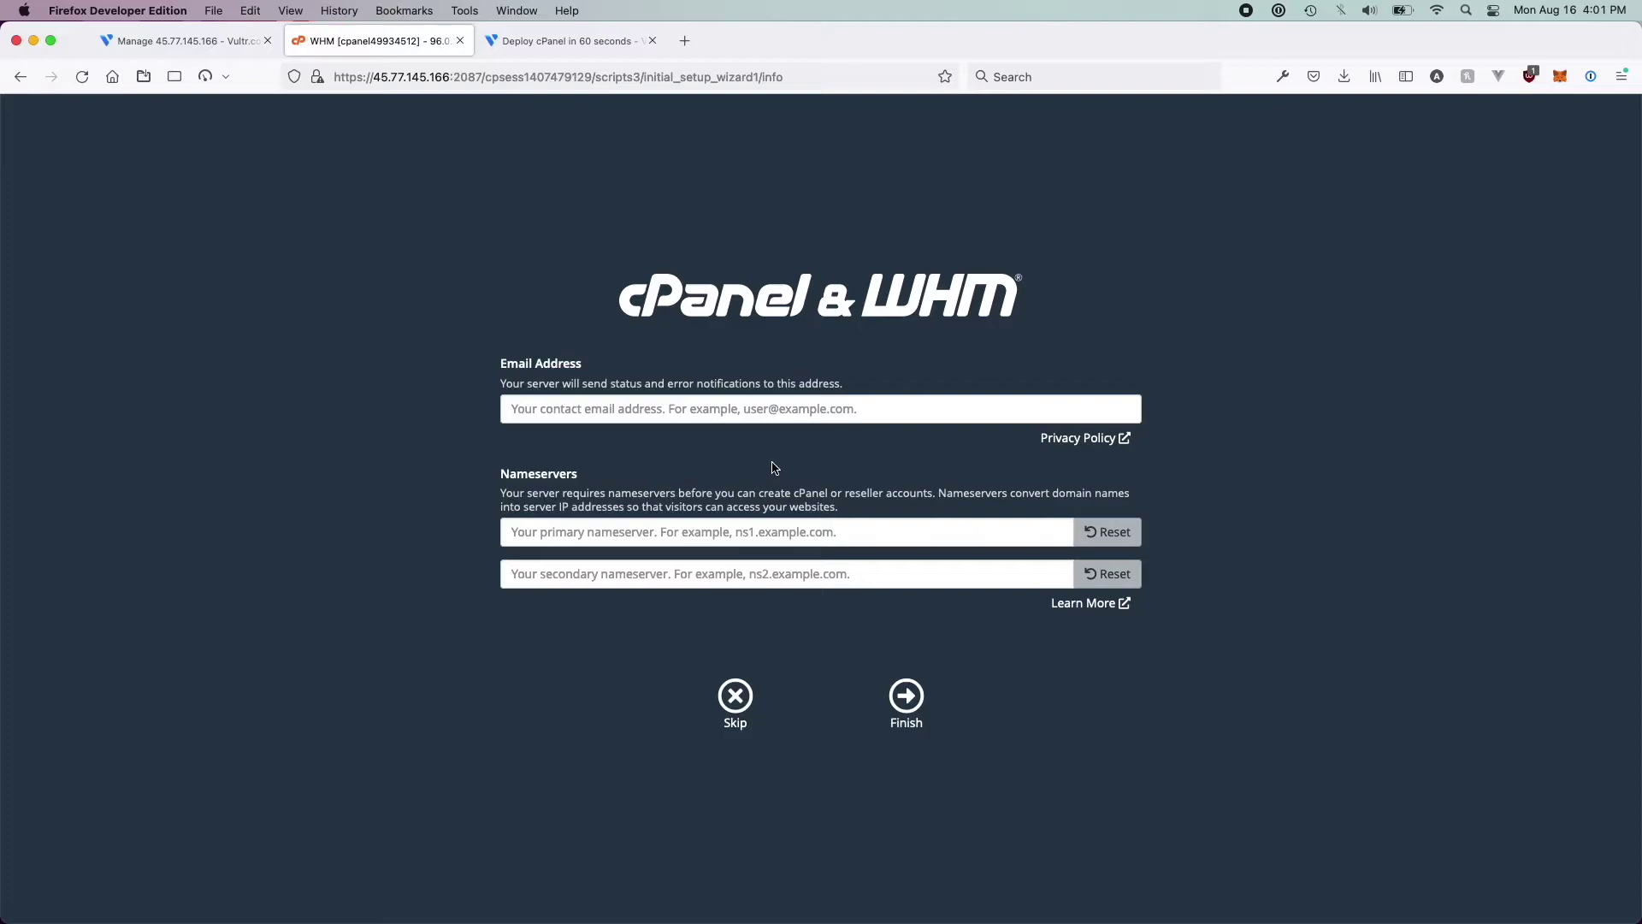
Enter the contact e-mail address in the WHM setup wizard
click(696, 404)
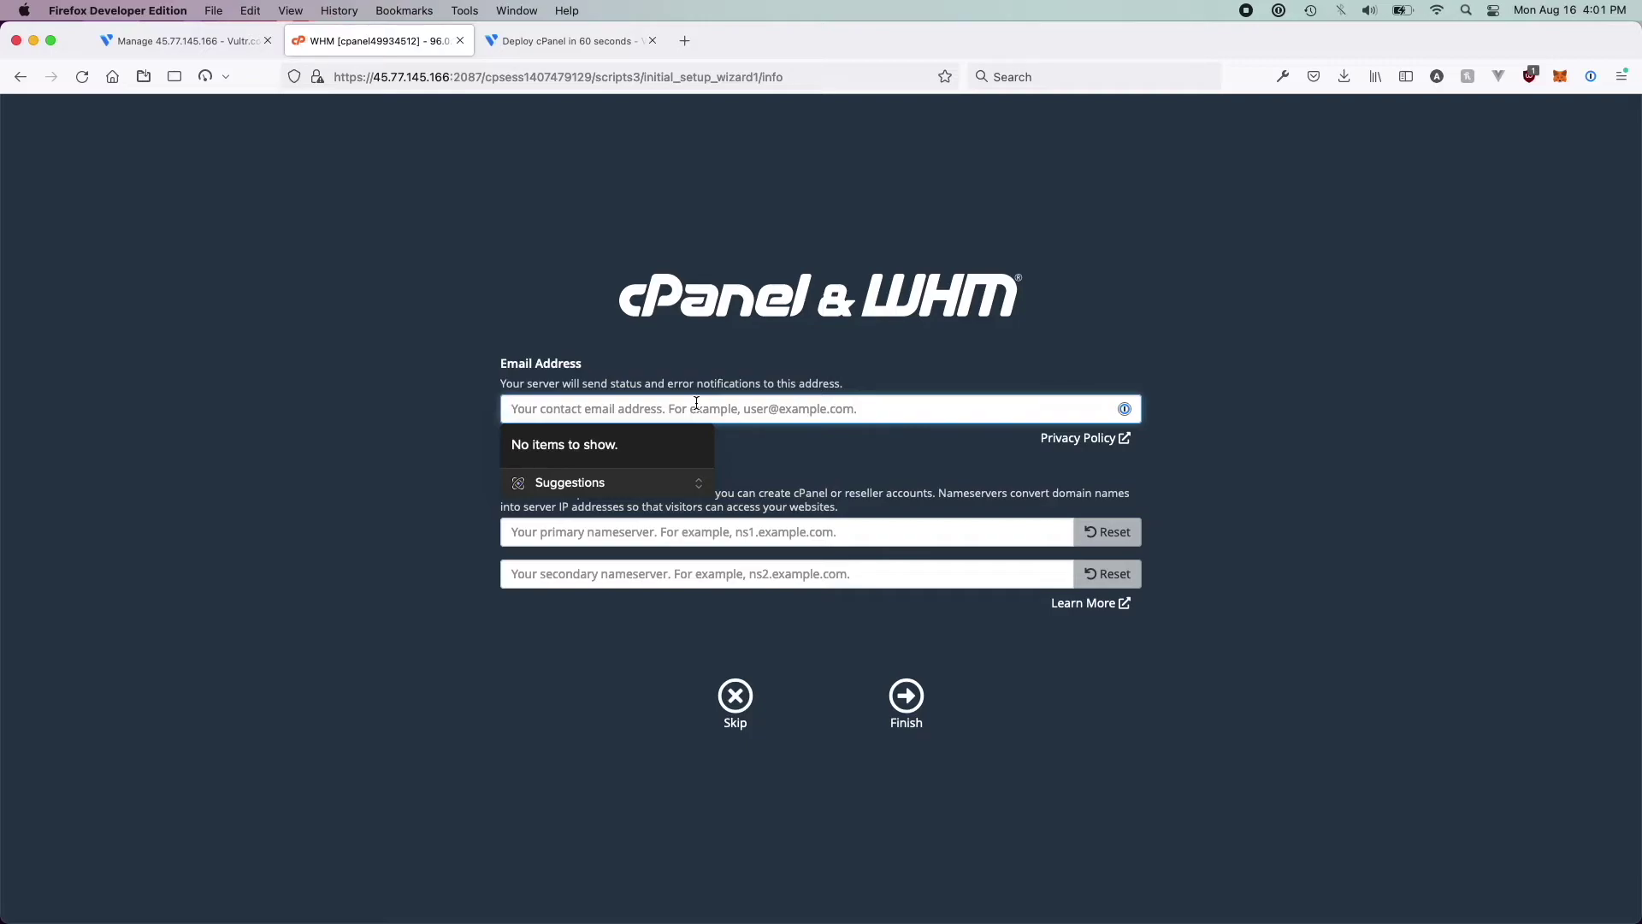
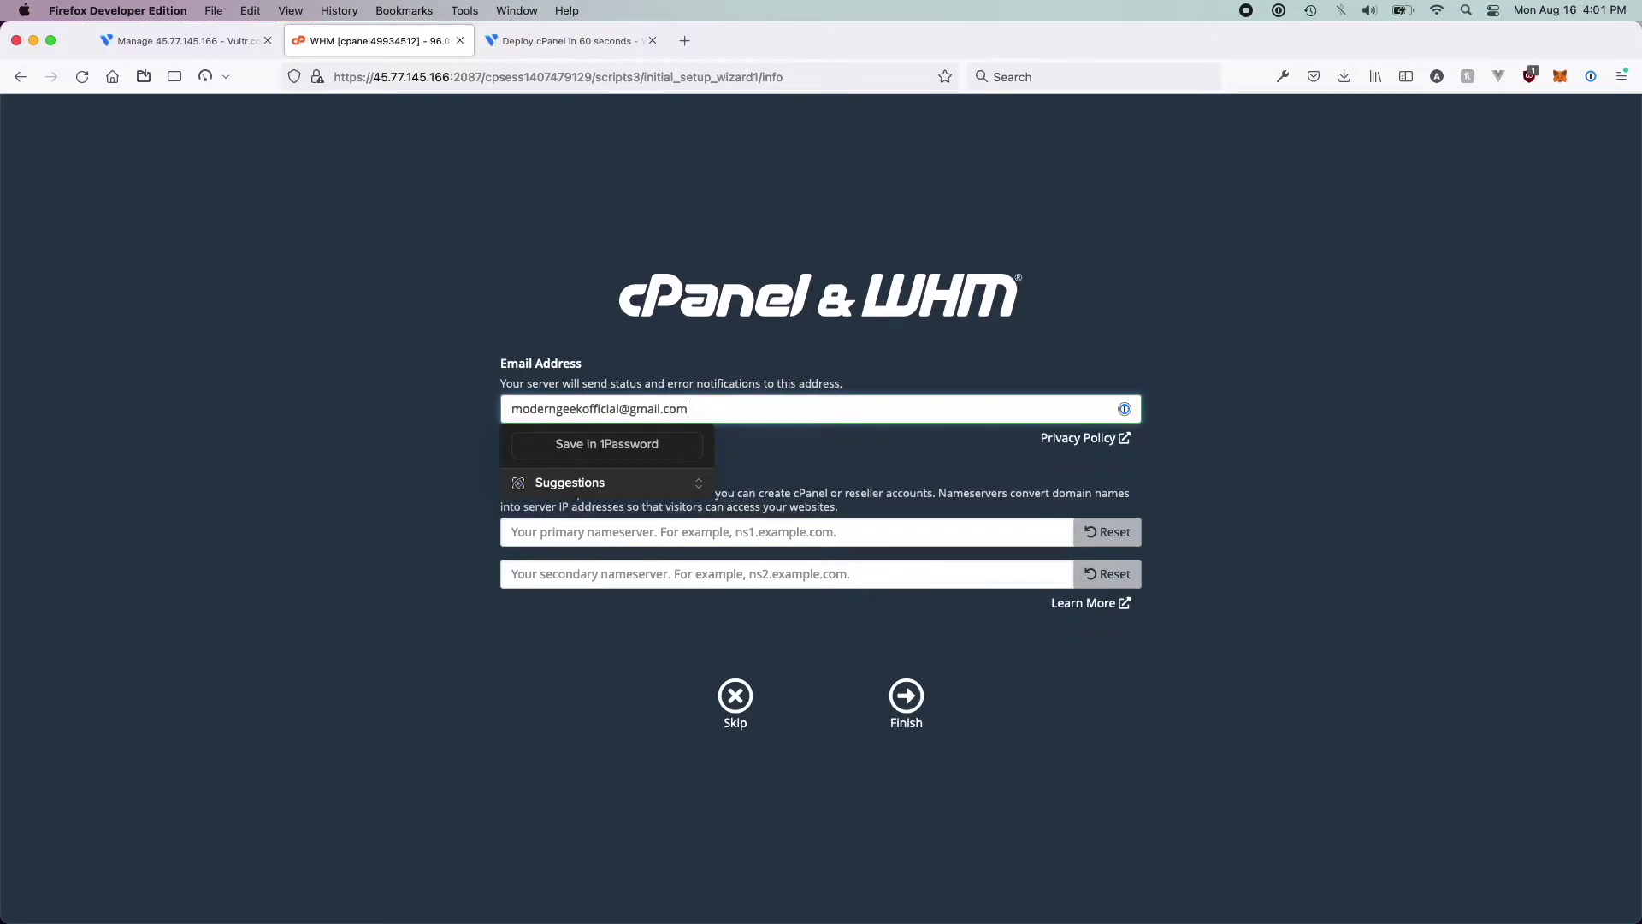
click(429, 488)
Set nameservers 1.1.1.1 and 1.1.4.4 and finish the initial setup
click(588, 525)
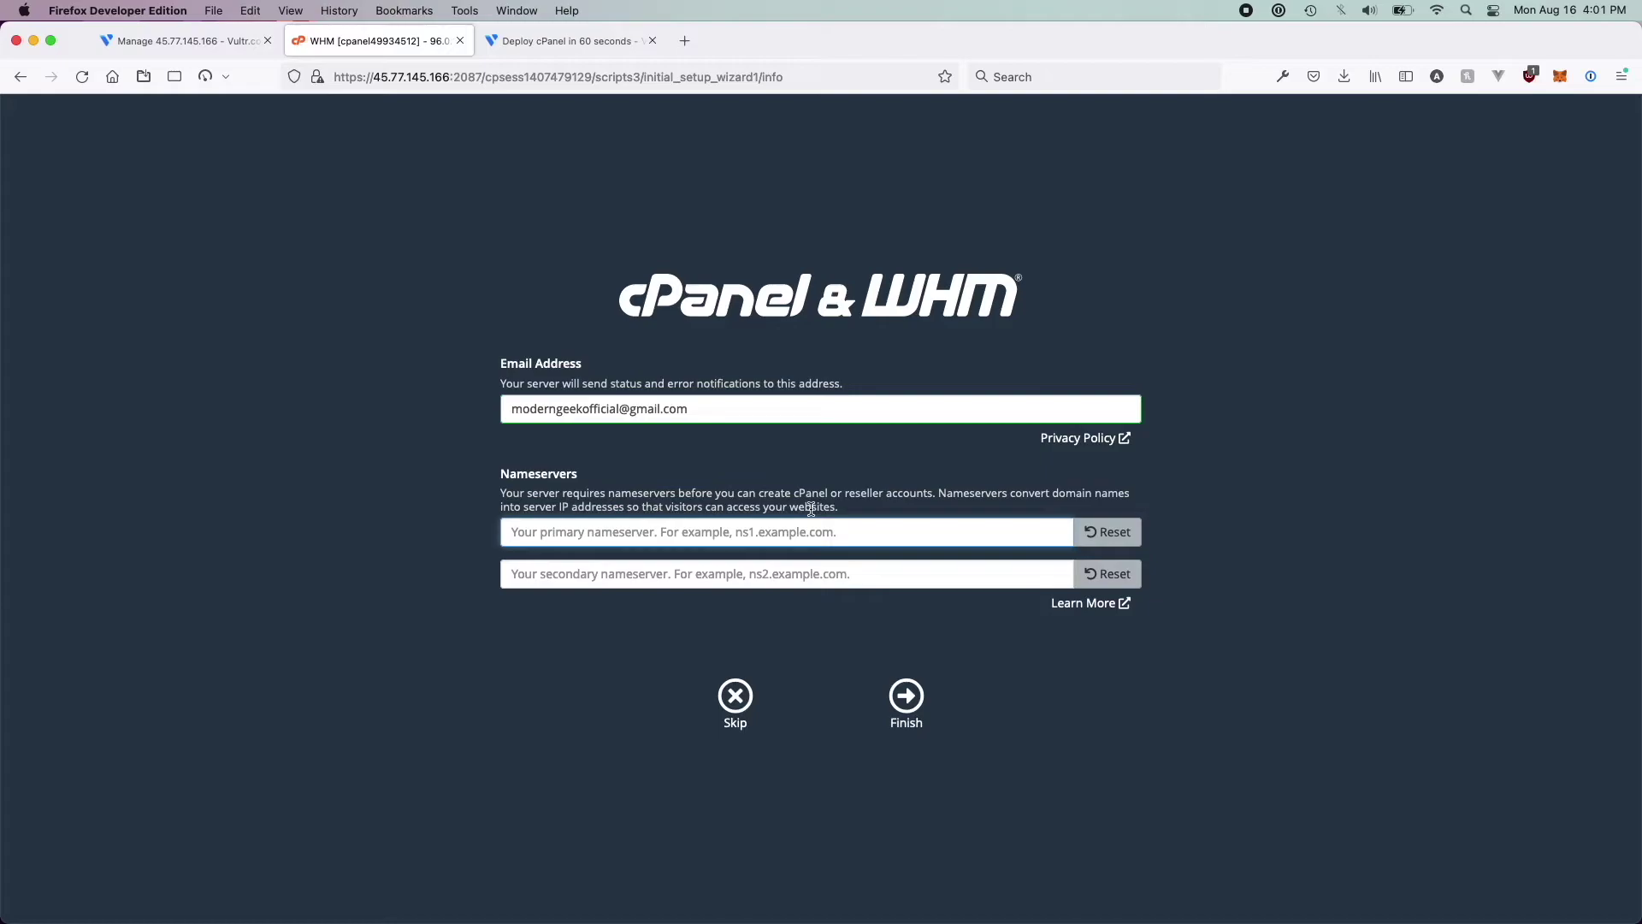
text(1.1.1.1)
key(Tab)
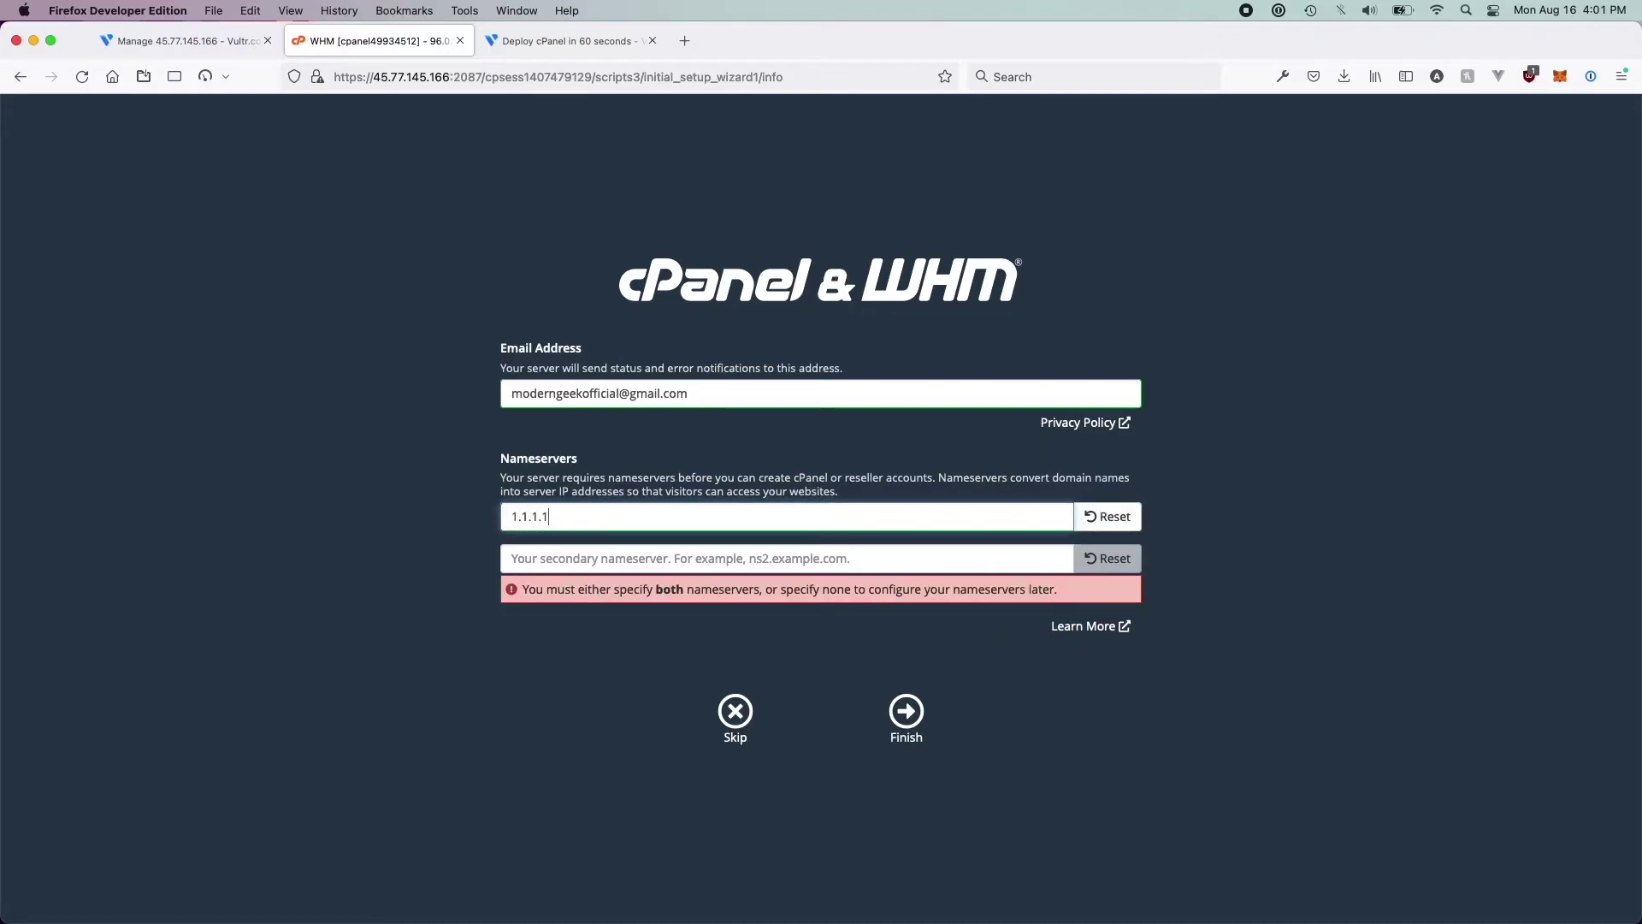
text(1.1.4)
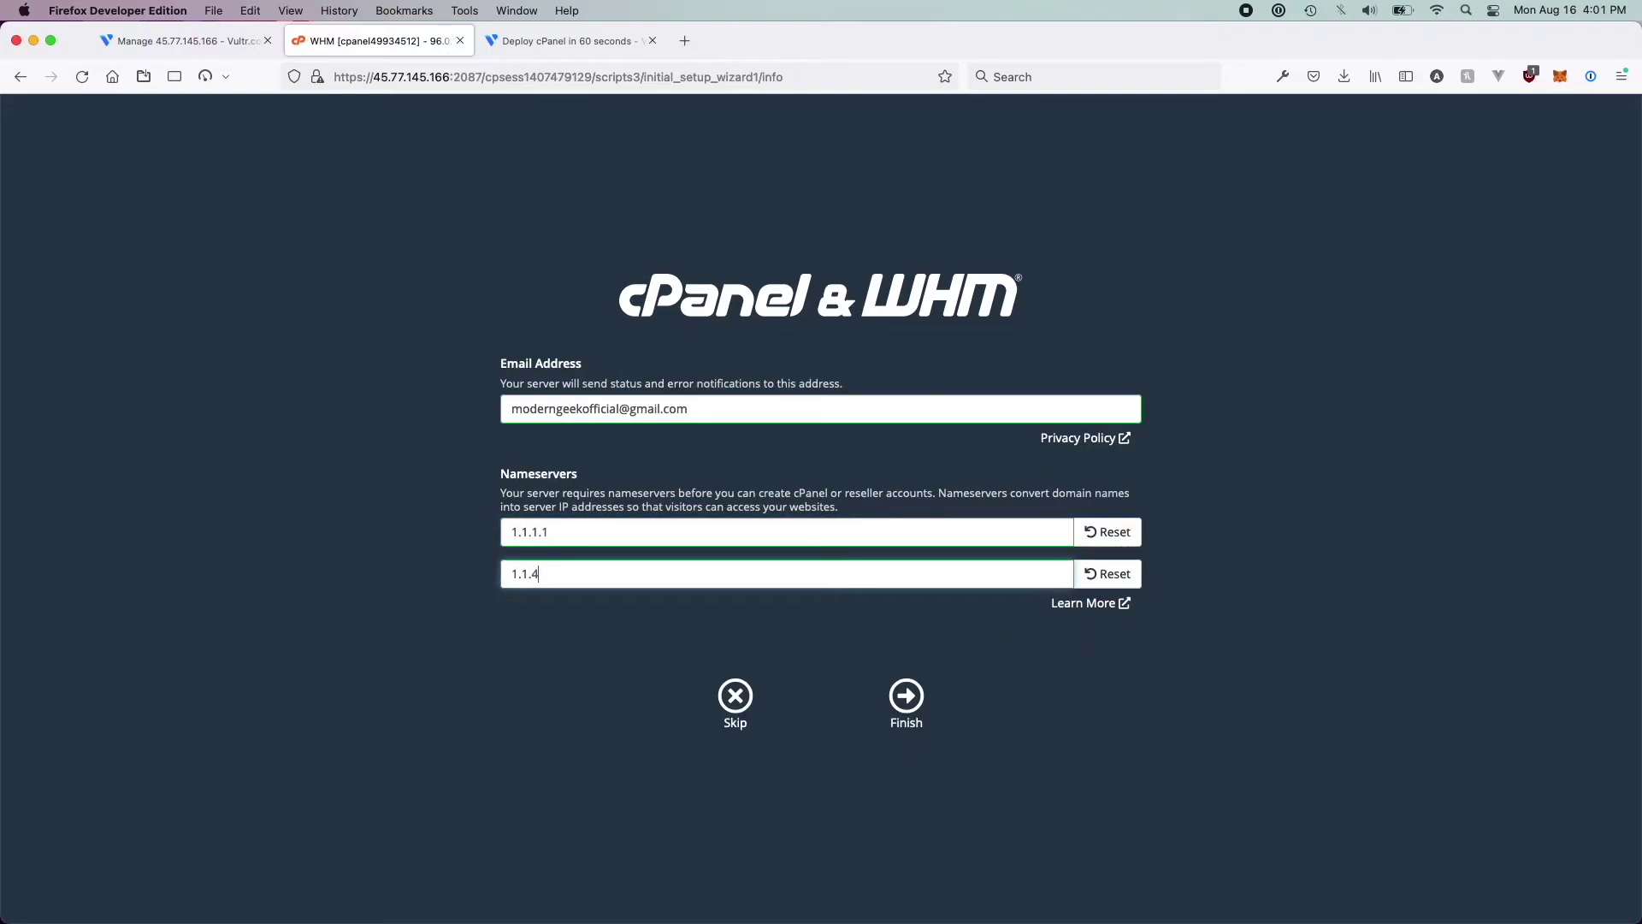
text(.4)
click(904, 703)
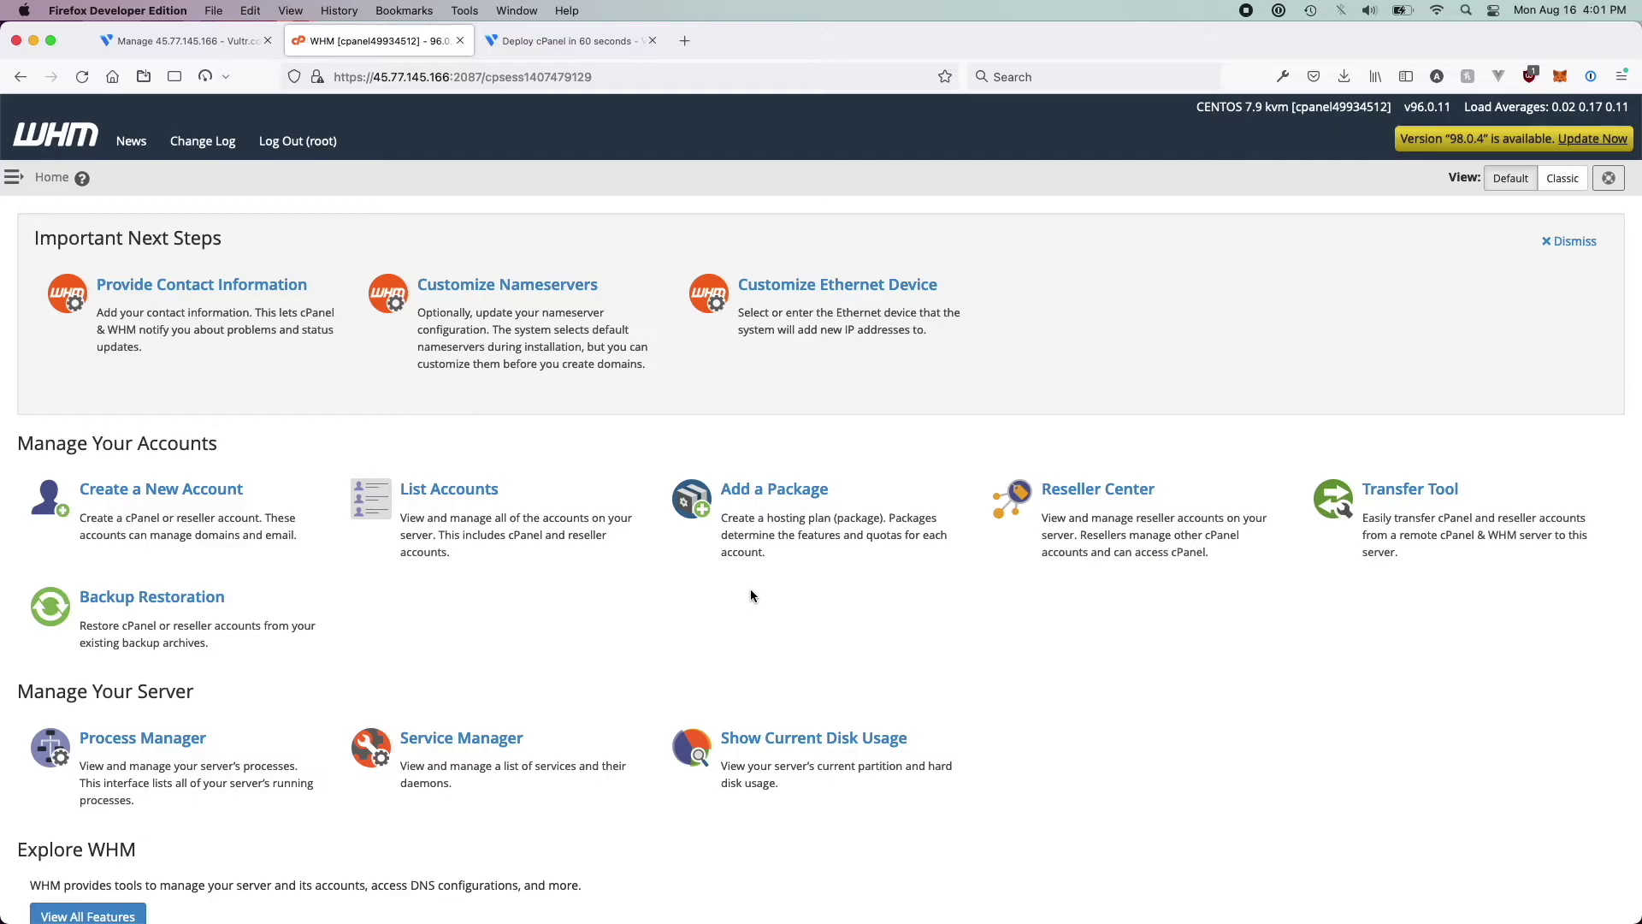
Check the Vultr deployment tab, then open WHM's upgrade page for version 98.0.4
scroll(751, 593, down, 1)
scroll(751, 593, up, 1)
click(570, 49)
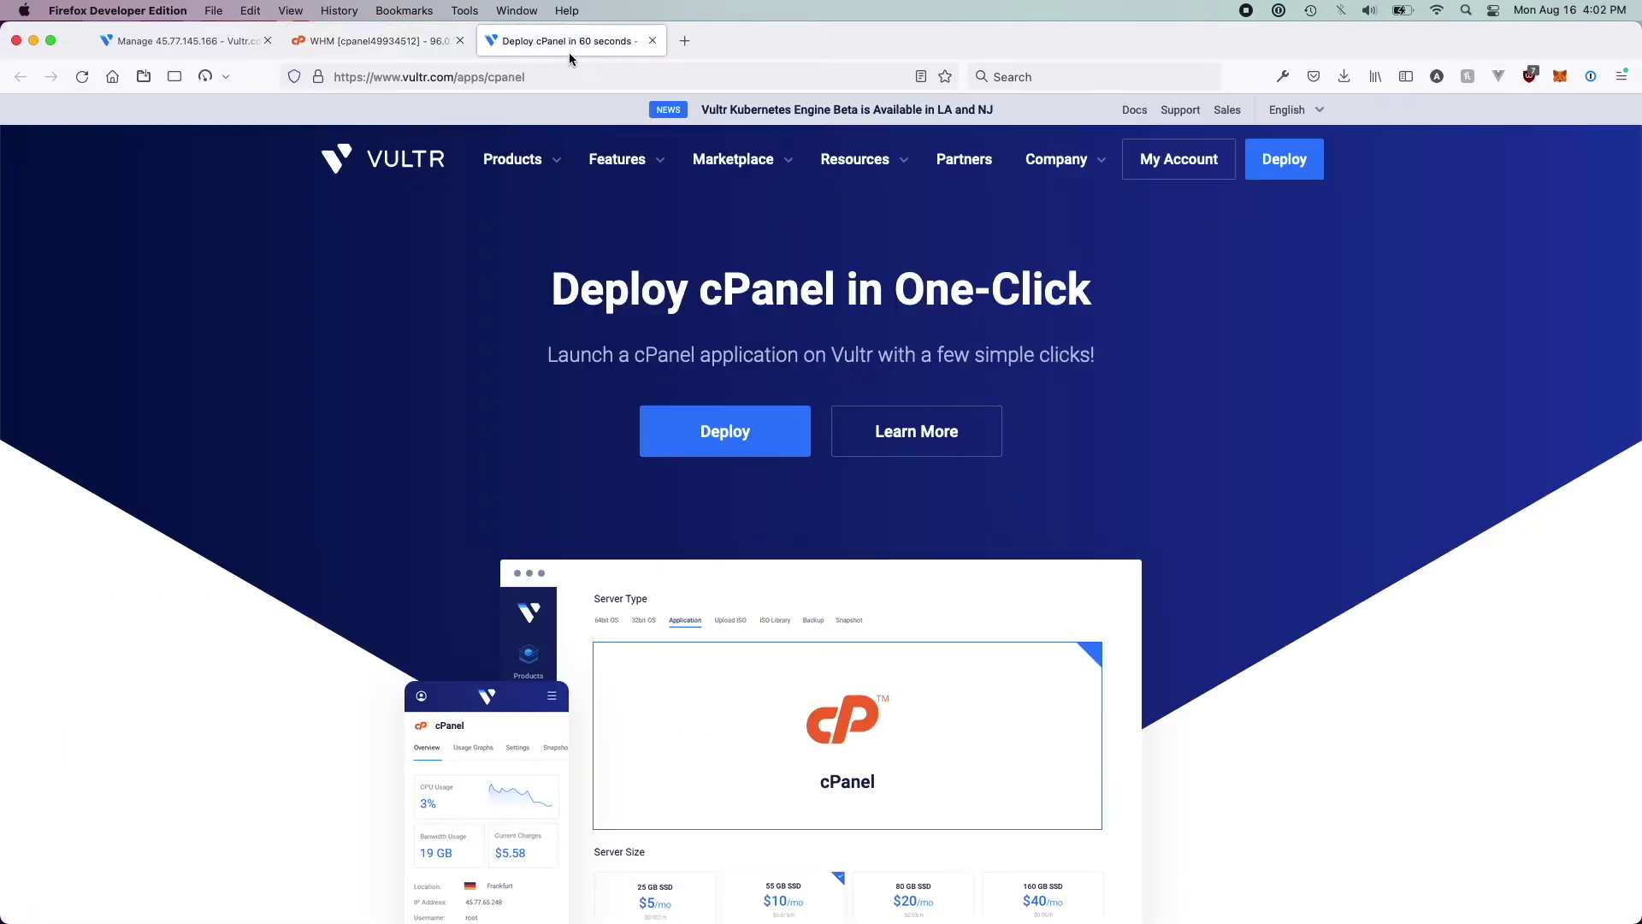
scroll(703, 290, down, 10)
scroll(703, 291, up, 8)
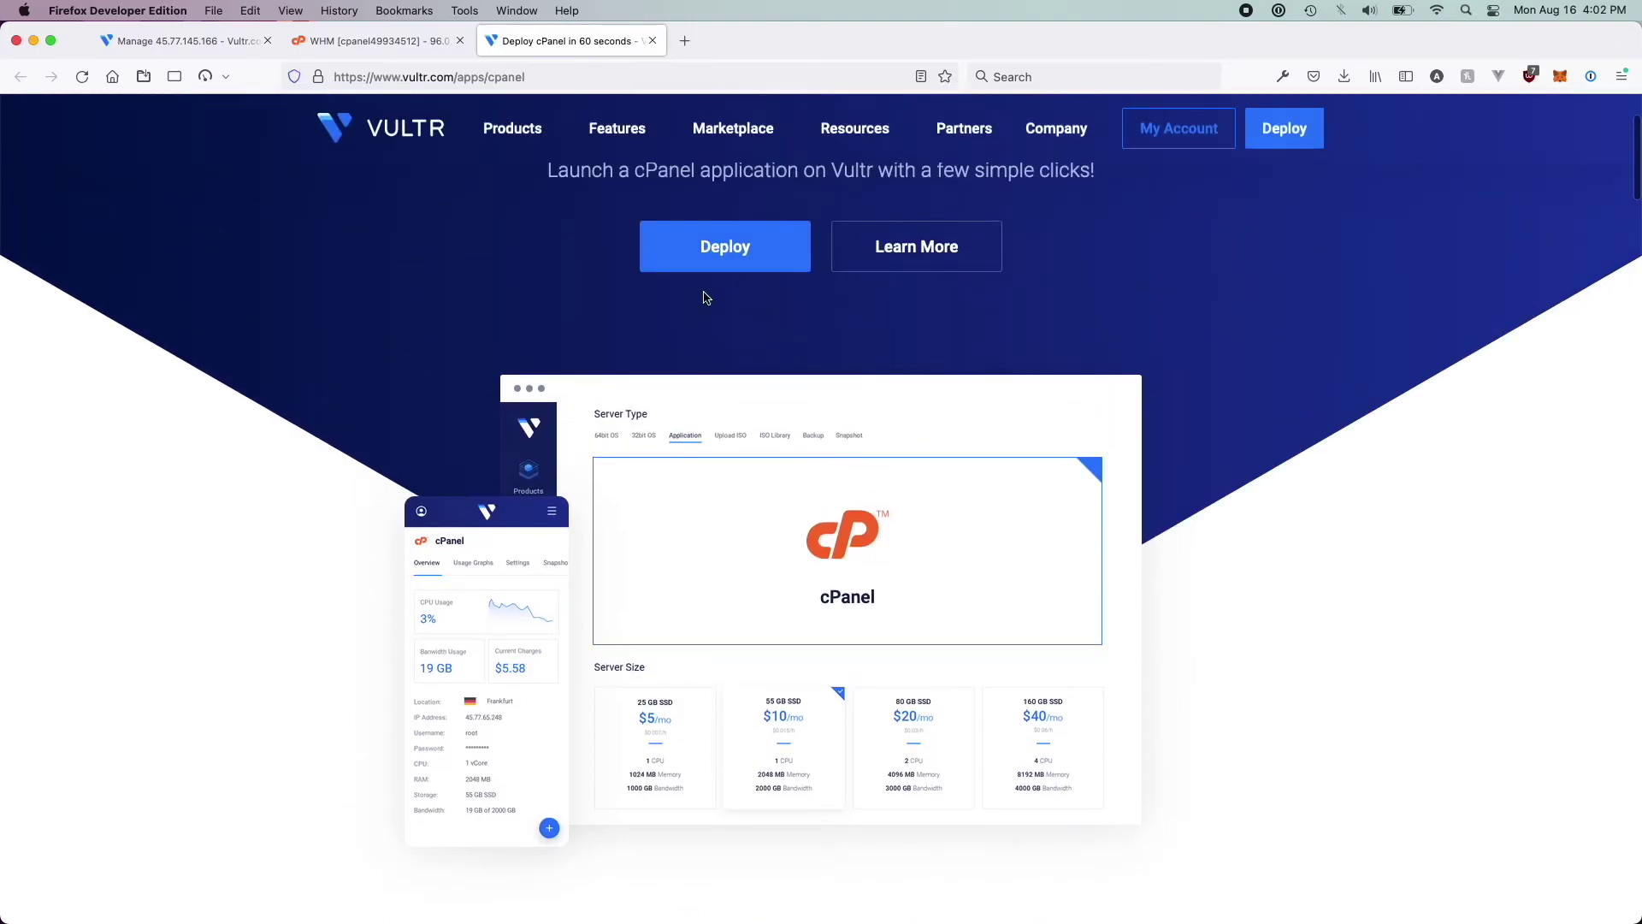
click(376, 41)
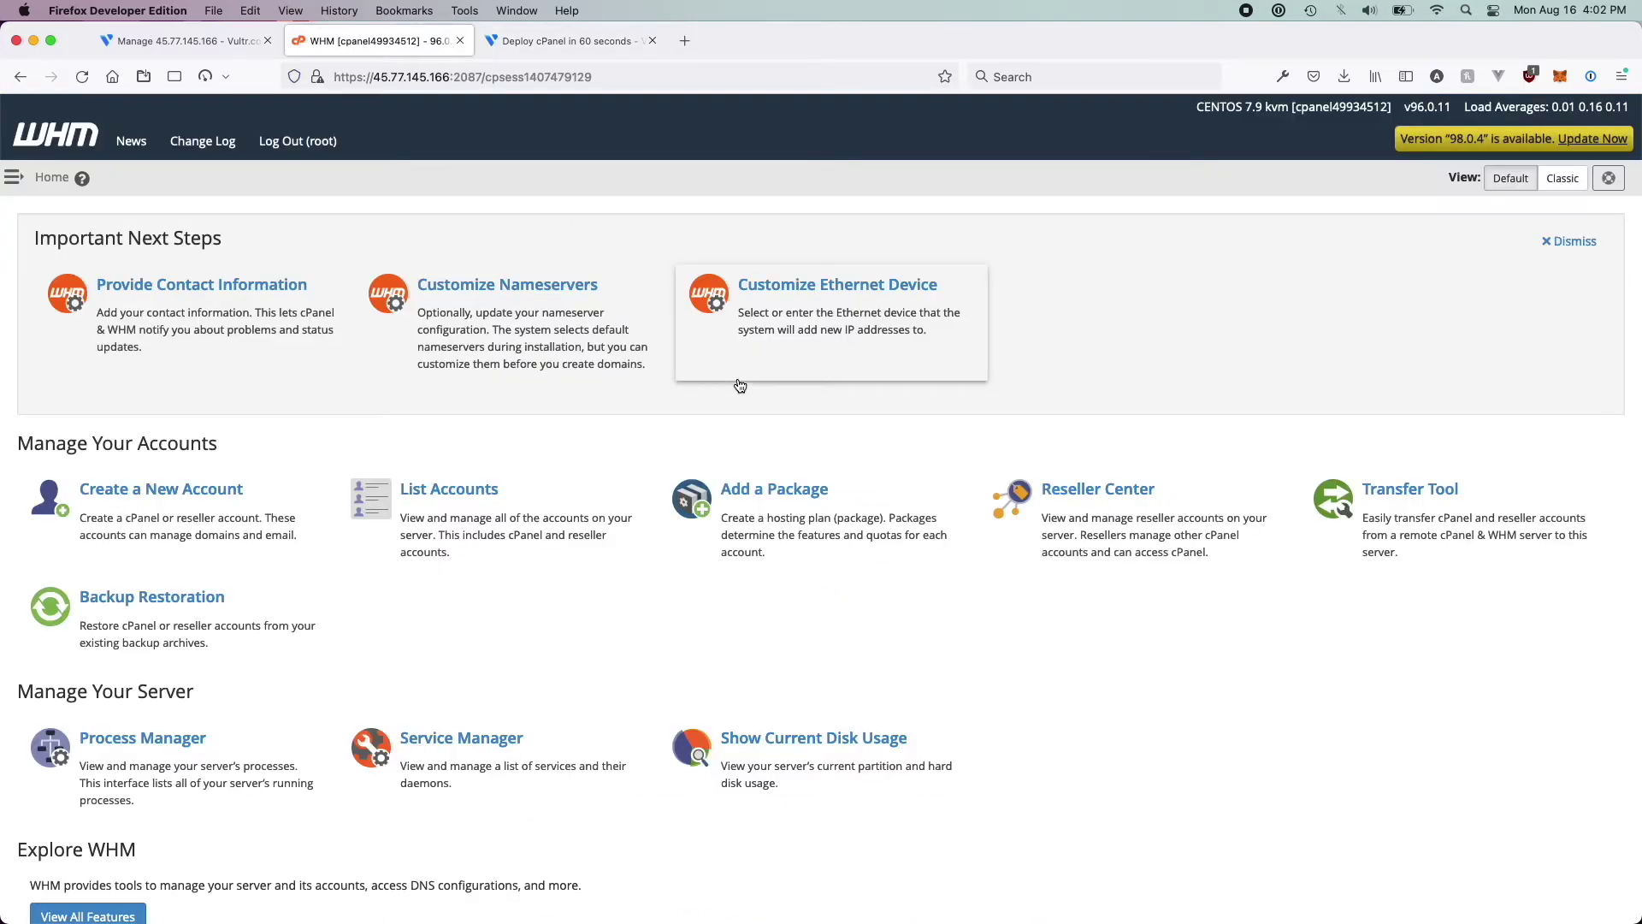
scroll(740, 386, up, 2)
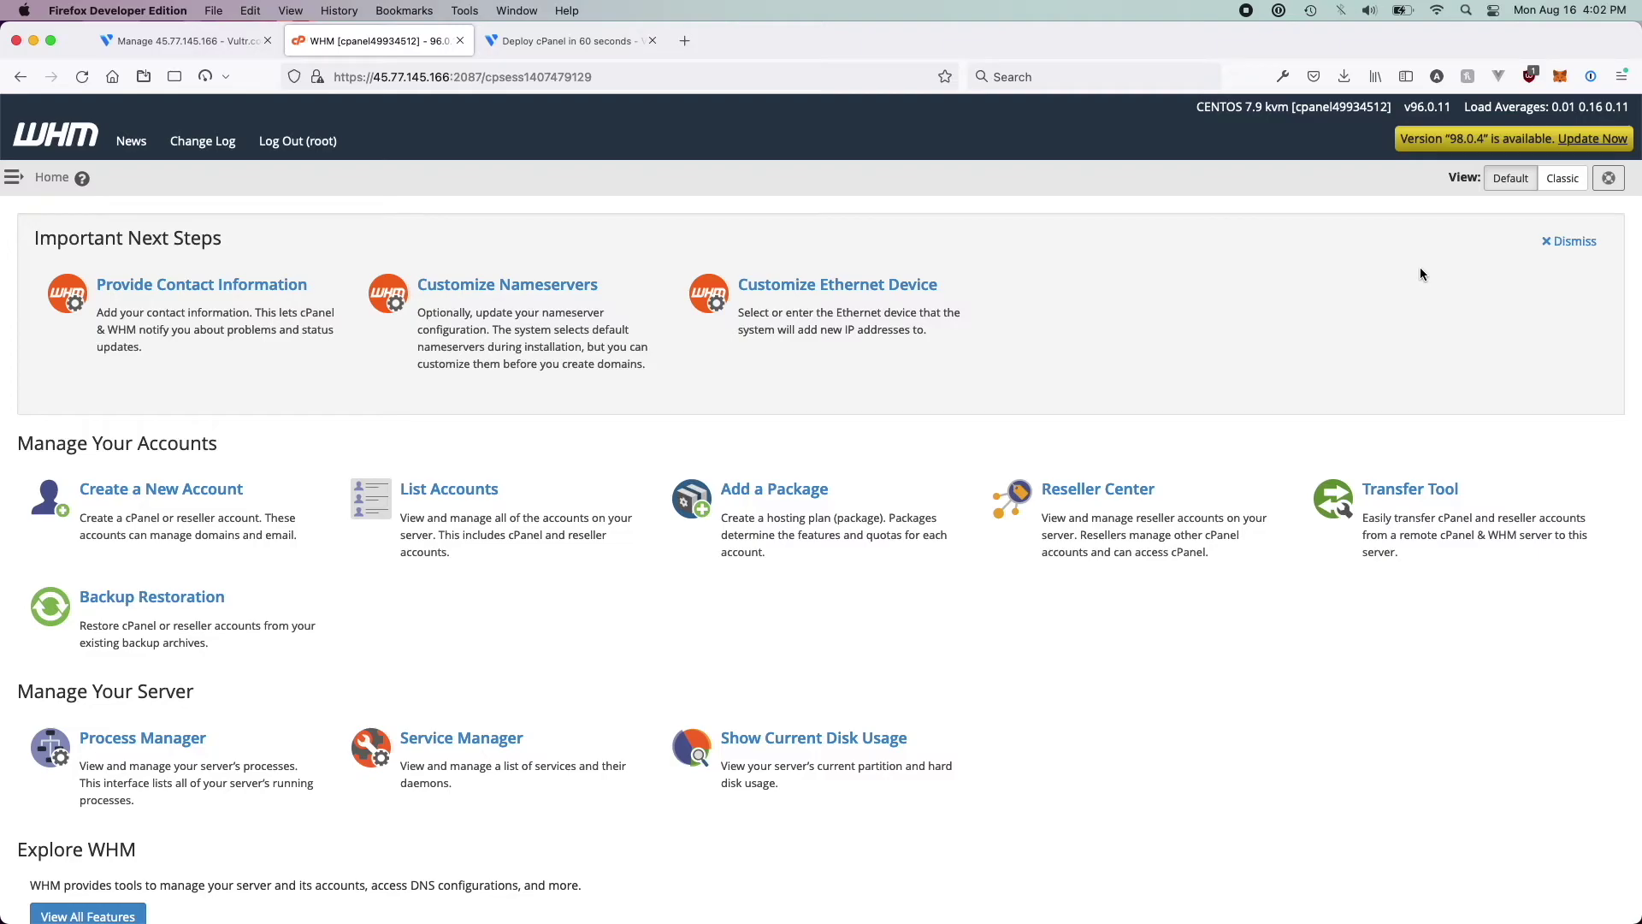
click(1570, 144)
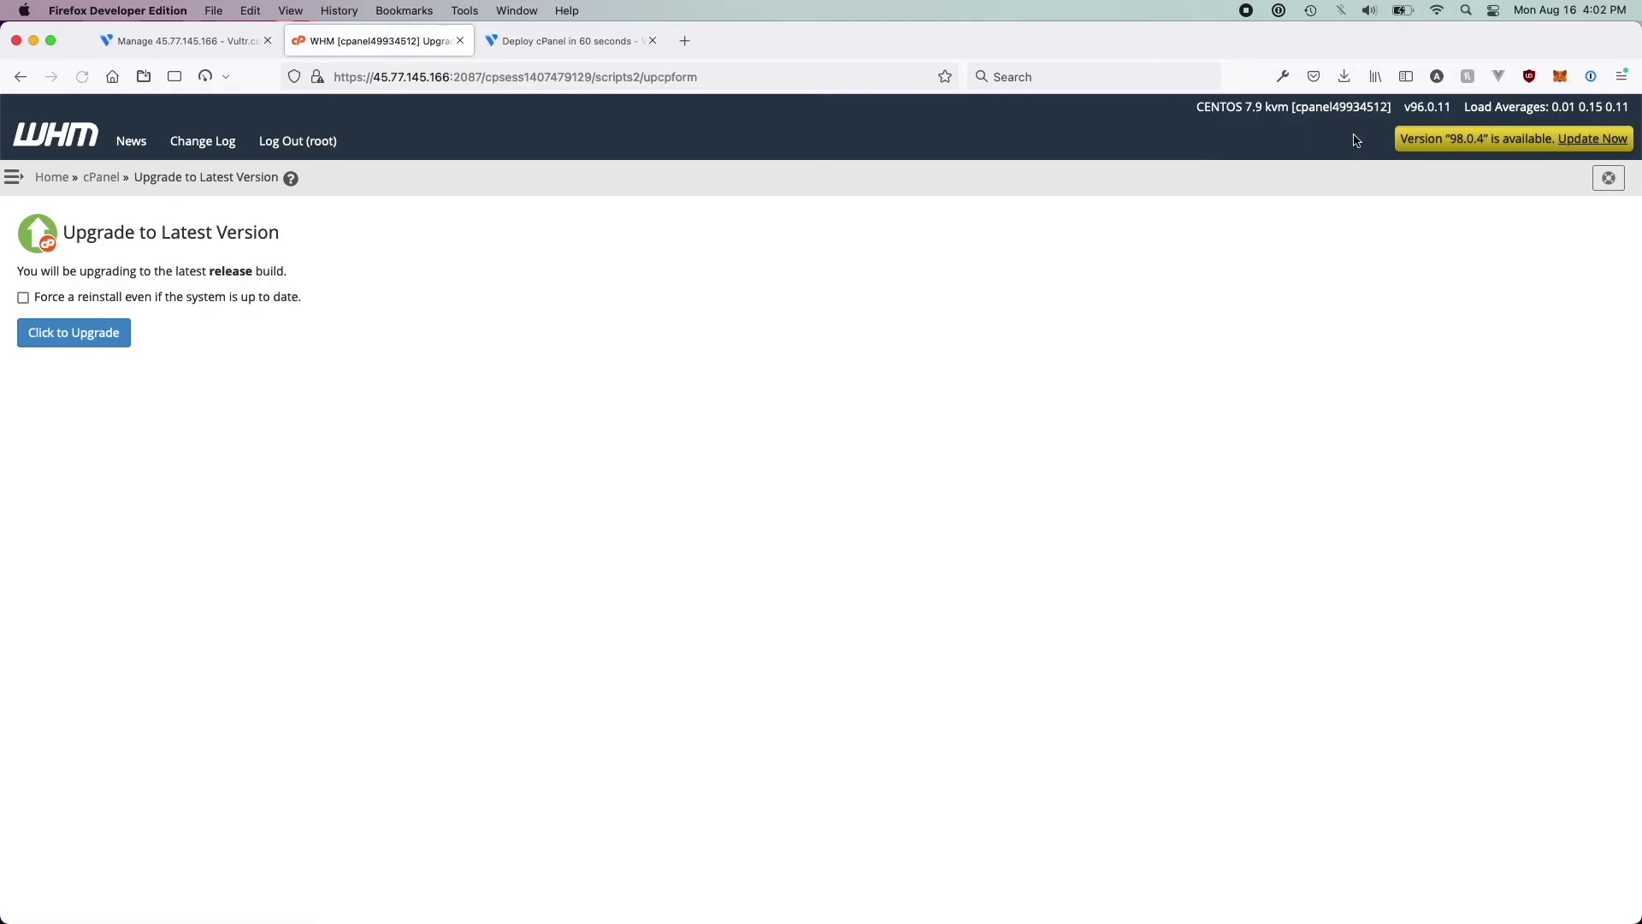
Start the WHM upgrade from v96.0.11 to release 98.0.4
click(77, 342)
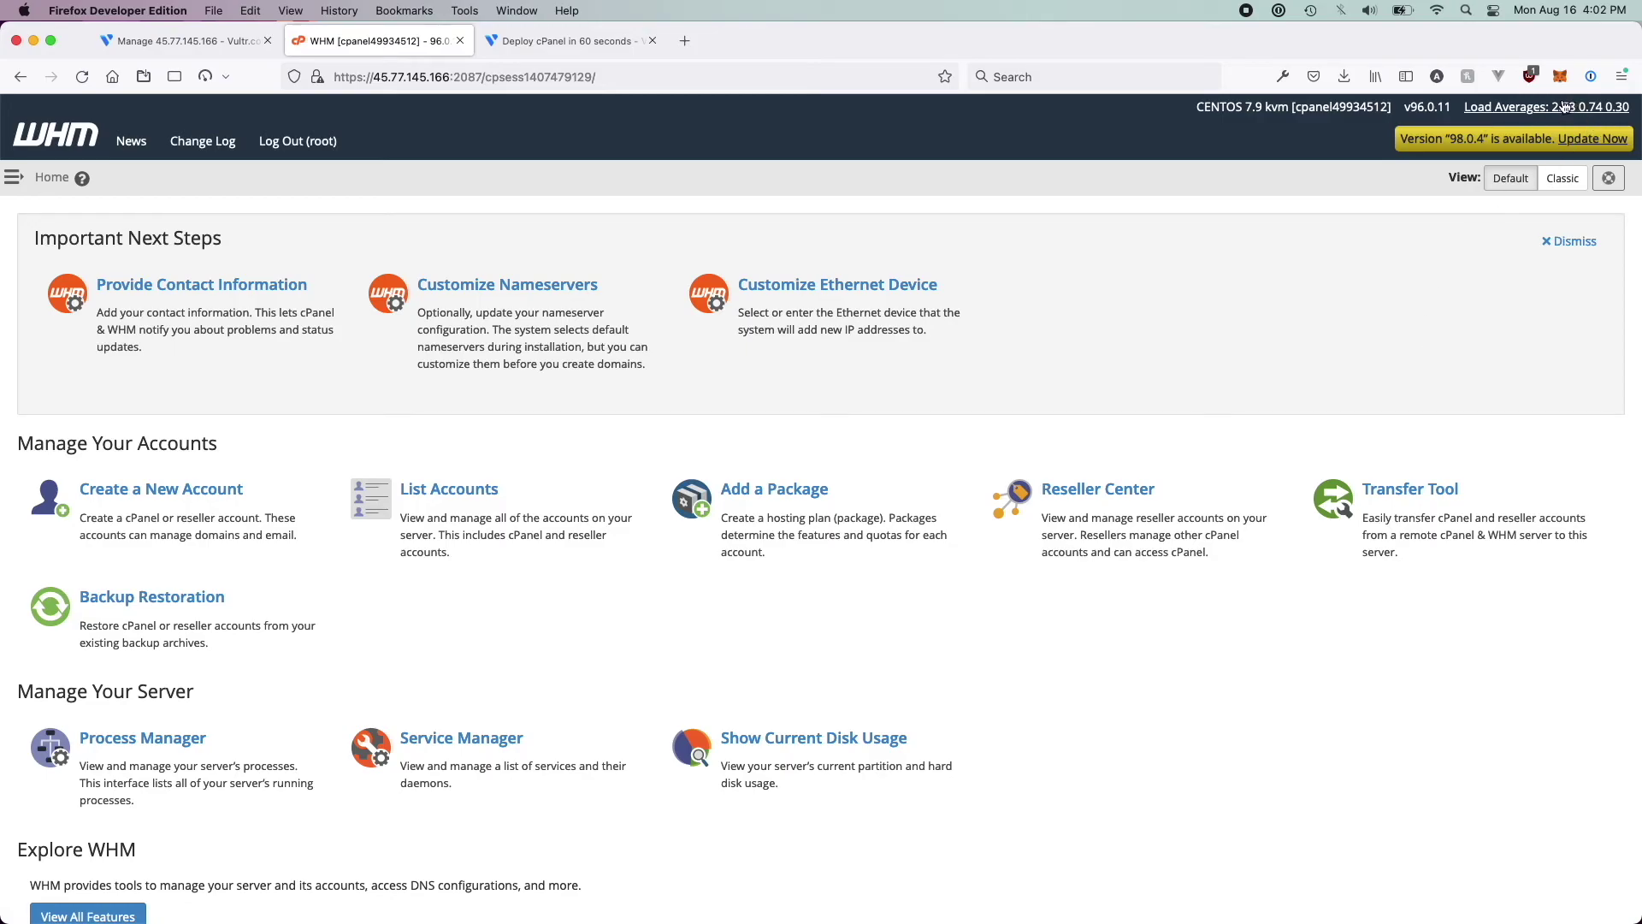
click(137, 34)
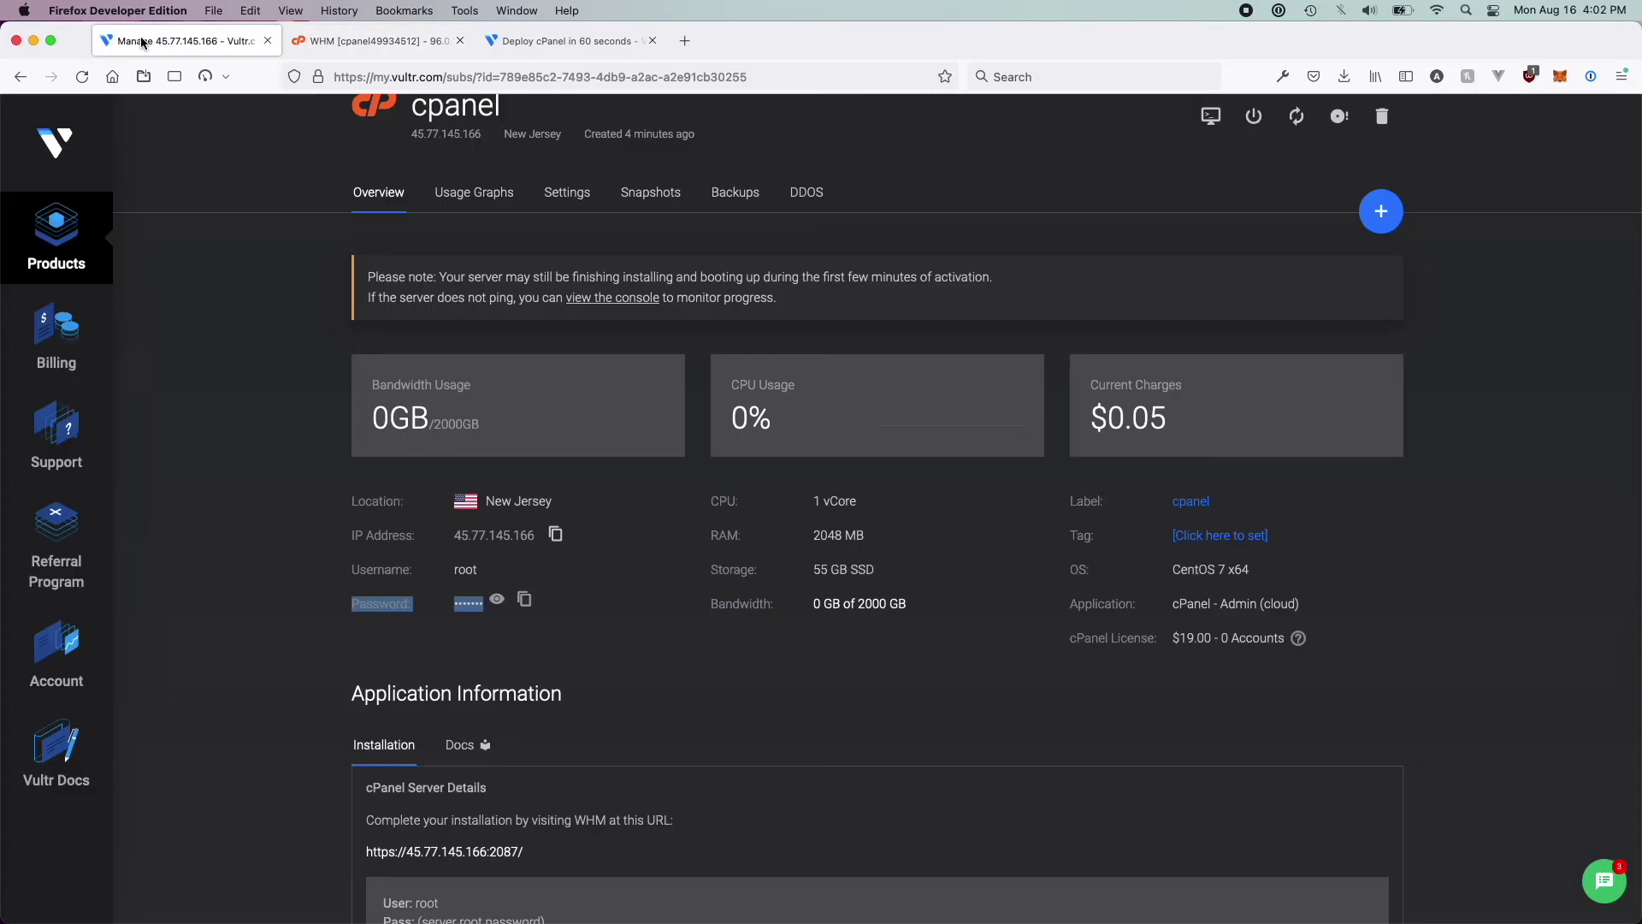
double_click(839, 502)
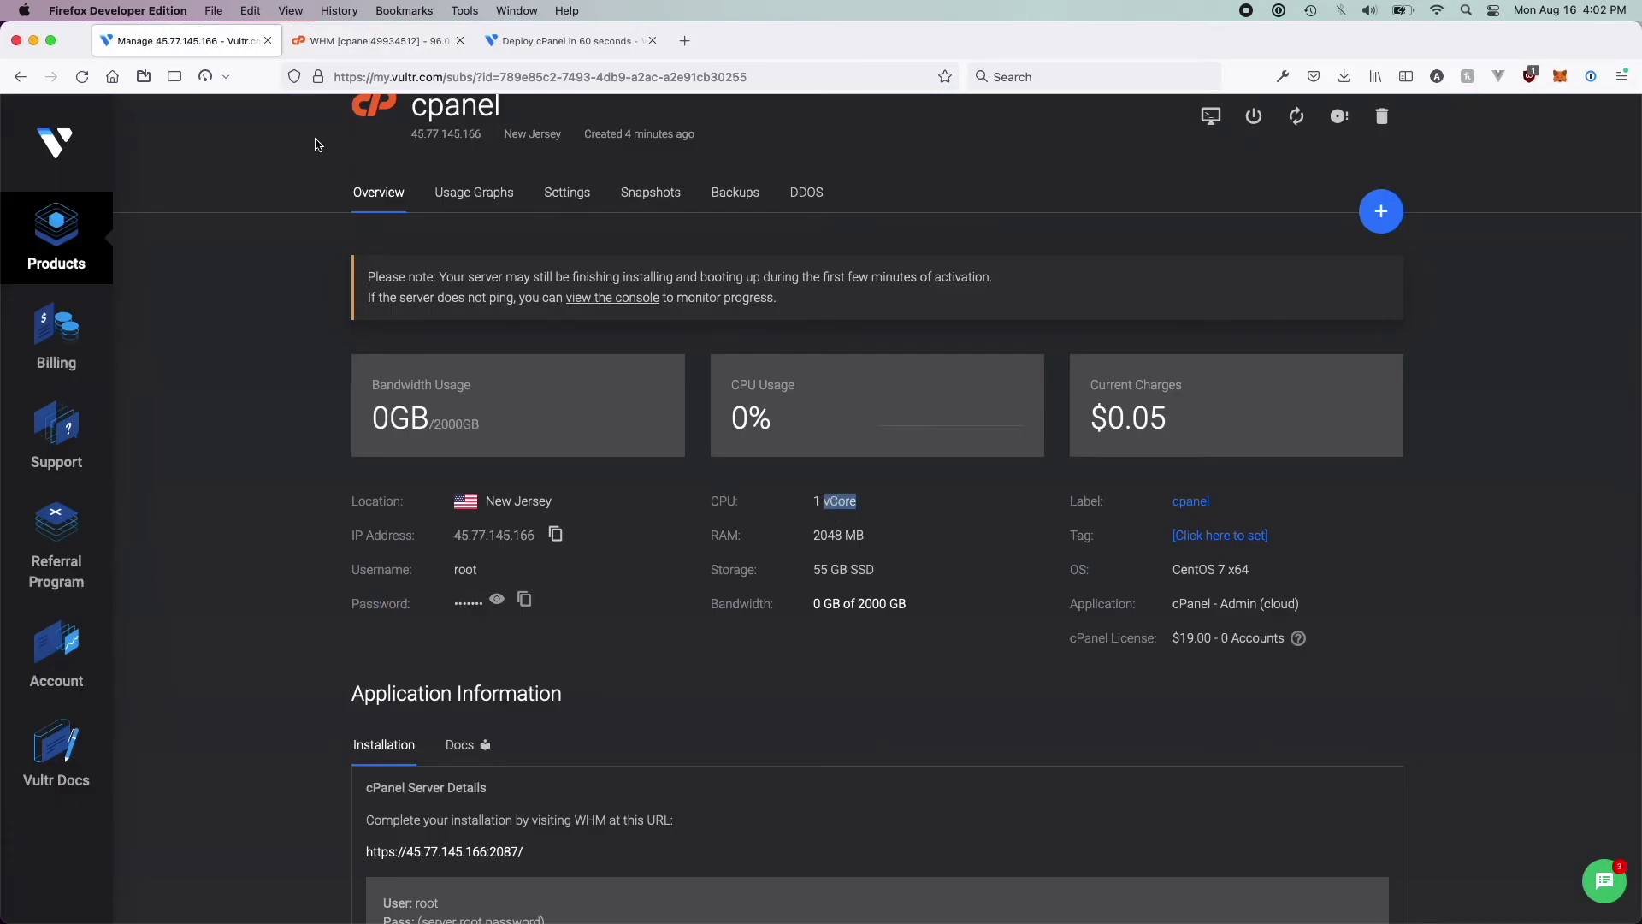
click(368, 43)
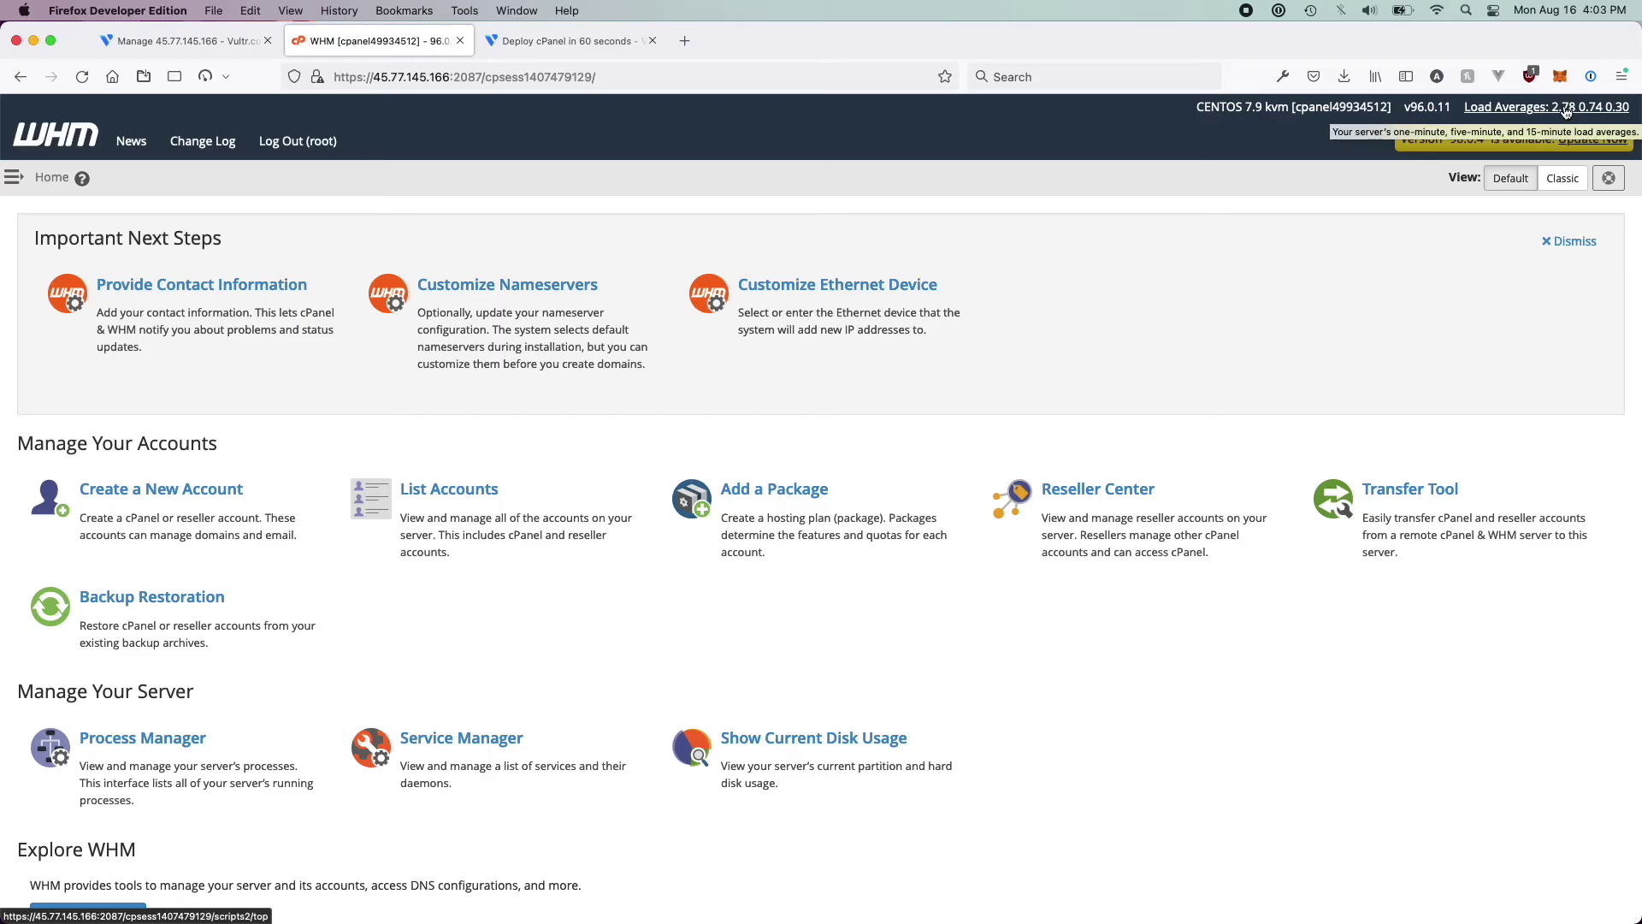
Open the WHM sidebar beside Home and scroll through its feature list
click(13, 178)
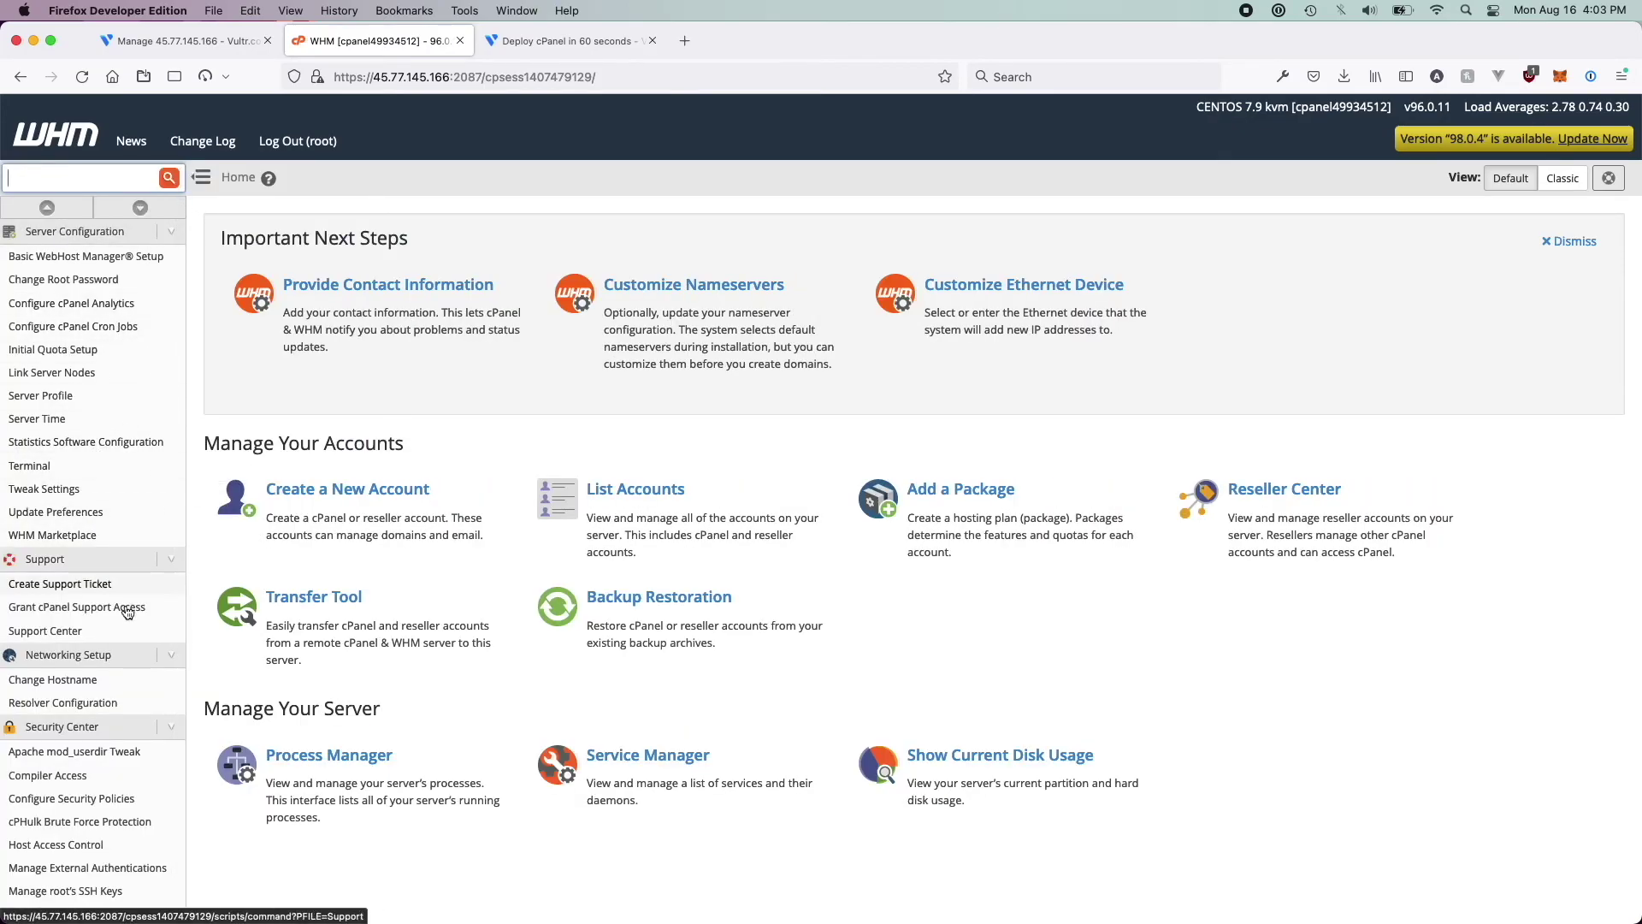
scroll(128, 591, down, 20)
scroll(132, 568, up, 15)
scroll(51, 775, down, 14)
scroll(47, 849, down, 8)
scroll(47, 821, up, 20)
scroll(49, 334, up, 15)
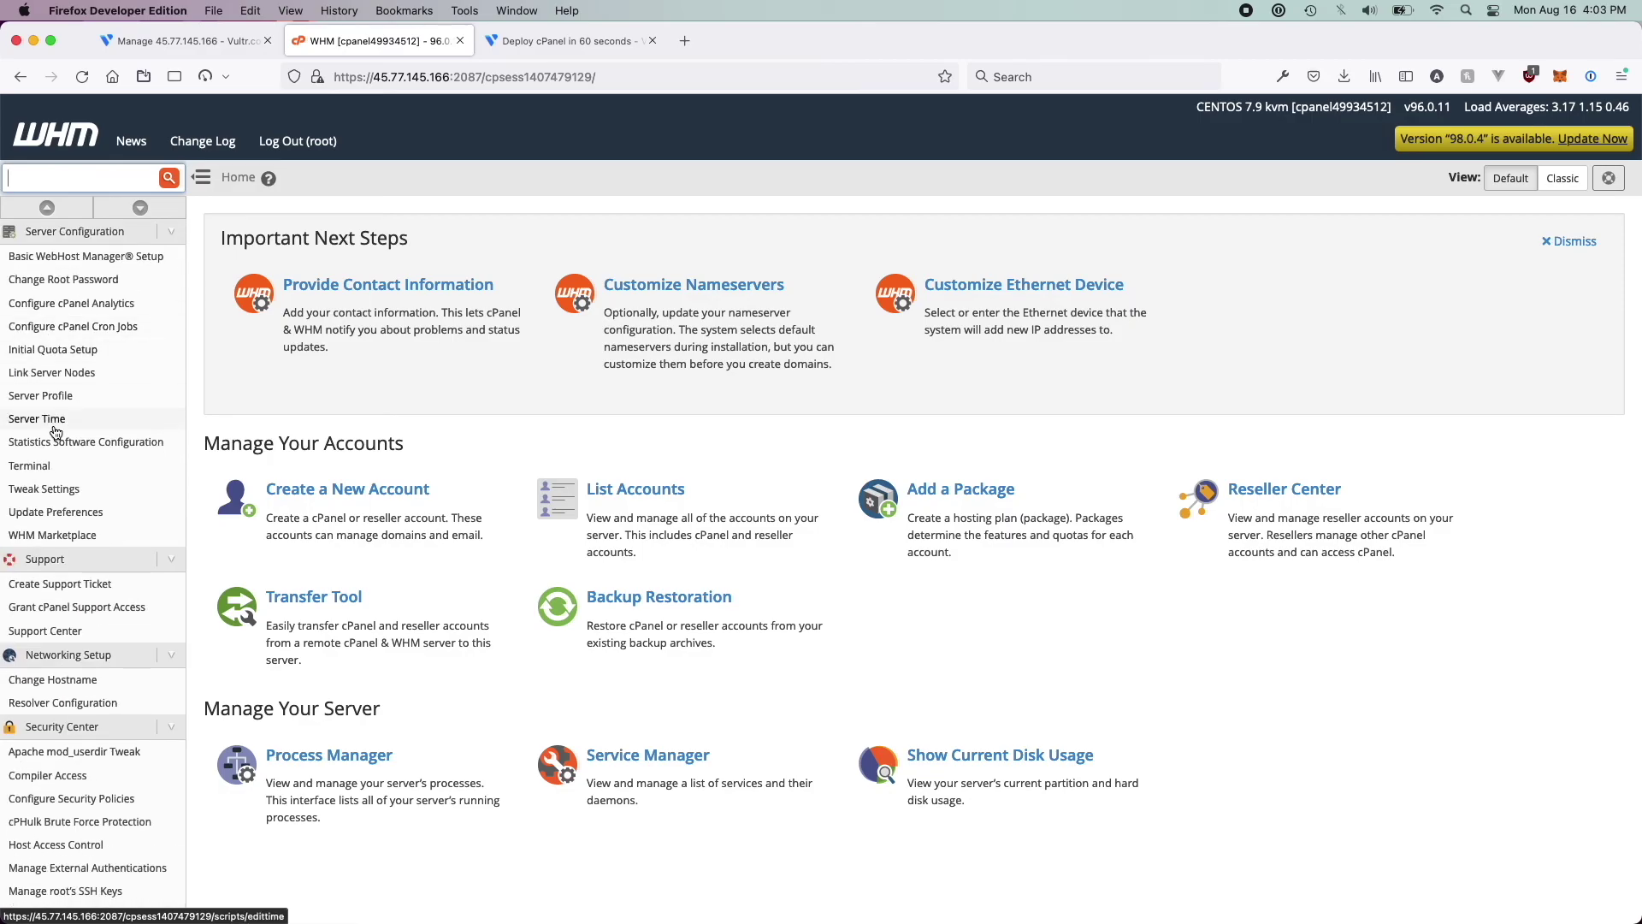
scroll(49, 337, down, 20)
scroll(54, 432, down, 7)
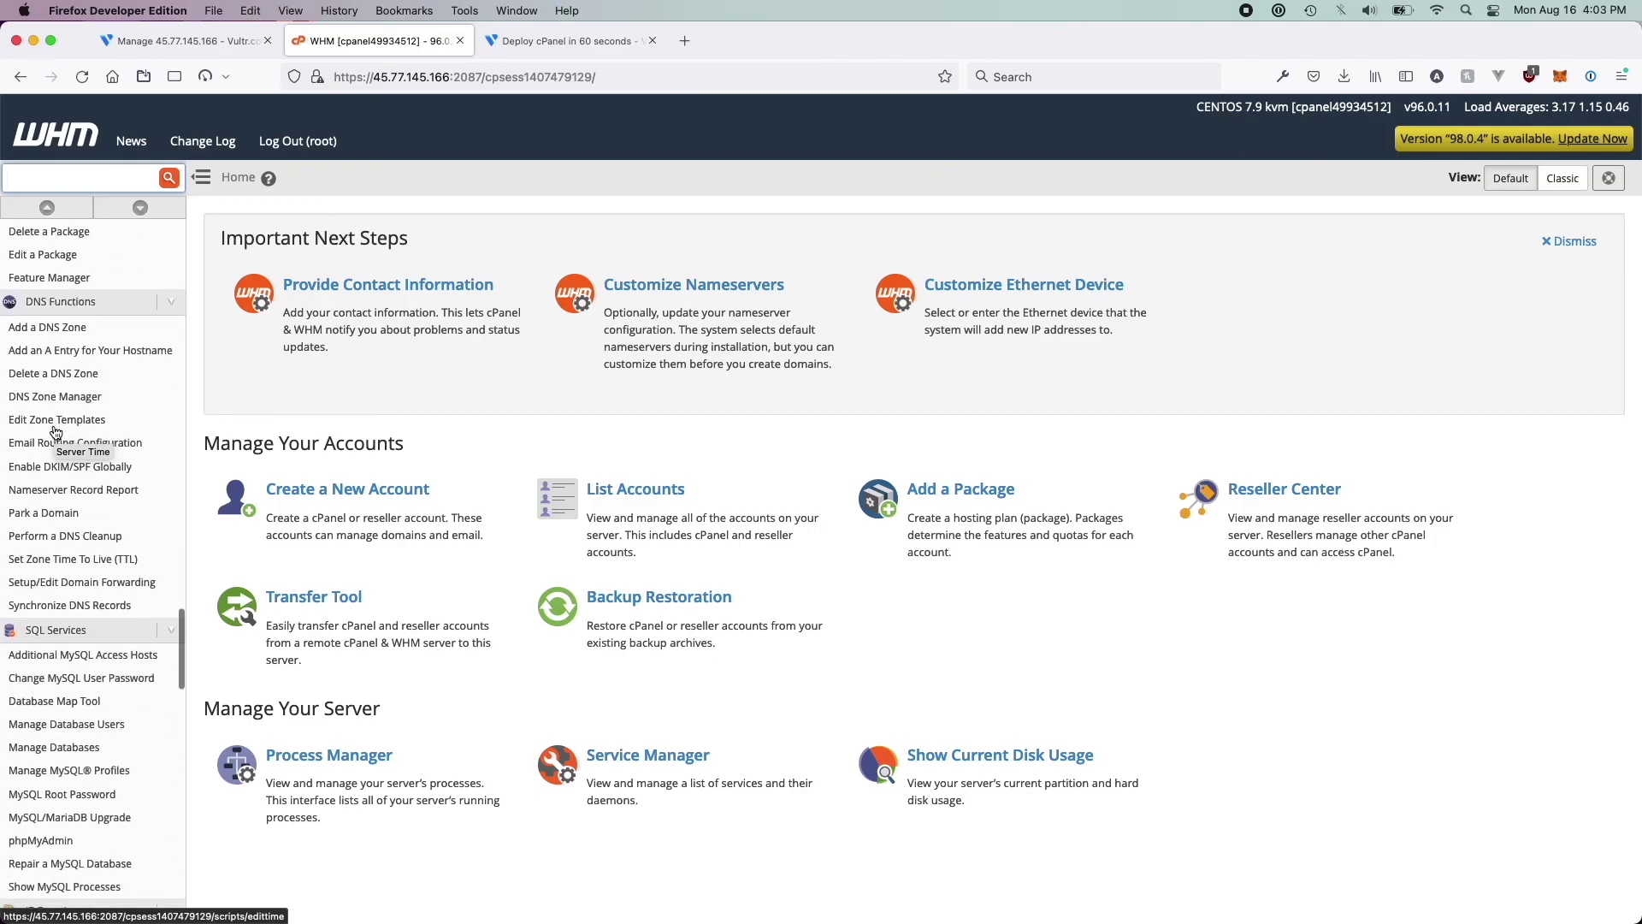
scroll(54, 432, up, 15)
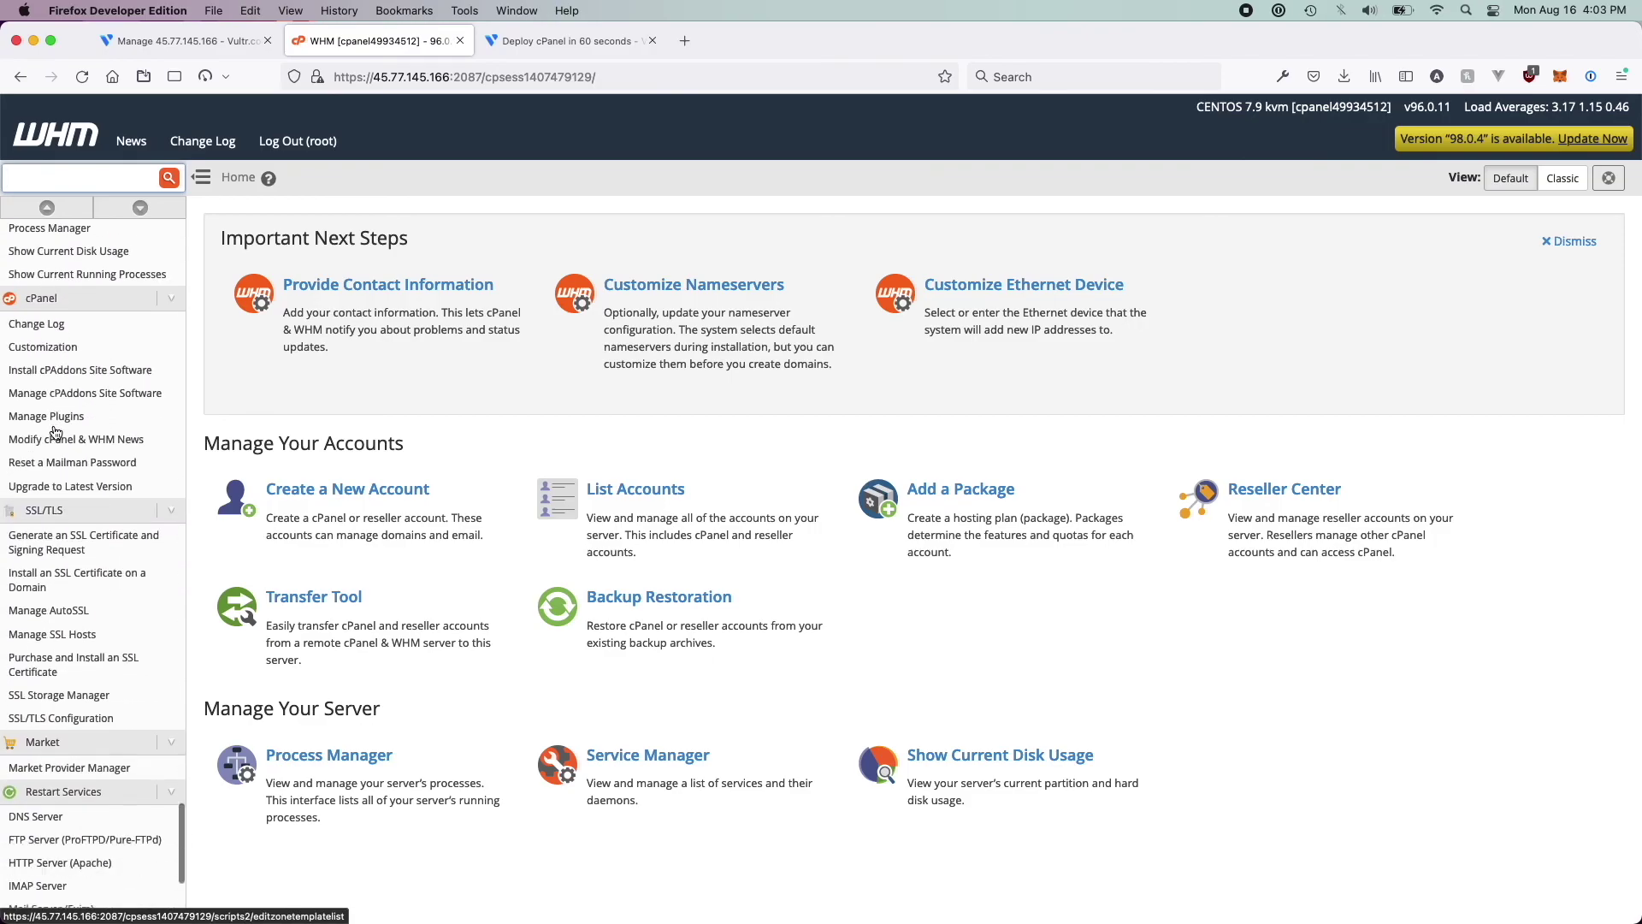